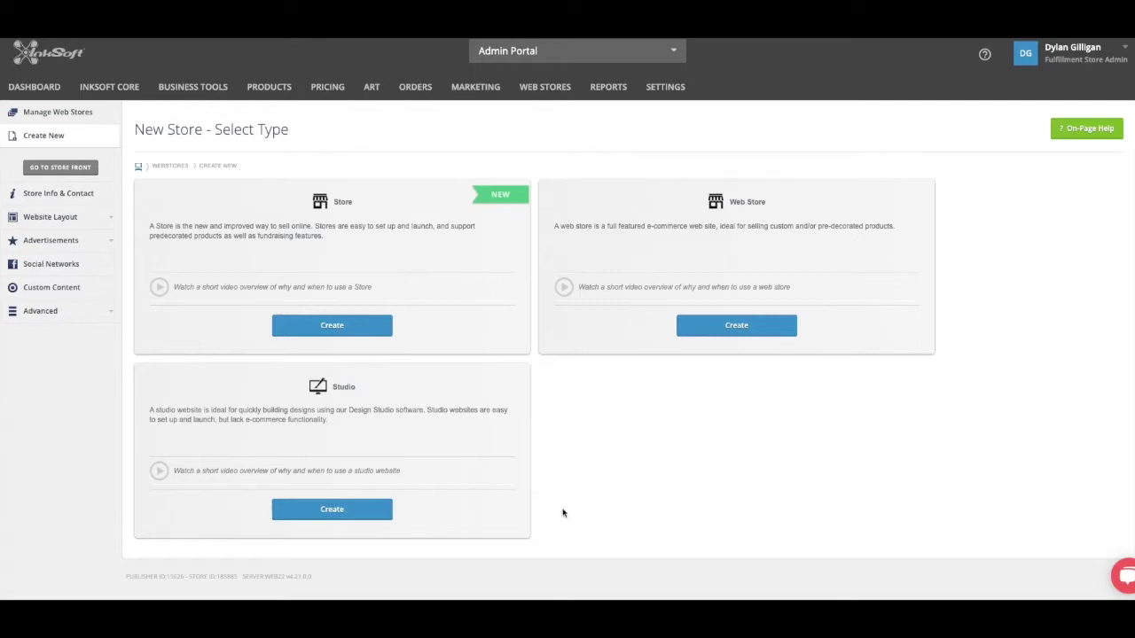
- Create a new Store named Shirt Show with the store directory shirtshow
{"action": "left_click", "coordinate": [342, 330]}
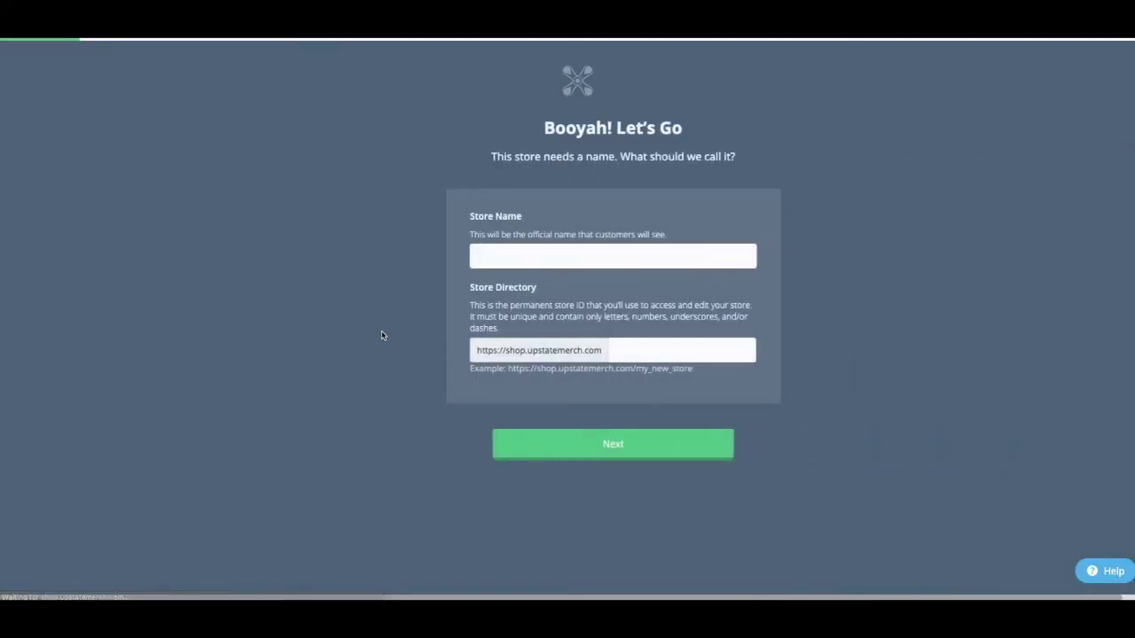
{"action": "left_click", "coordinate": [479, 255]}
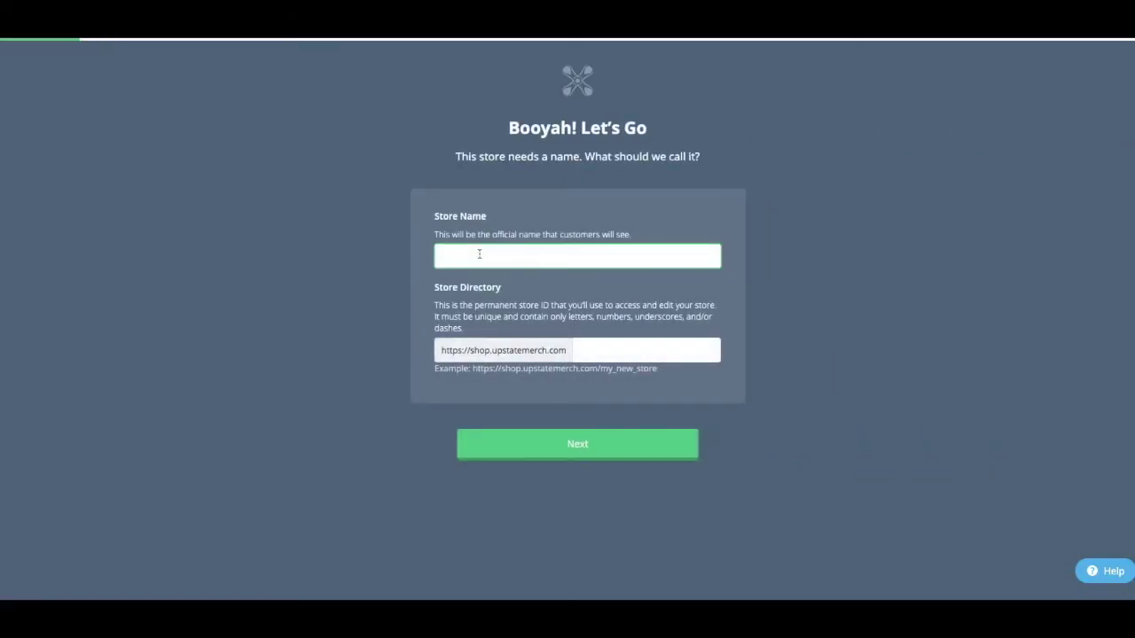
{"action": "type", "text": "Shirt Show"}
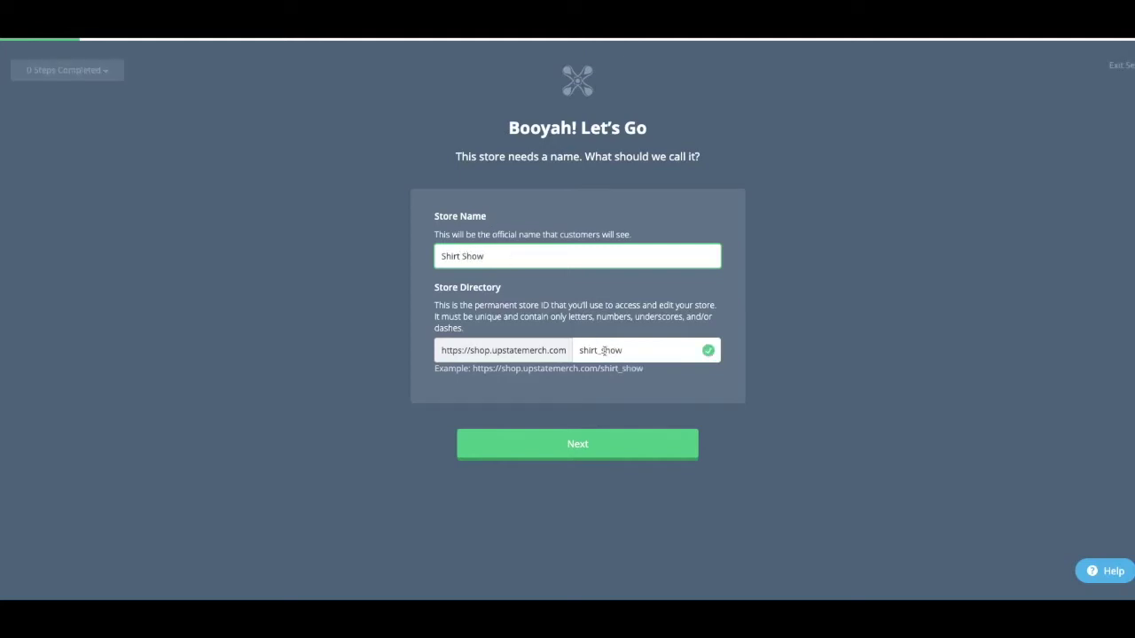
{"action": "left_click", "coordinate": [603, 351]}
{"action": "key", "text": "BackSpace"}
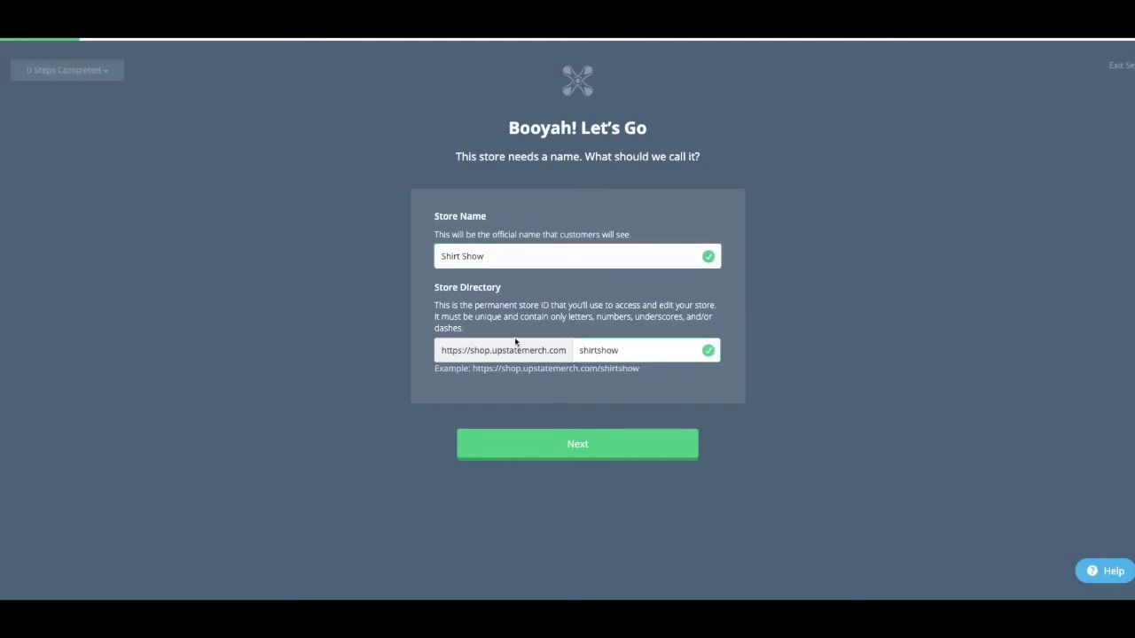
{"action": "left_click", "coordinate": [587, 449]}
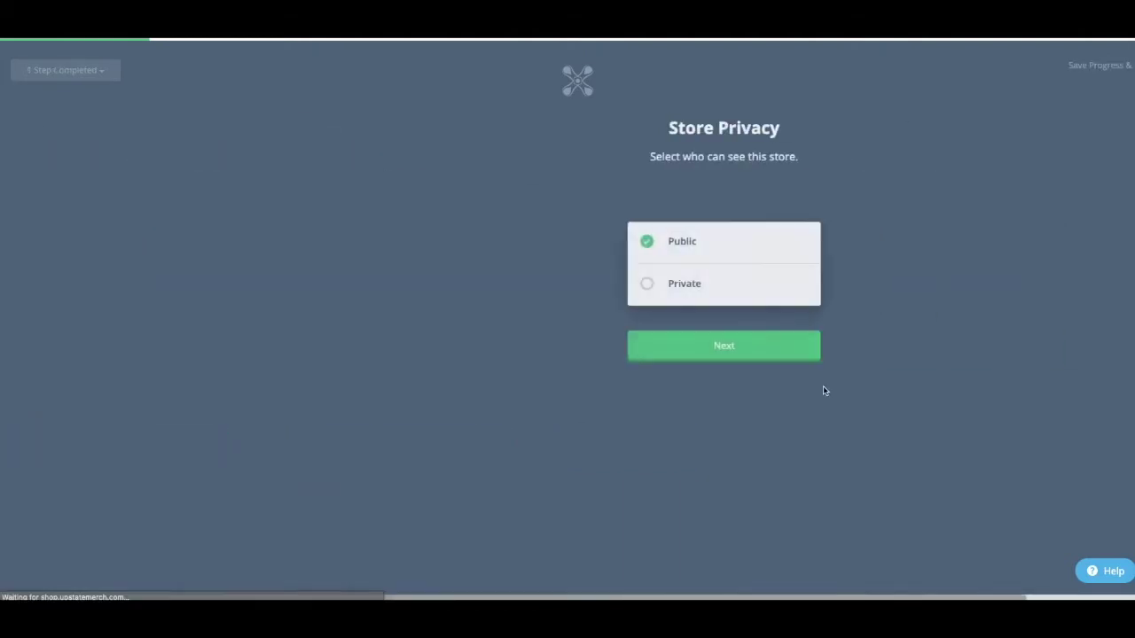
- Keep the store privacy as Public and accept the prefilled contact information
{"action": "left_click", "coordinate": [581, 349]}
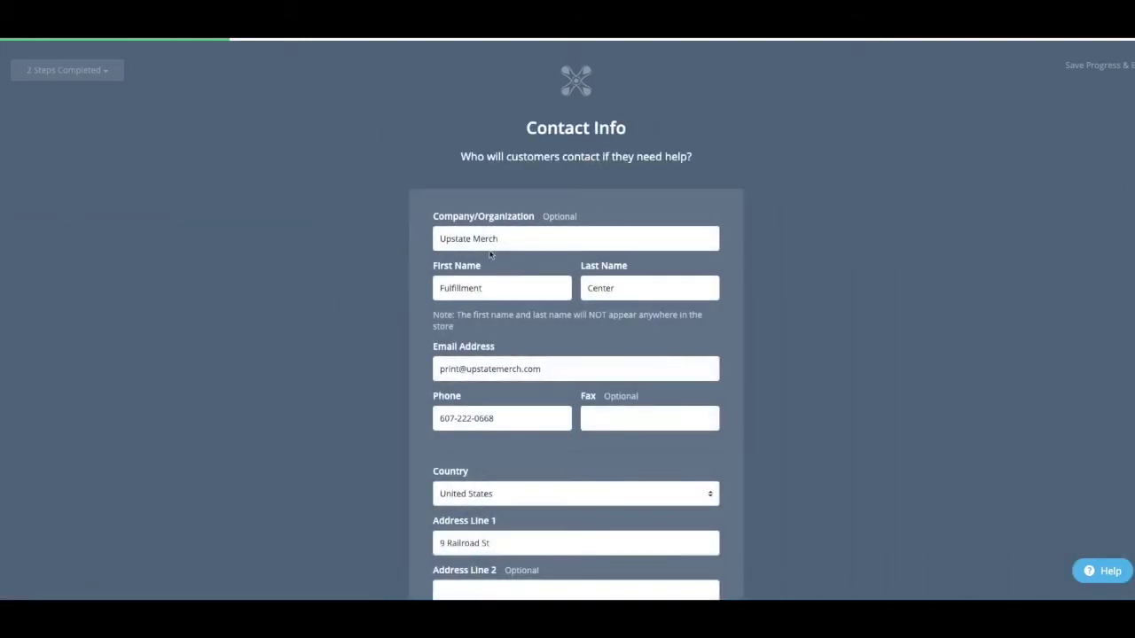
{"action": "scroll", "coordinate": [541, 347], "scroll_direction": "down", "scroll_amount": 3}
{"action": "scroll", "coordinate": [543, 352], "scroll_direction": "down", "scroll_amount": 2}
{"action": "left_click", "coordinate": [577, 566]}
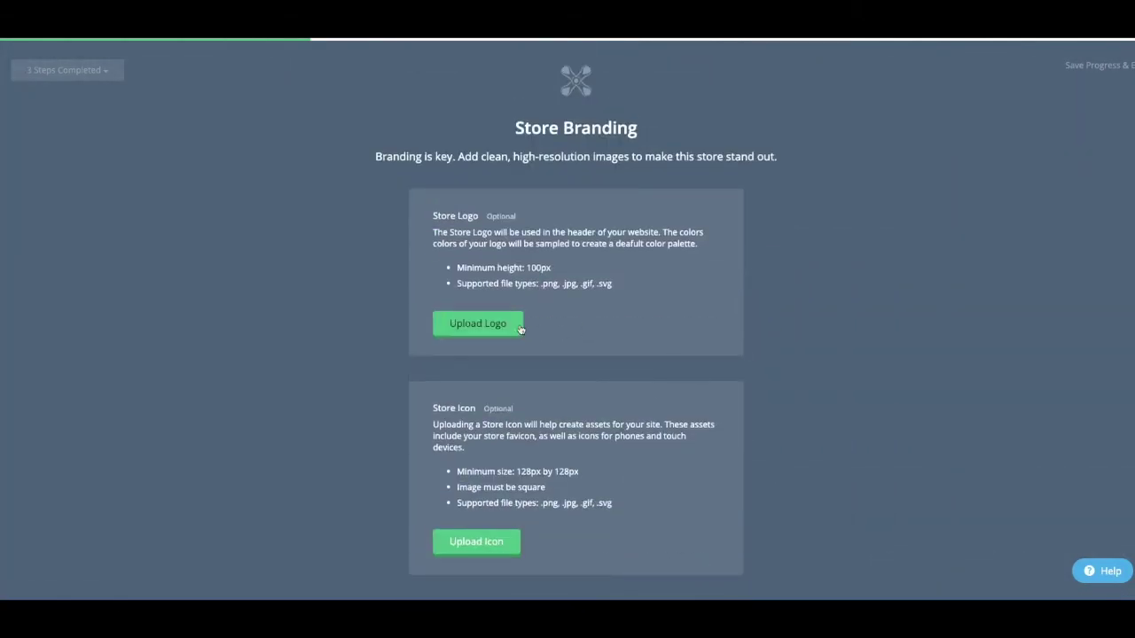
- Upload "shirtshow_transparent copy.png" as the store logo
{"action": "left_click", "coordinate": [486, 326]}
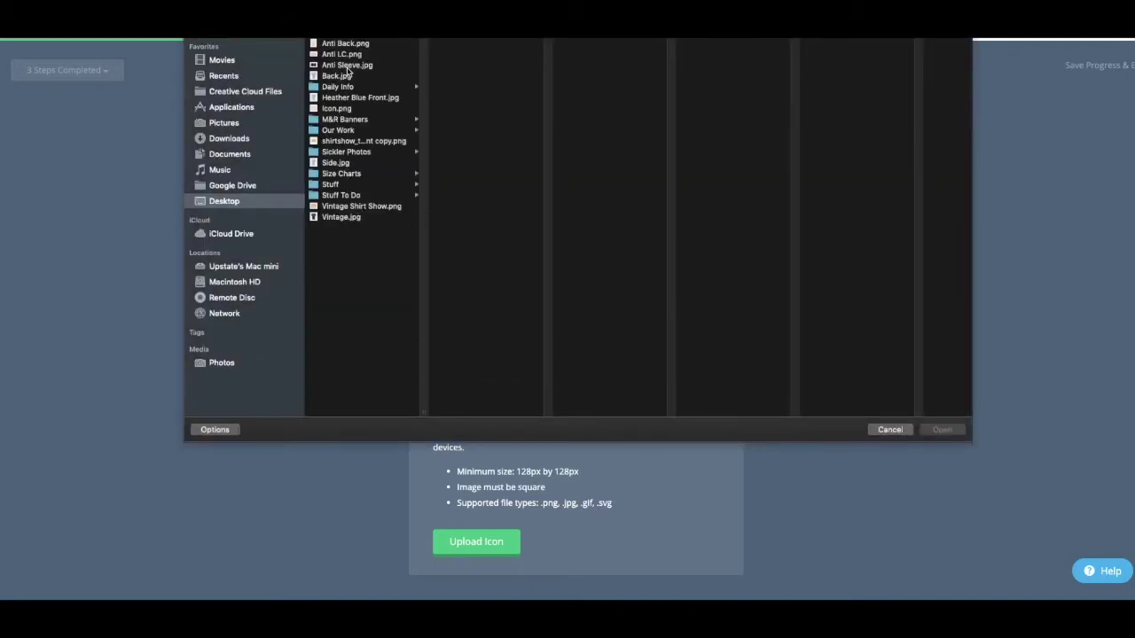
{"action": "left_click", "coordinate": [341, 145]}
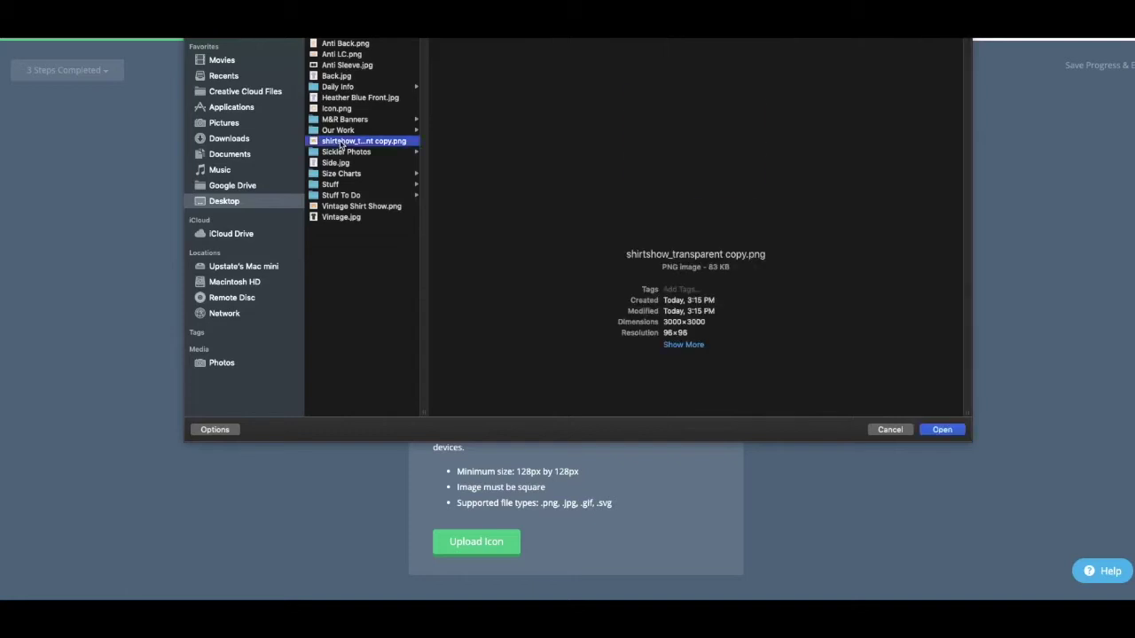
{"action": "left_click", "coordinate": [940, 433]}
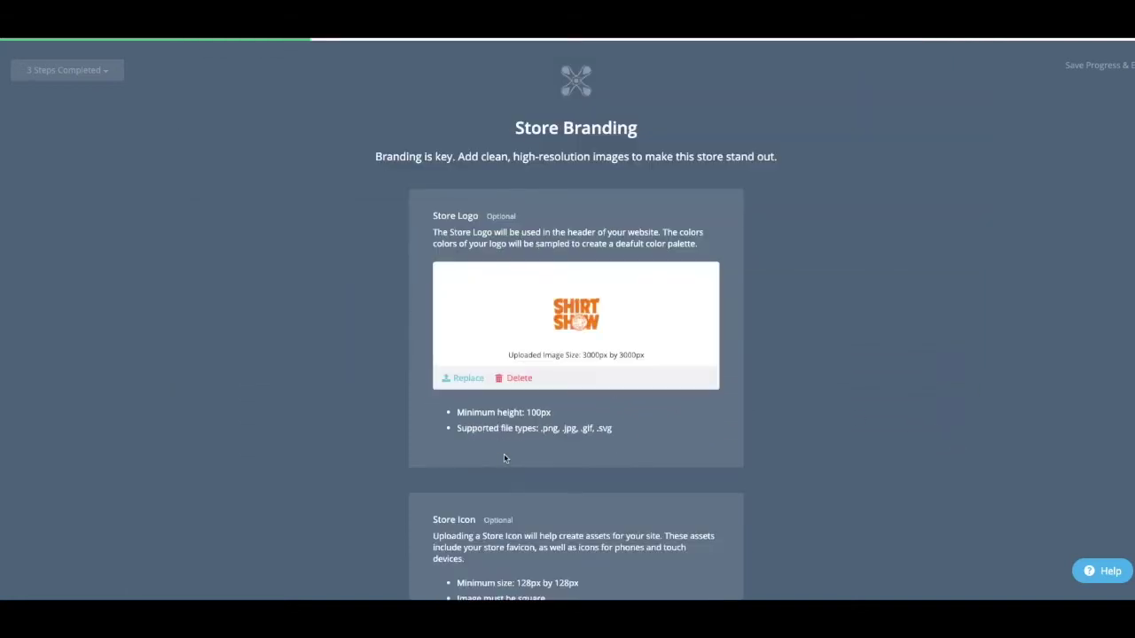
- Upload Icon.png as the store icon and continue without a store preview image
{"action": "scroll", "coordinate": [501, 461], "scroll_direction": "down", "scroll_amount": 3}
{"action": "left_click", "coordinate": [480, 449]}
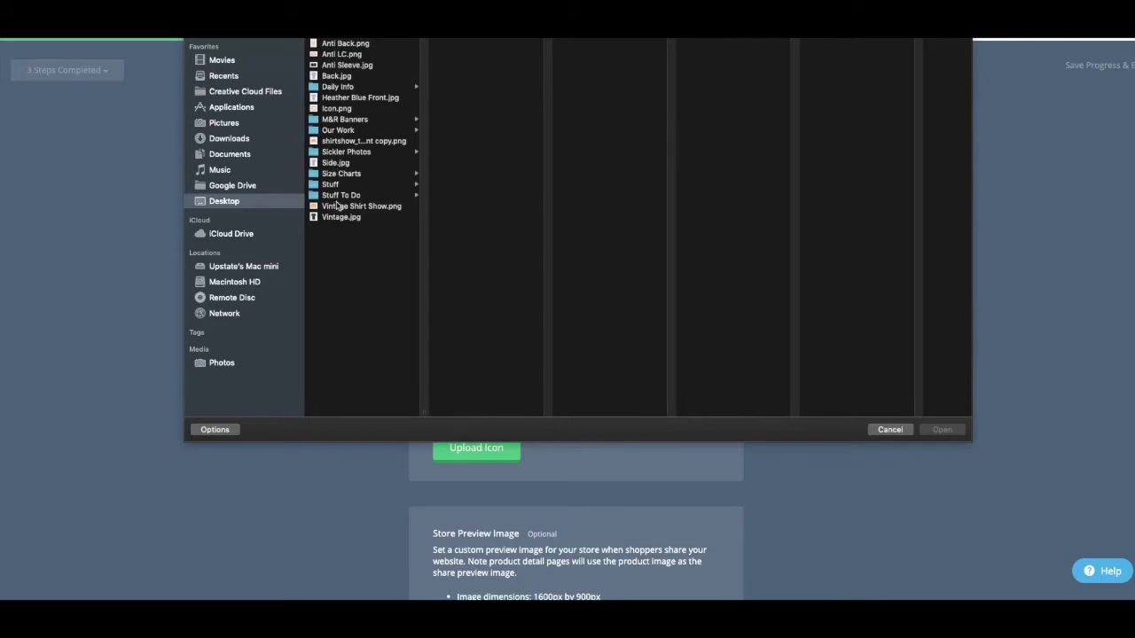
{"action": "left_click", "coordinate": [336, 108]}
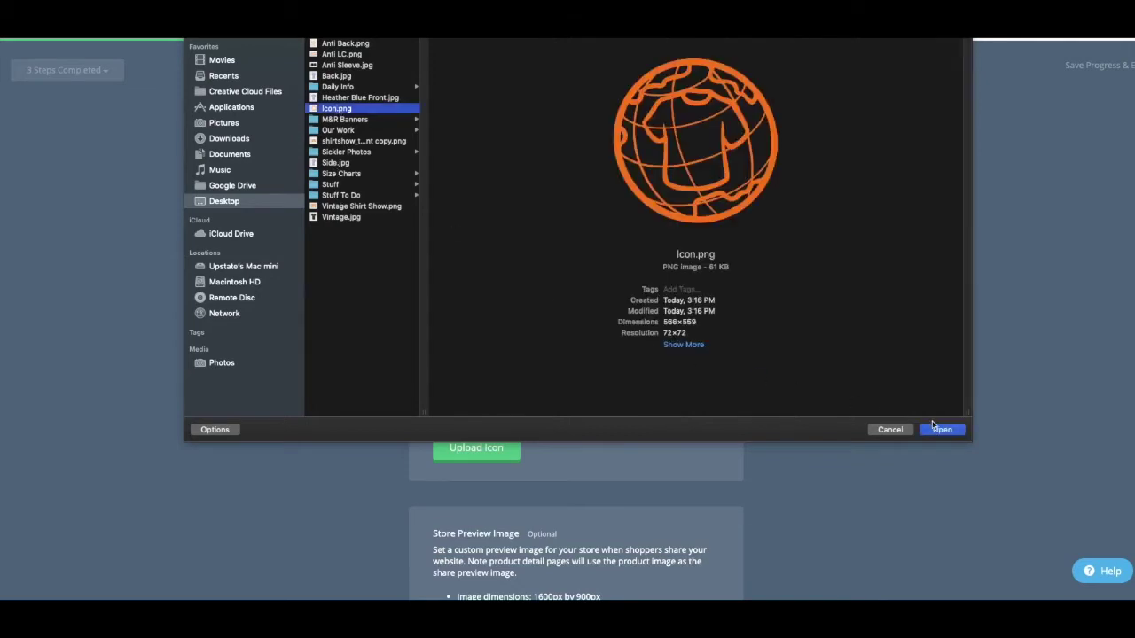
{"action": "left_click", "coordinate": [939, 429]}
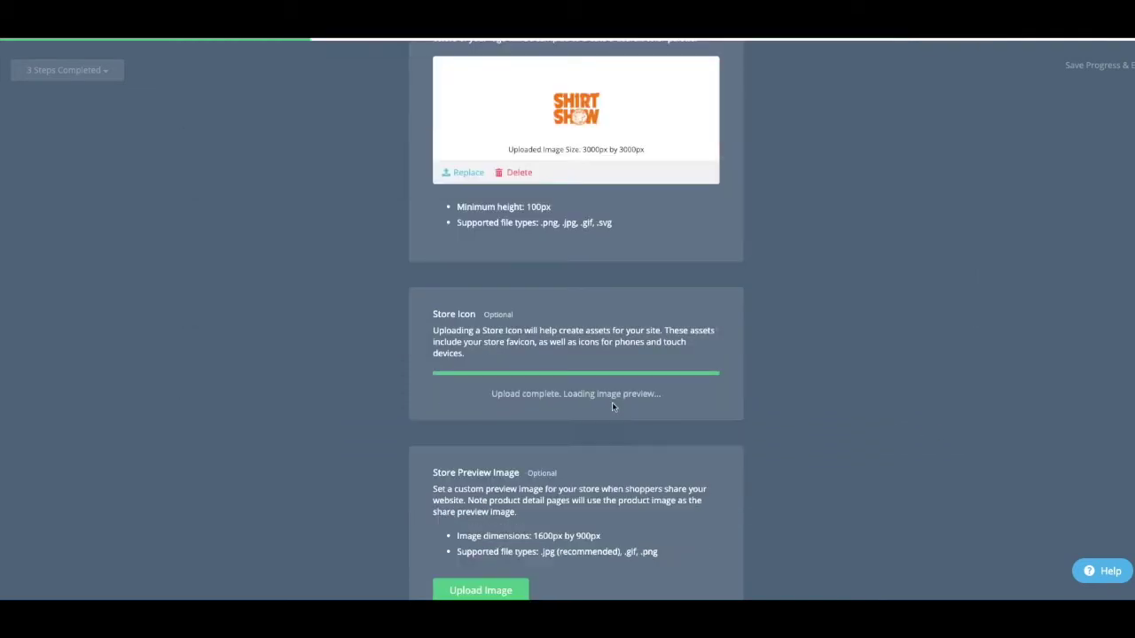
{"action": "scroll", "coordinate": [611, 405], "scroll_direction": "down", "scroll_amount": 3}
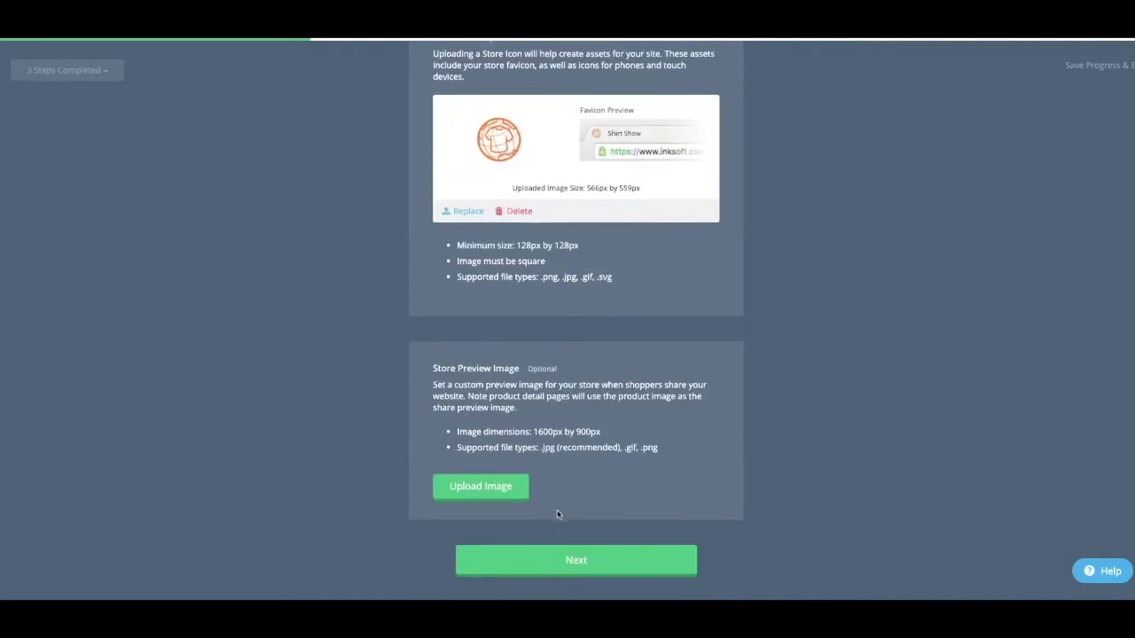
{"action": "left_click", "coordinate": [589, 561]}
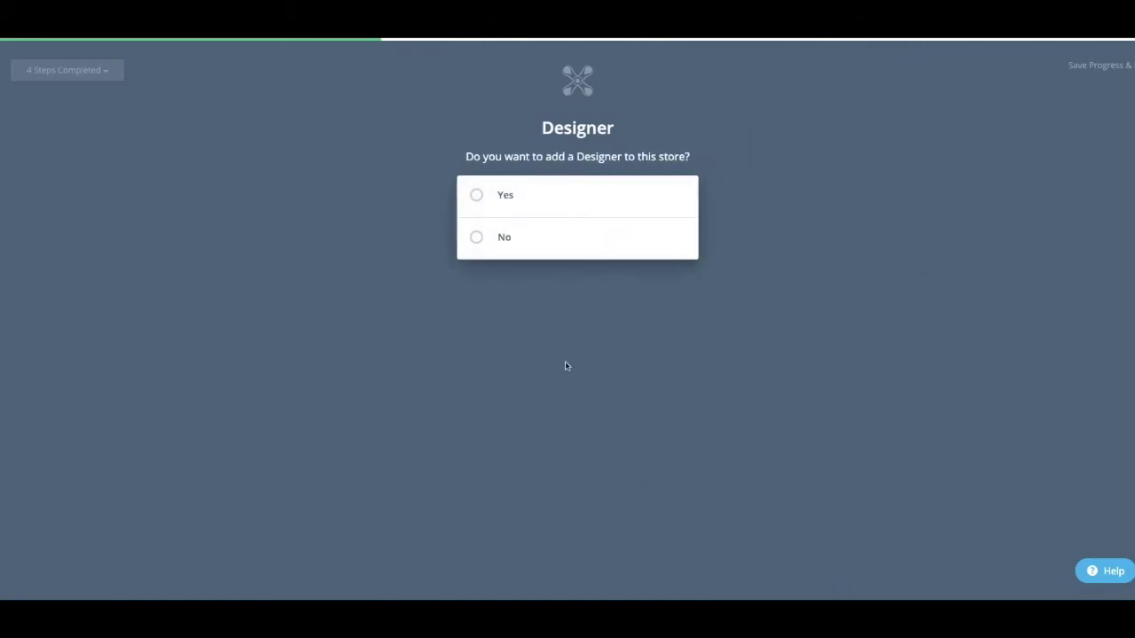
- Decline adding a Designer to the store and keep the production schedule as On Demand
{"action": "left_click", "coordinate": [476, 240]}
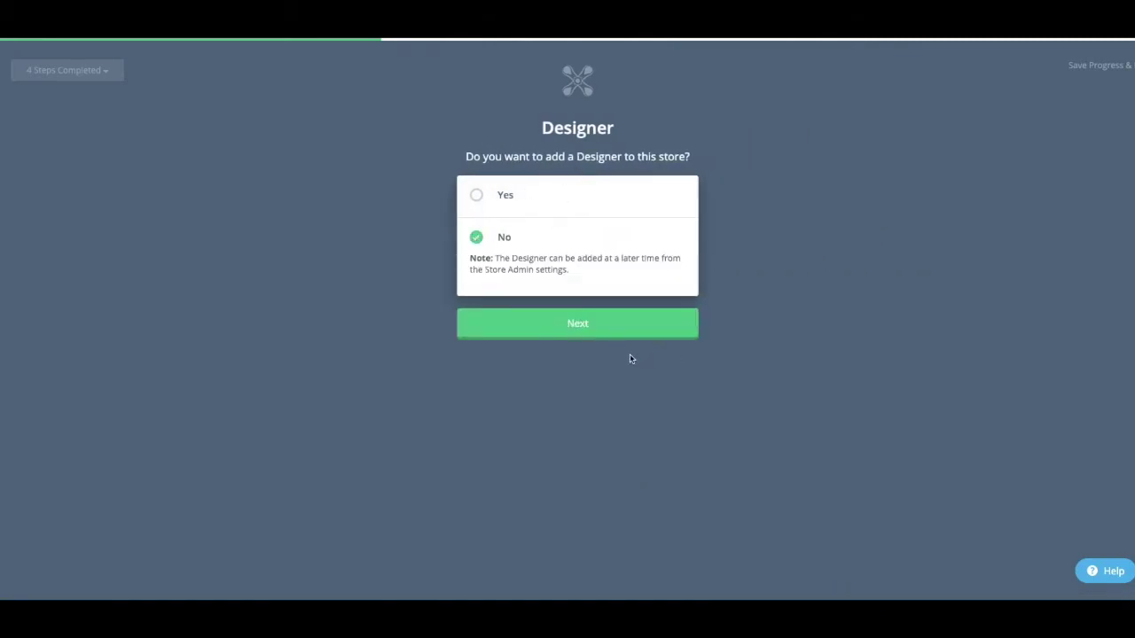
{"action": "left_click", "coordinate": [580, 327]}
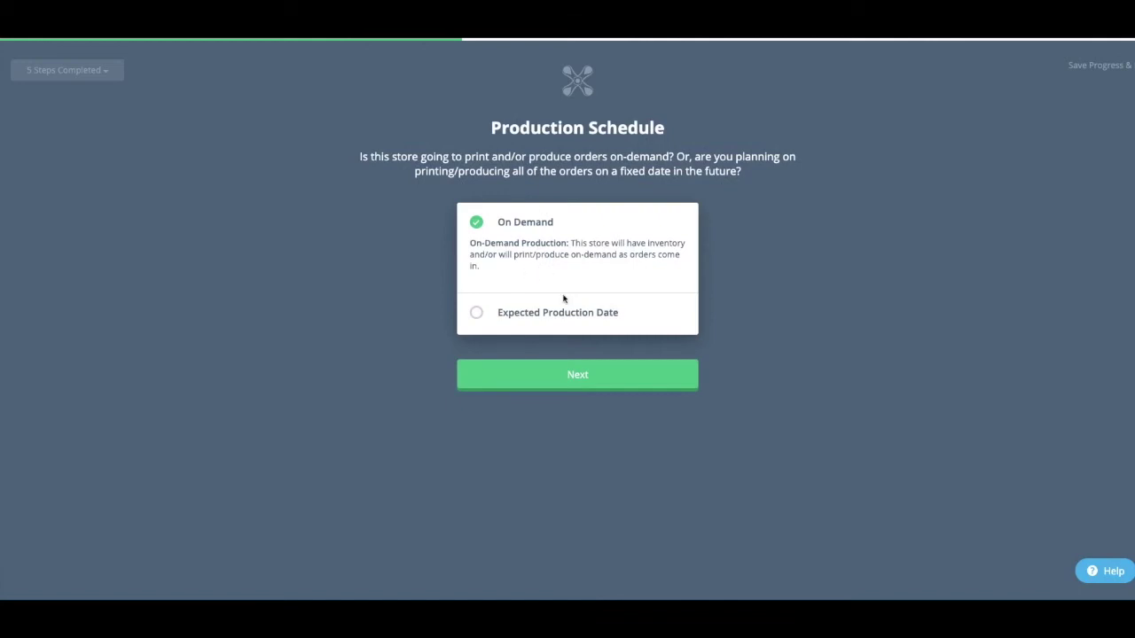
{"action": "left_click", "coordinate": [583, 385]}
{"action": "left_click", "coordinate": [577, 375]}
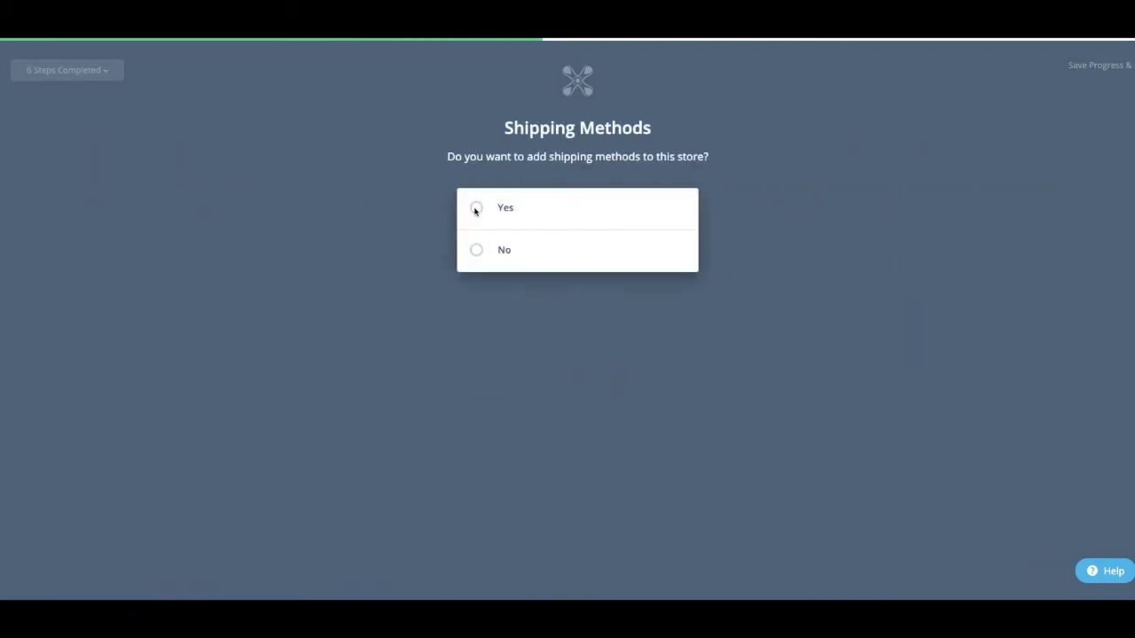
- Add shipping with USPS First Class Mail and USPS Priority Mail, and decline creating a pickup location
{"action": "left_click", "coordinate": [475, 209]}
{"action": "left_click", "coordinate": [570, 314]}
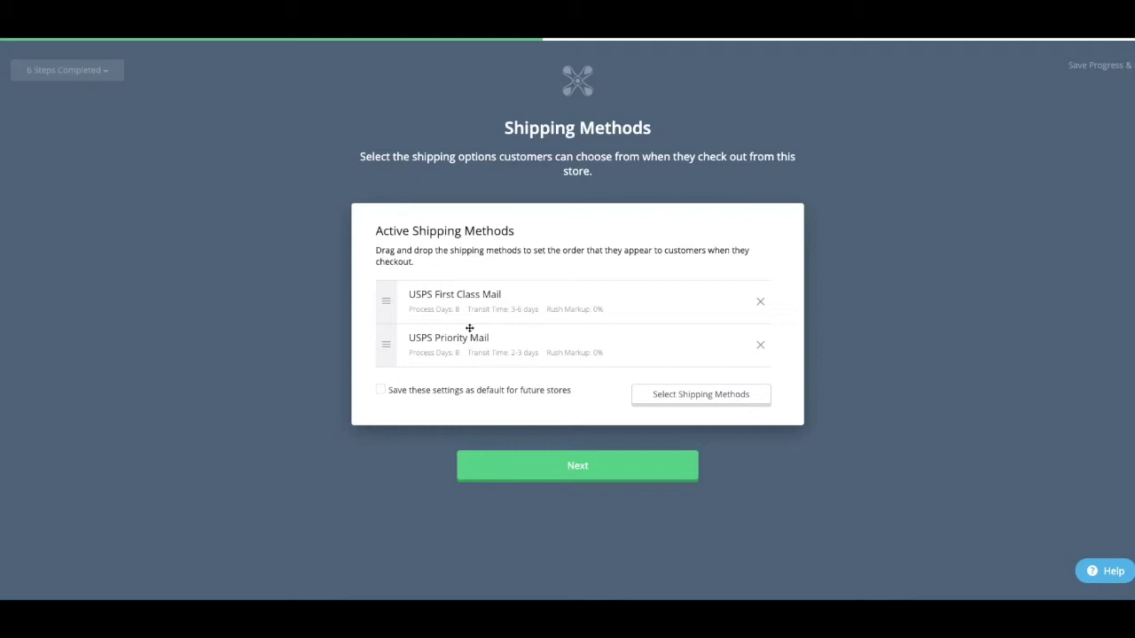
{"action": "left_click", "coordinate": [581, 467]}
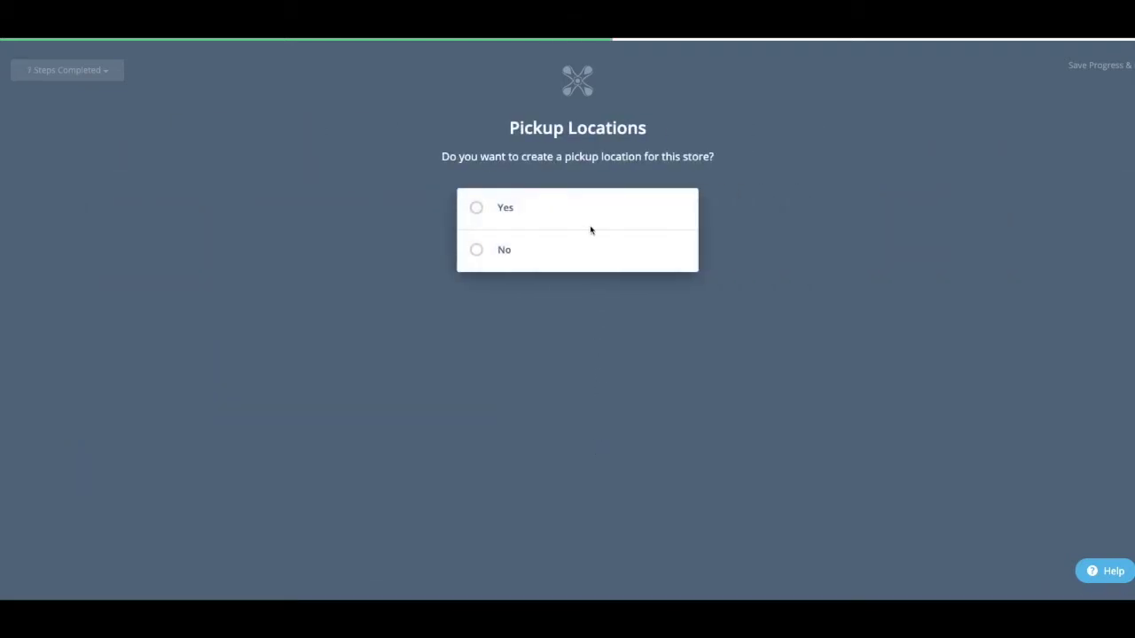
{"action": "left_click", "coordinate": [476, 251]}
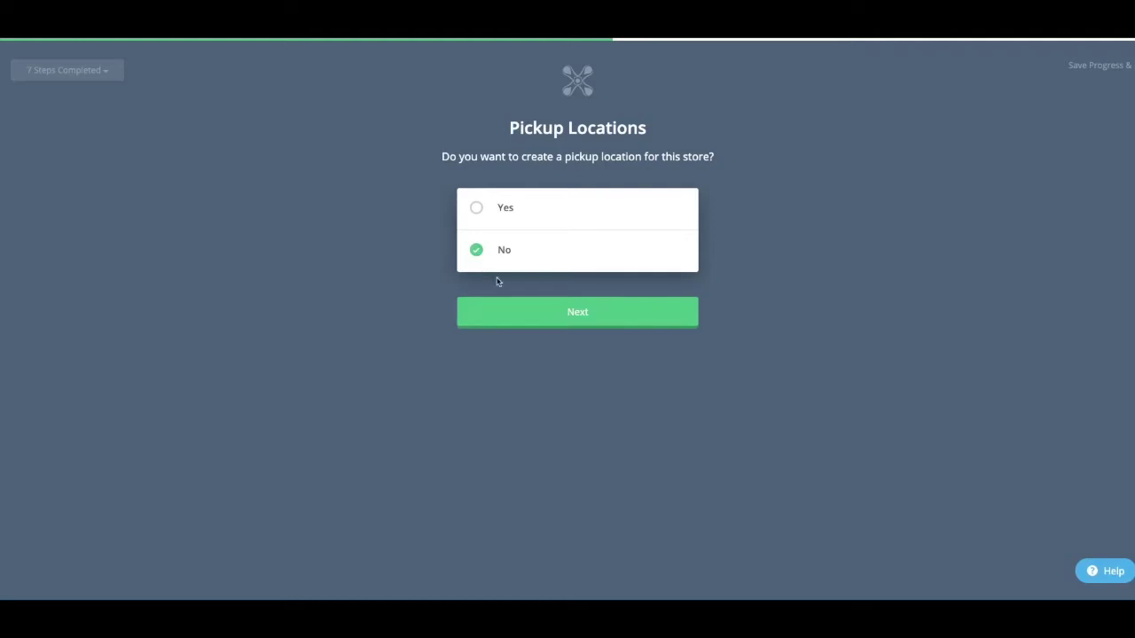
{"action": "left_click", "coordinate": [583, 316]}
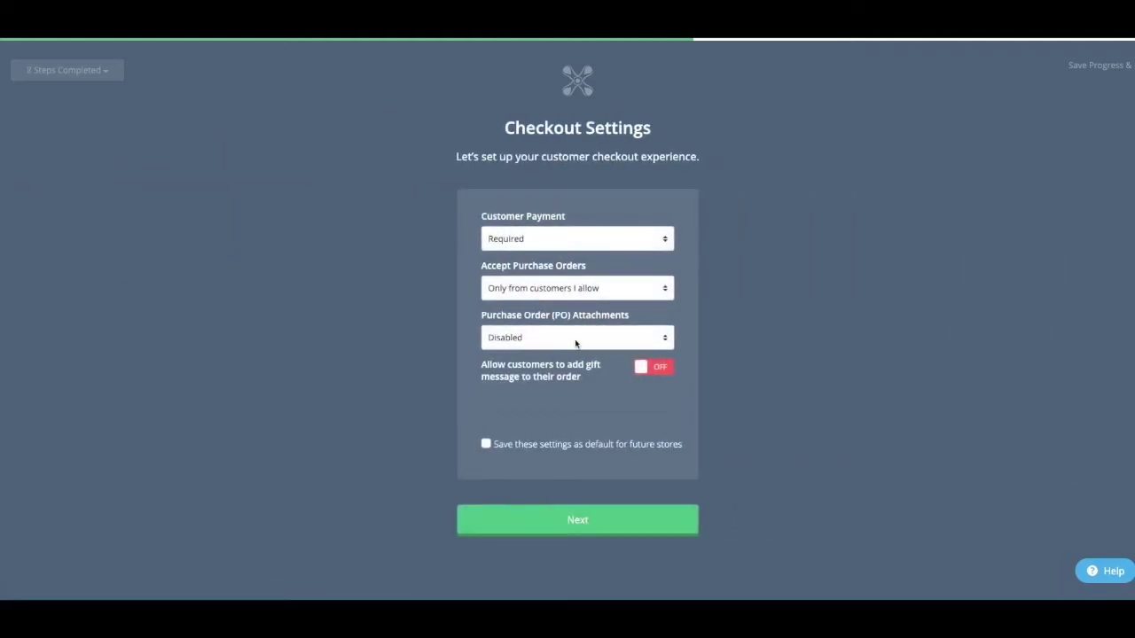
- Accept the default checkout settings and decline custom checkout fields
{"action": "left_click", "coordinate": [573, 522]}
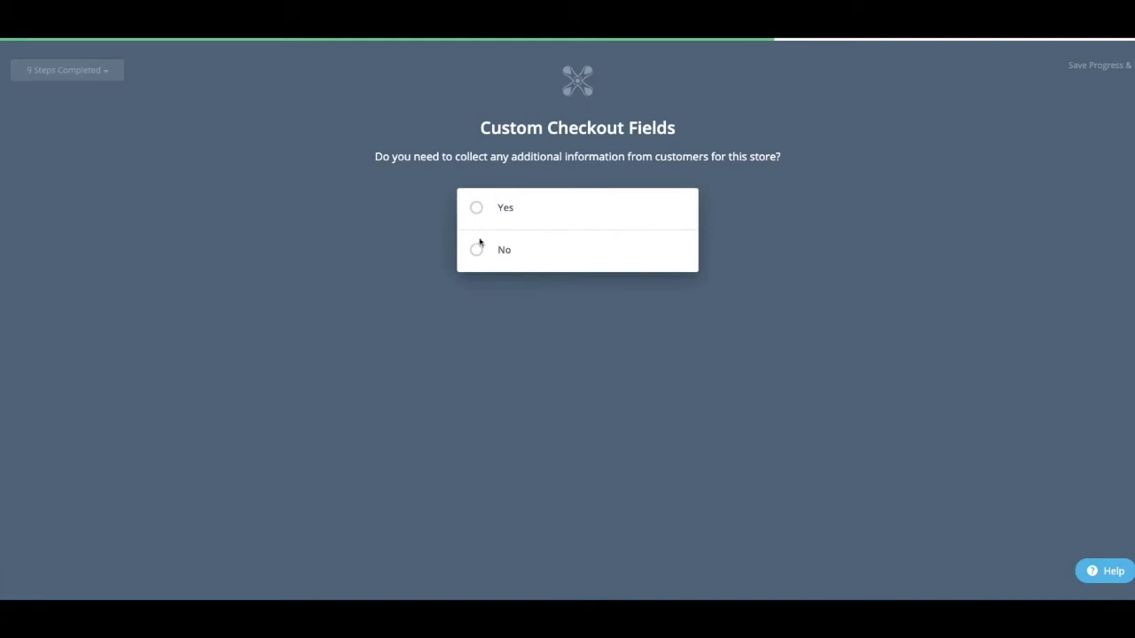
{"action": "left_click", "coordinate": [476, 250]}
{"action": "left_click", "coordinate": [577, 321]}
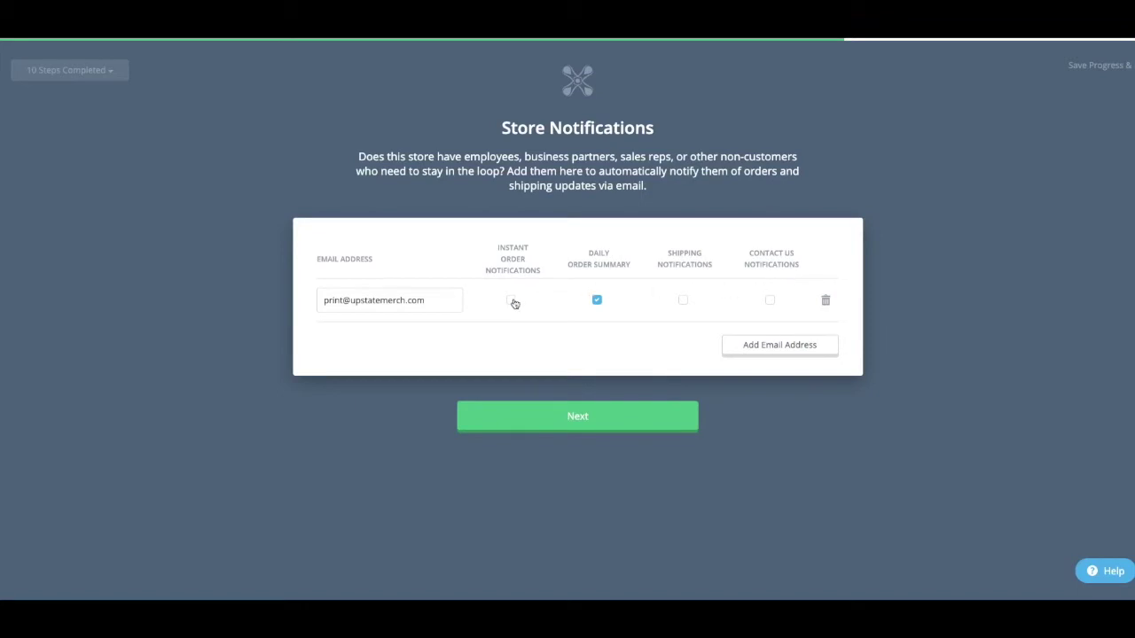
- Enable instant order notifications and disable the daily order summary for the listed store e-mail
{"action": "left_click", "coordinate": [512, 300]}
{"action": "left_click", "coordinate": [597, 301]}
{"action": "left_click", "coordinate": [579, 422]}
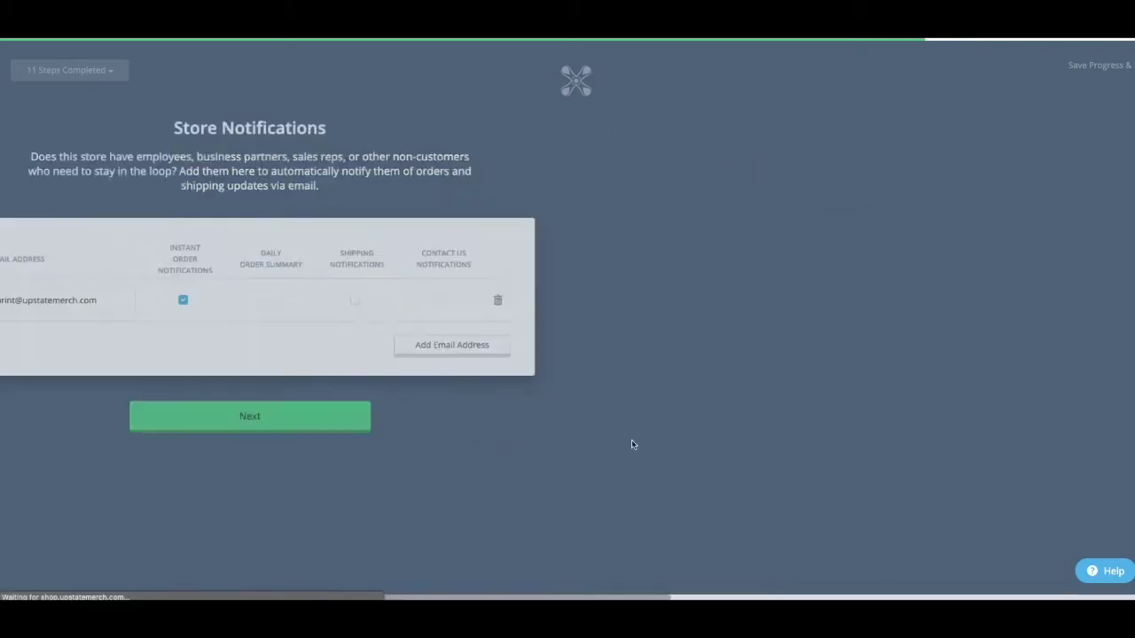
- Add the Instagram link Shirtshowofficial and paste the YouTube channel path into the store's social media links
{"action": "scroll", "coordinate": [615, 266], "scroll_direction": "down", "scroll_amount": 2}
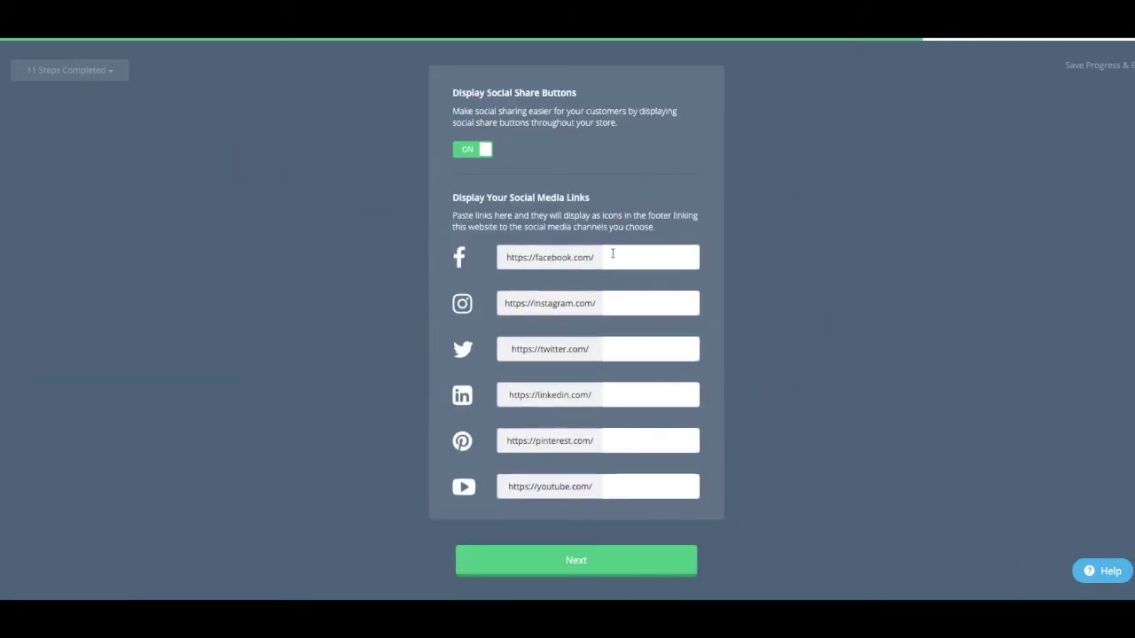
{"action": "left_click", "coordinate": [602, 310]}
{"action": "scroll", "coordinate": [727, 345], "scroll_direction": "up", "scroll_amount": 2}
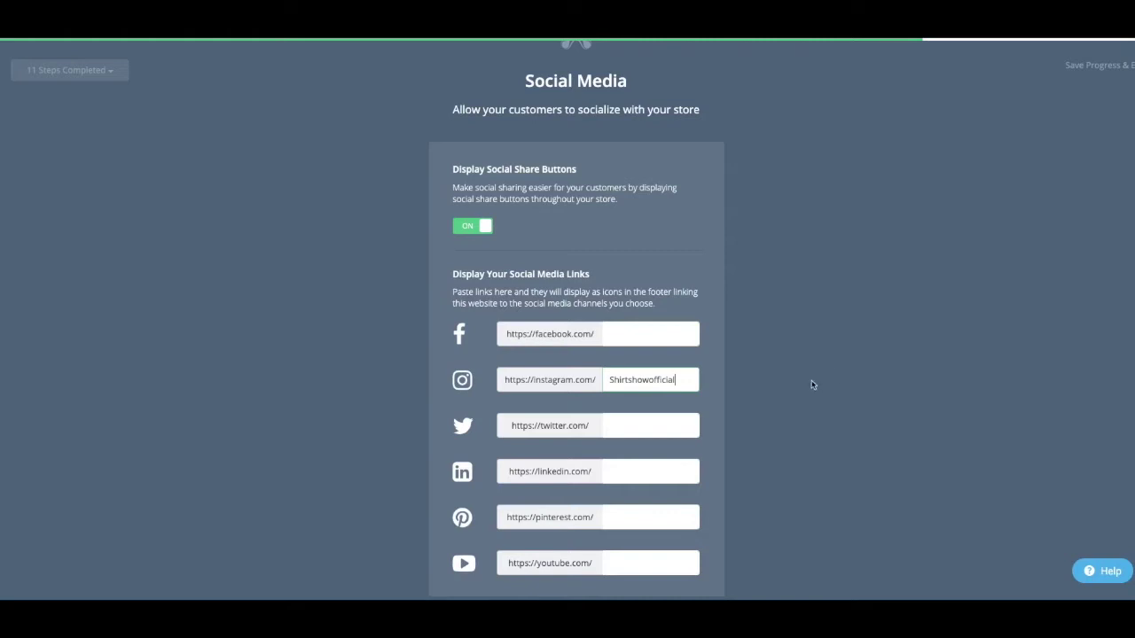
{"action": "left_click", "coordinate": [607, 562]}
{"action": "key", "text": "ctrl+v"}
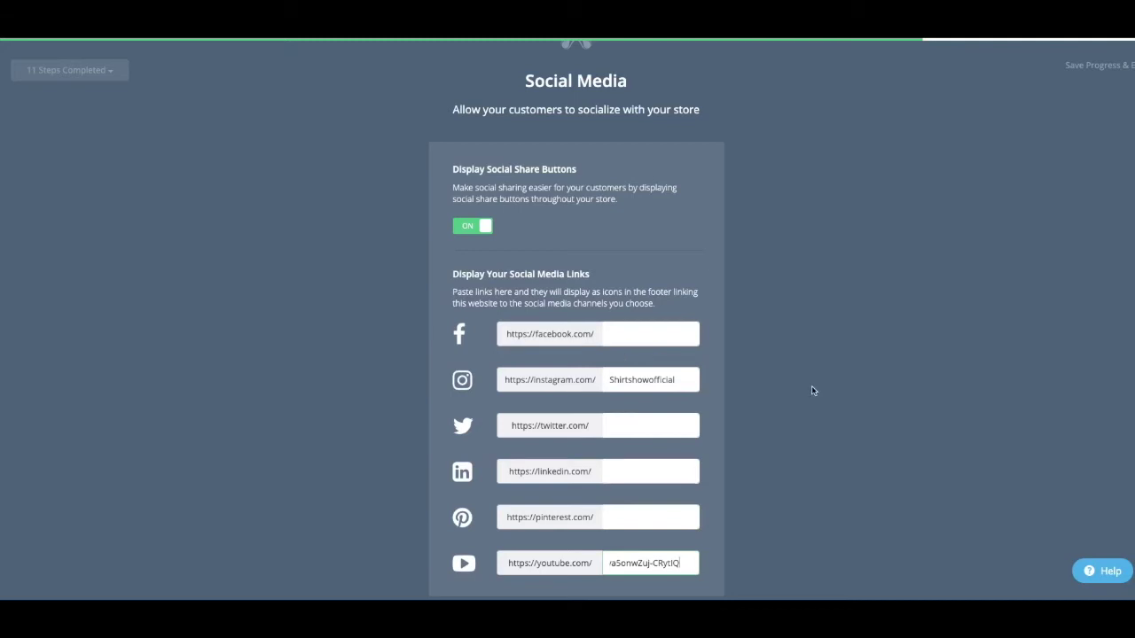
{"action": "scroll", "coordinate": [772, 379], "scroll_direction": "down", "scroll_amount": 1}
{"action": "left_click", "coordinate": [595, 568]}
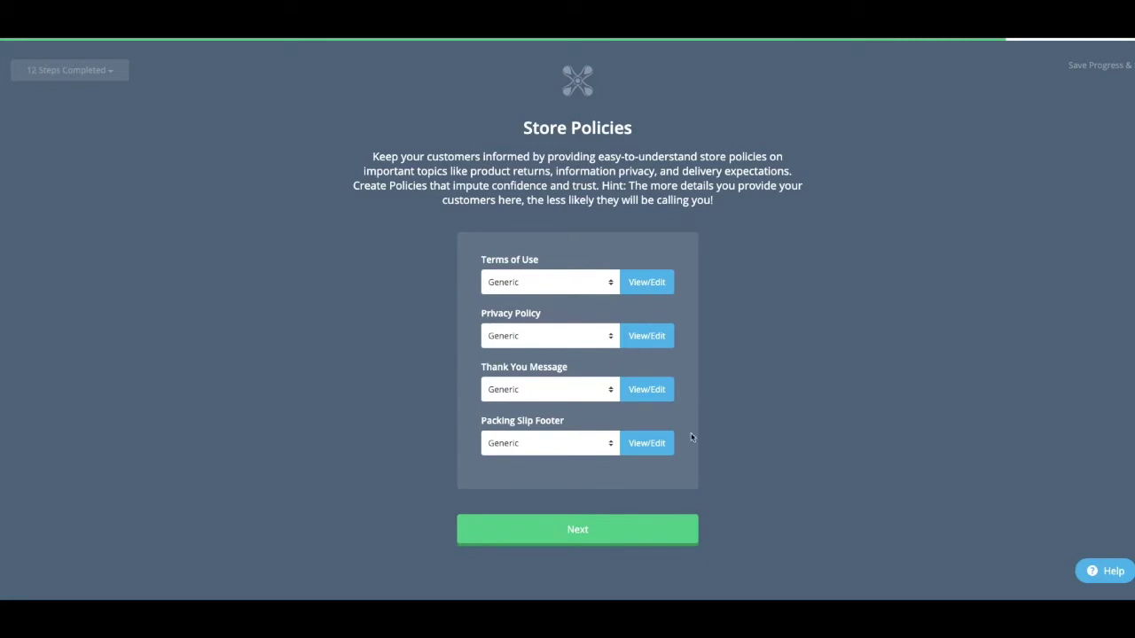
- Accept the Generic store policies and the main domain with the shirtshow directory, completing setup and opening the store
{"action": "left_click", "coordinate": [581, 532]}
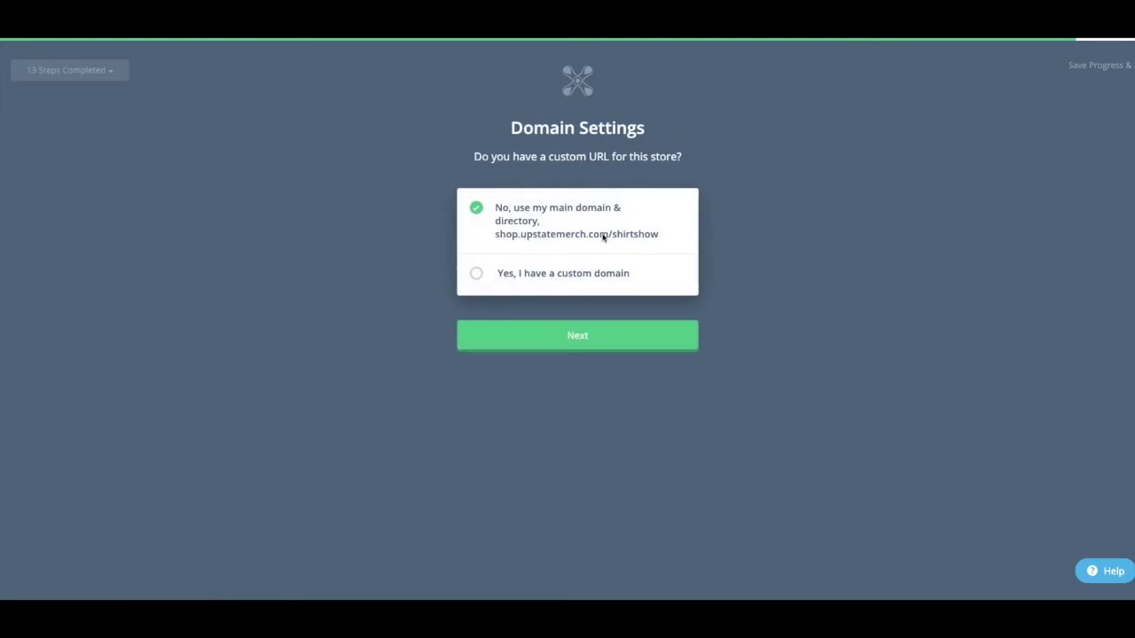
{"action": "left_click", "coordinate": [577, 337]}
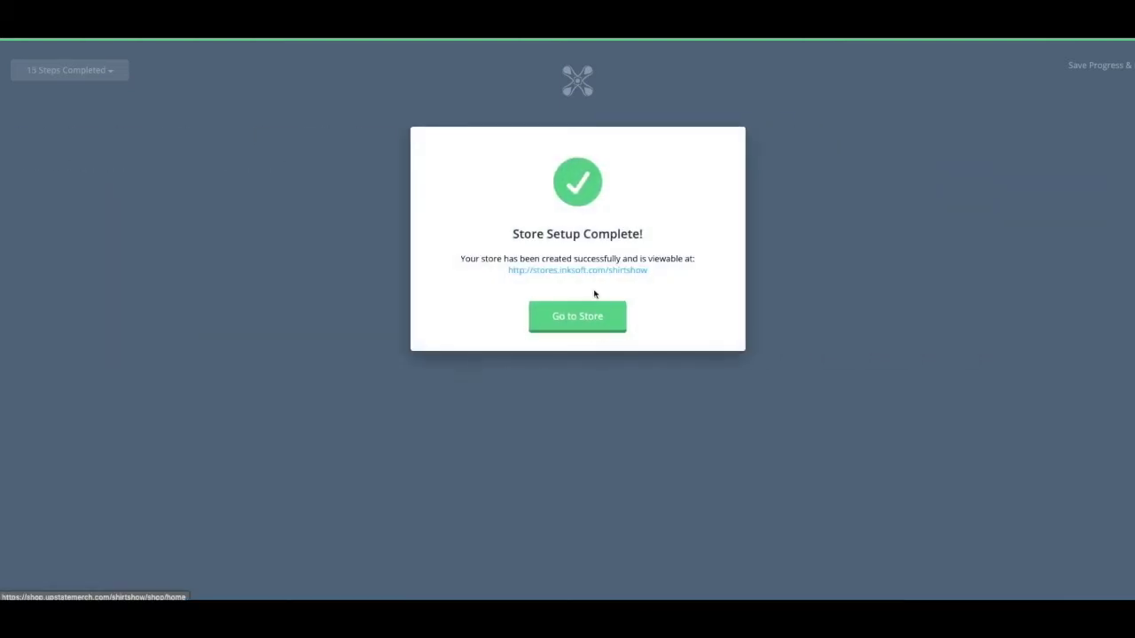
{"action": "left_click", "coordinate": [583, 322]}
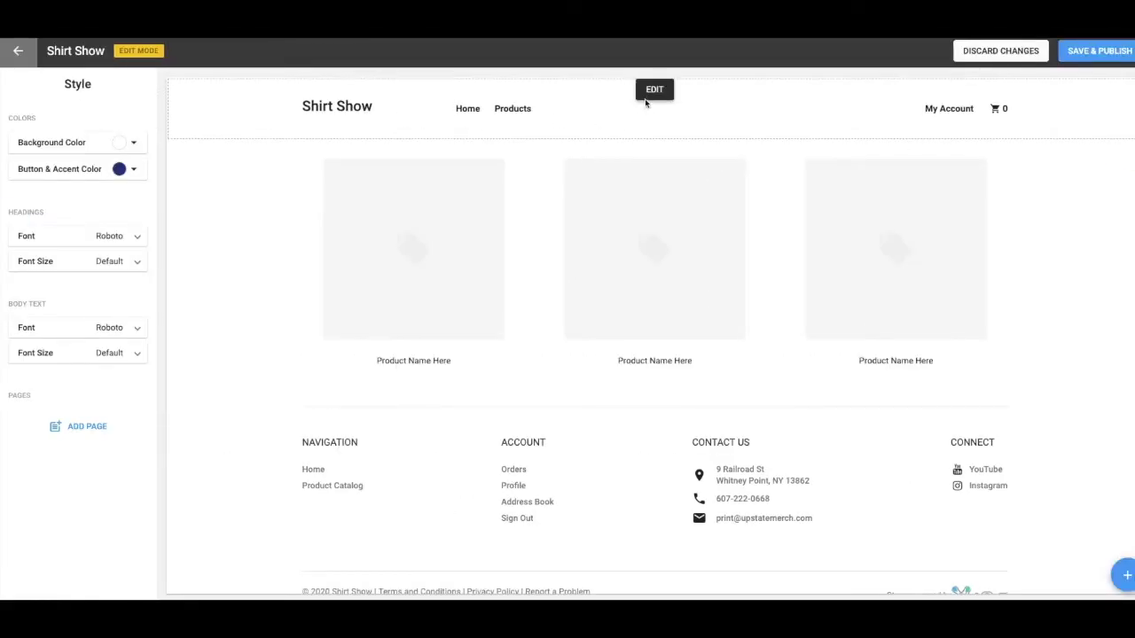
- Upload "shirtshow_transparent copy.png" as the logo in the store page header
{"action": "left_click", "coordinate": [653, 91]}
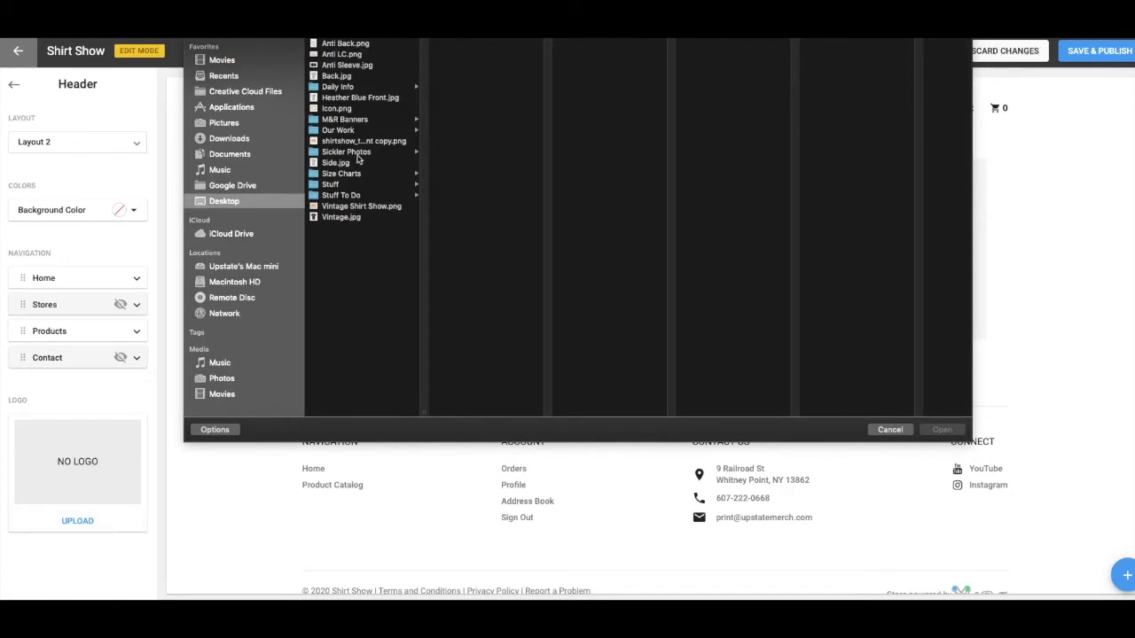
{"action": "left_click", "coordinate": [352, 142]}
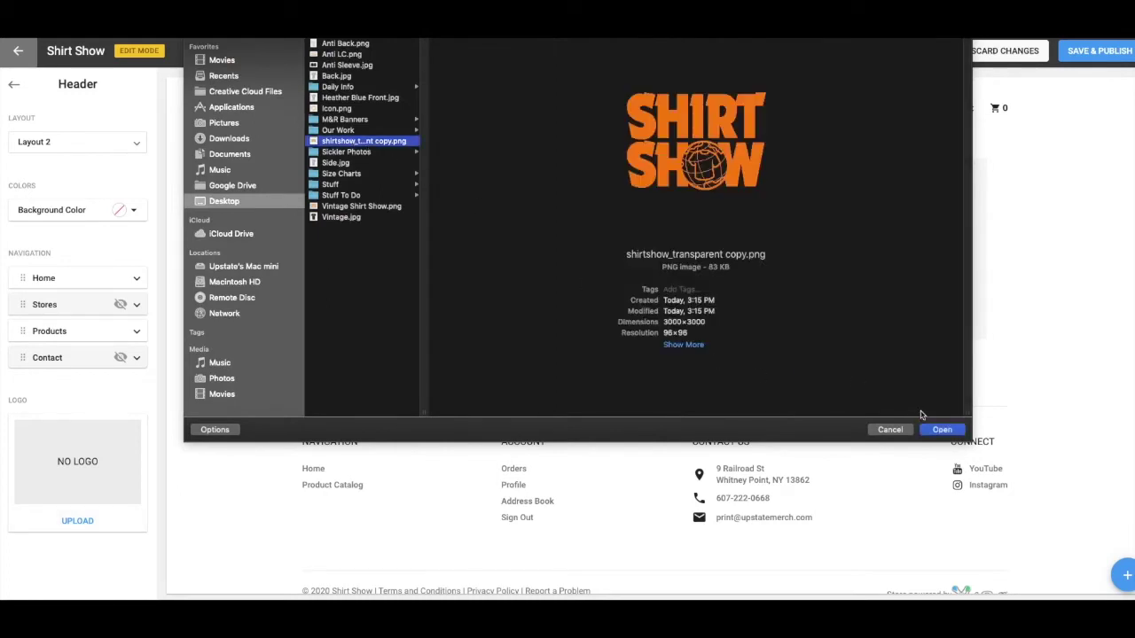
{"action": "key", "text": "Return"}
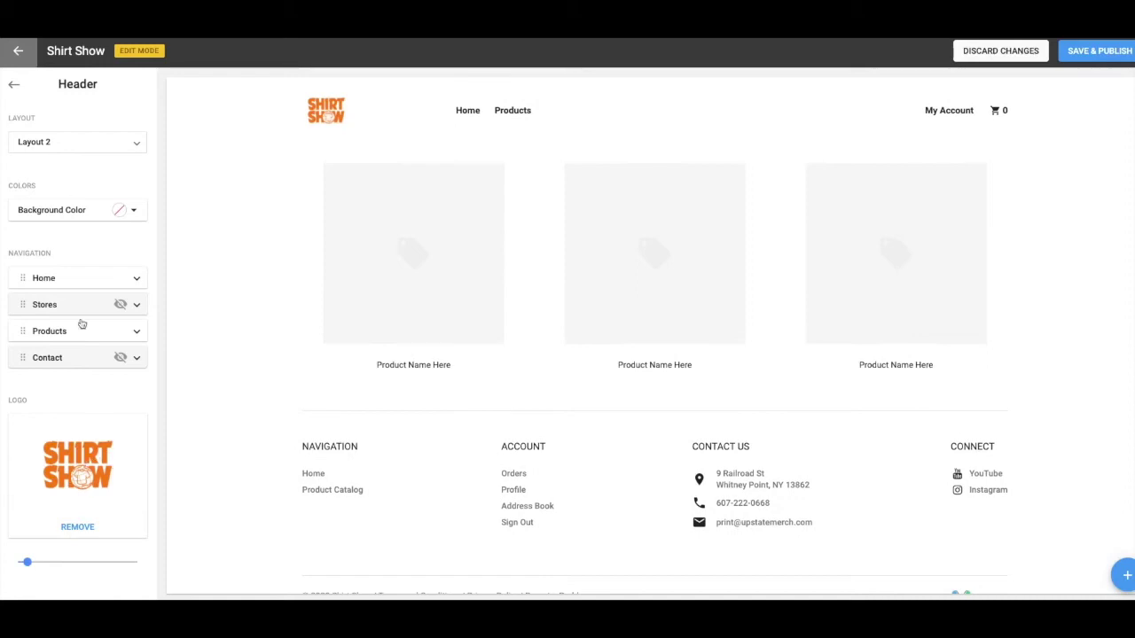
- Switch the store header to Layout 1 and enlarge its logo to roughly three times the size
{"action": "left_click", "coordinate": [69, 149]}
{"action": "left_click", "coordinate": [108, 186]}
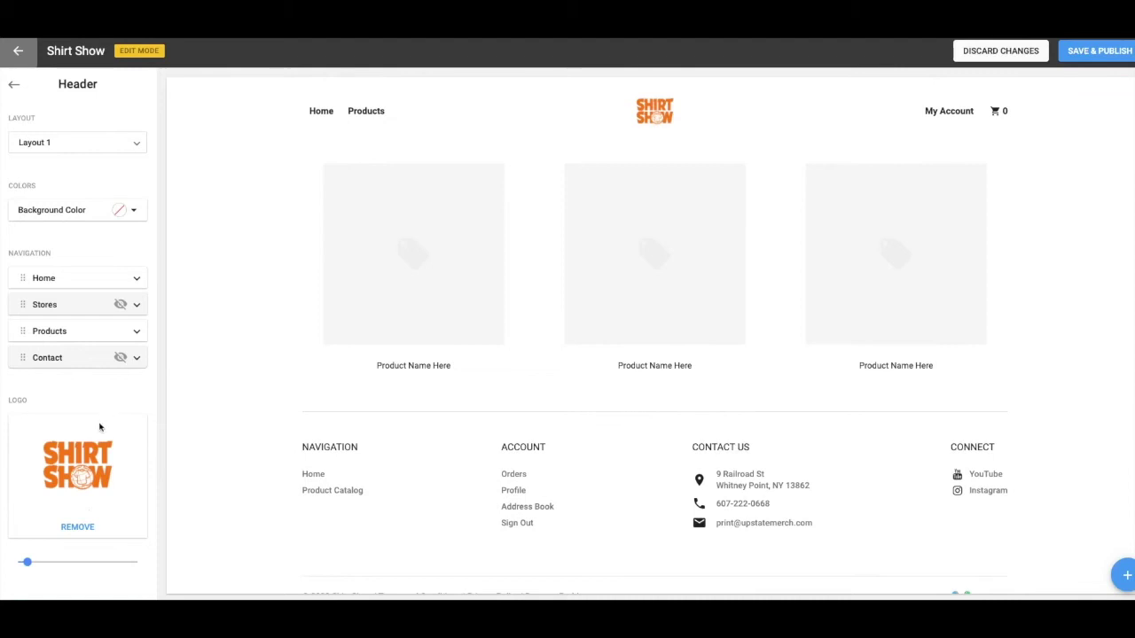
{"action": "left_click_drag", "start_coordinate": [27, 562], "coordinate": [55, 565]}
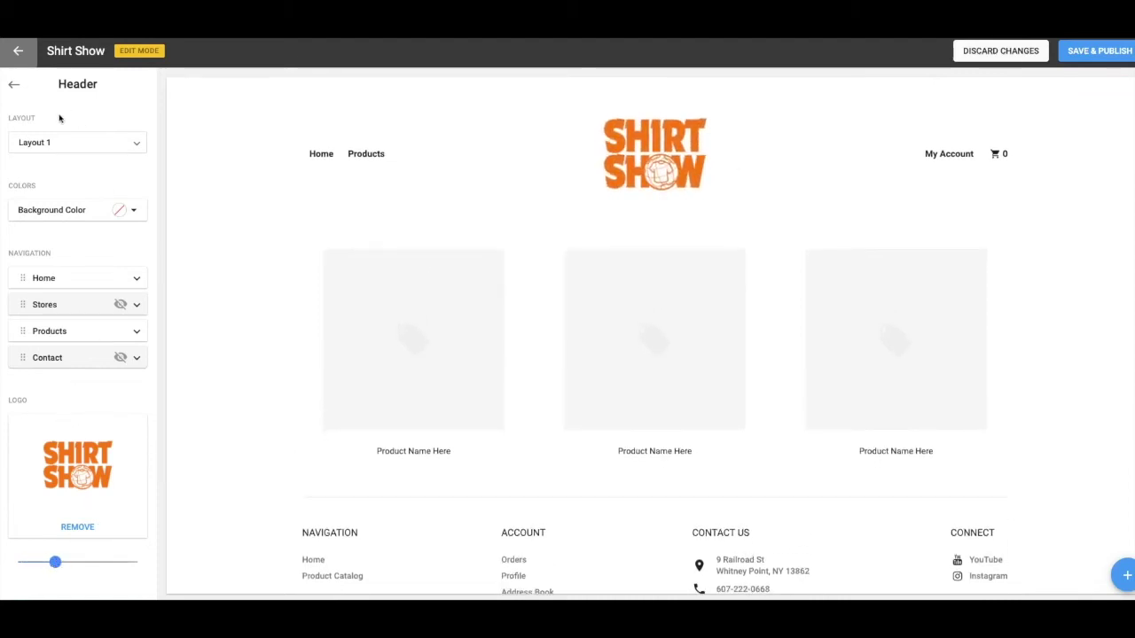
- Set the header's background color to black (RGB 0, 0, 0)
{"action": "left_click", "coordinate": [85, 213]}
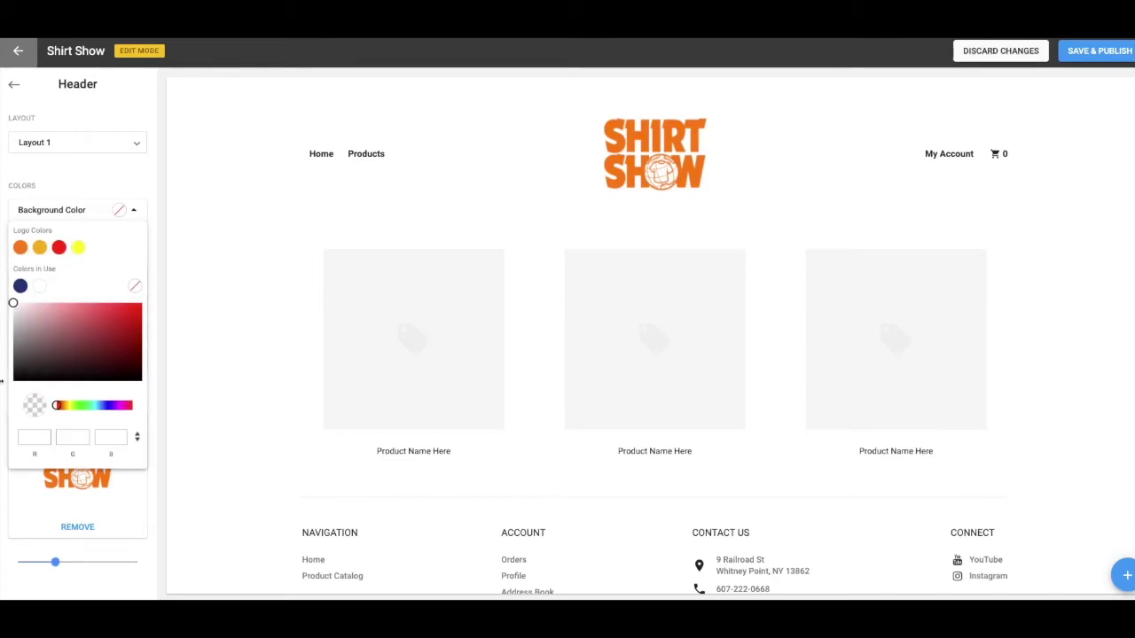
{"action": "left_click", "coordinate": [14, 379]}
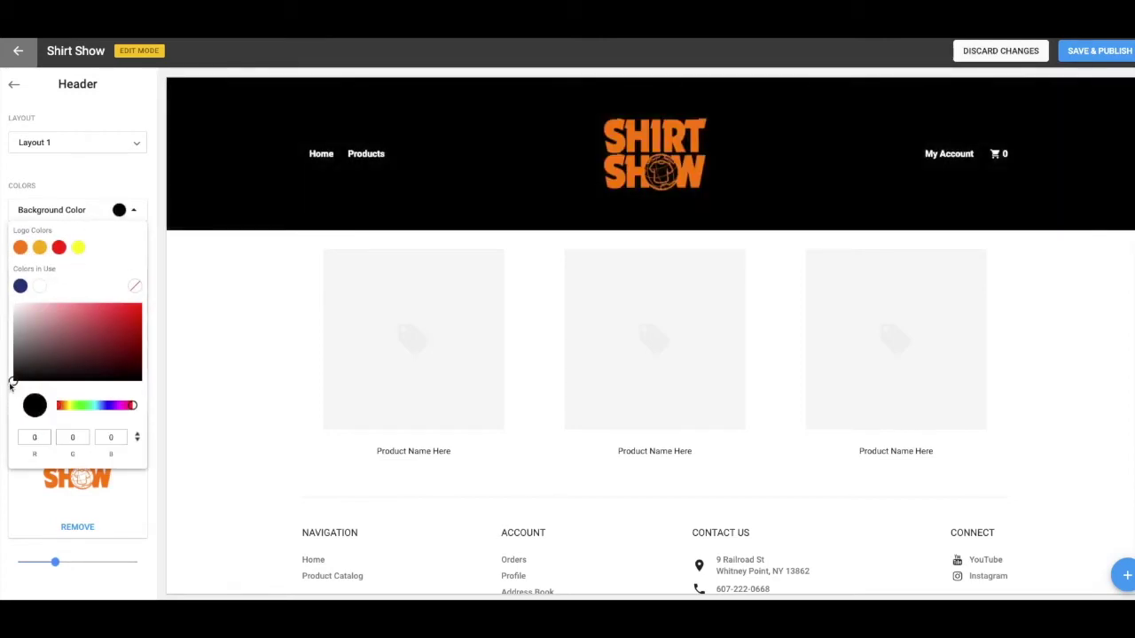
{"action": "left_click", "coordinate": [81, 189]}
- Open the storefront's footer for editing and change its layout to Layout 4
{"action": "mouse_move", "coordinate": [471, 281]}
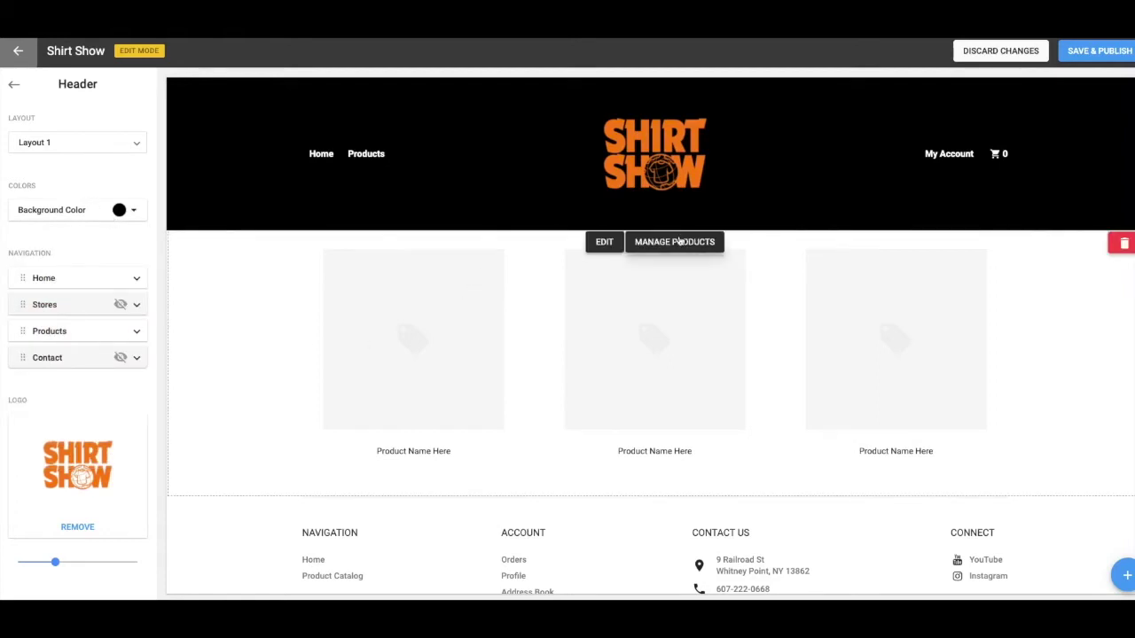
{"action": "mouse_move", "coordinate": [666, 203]}
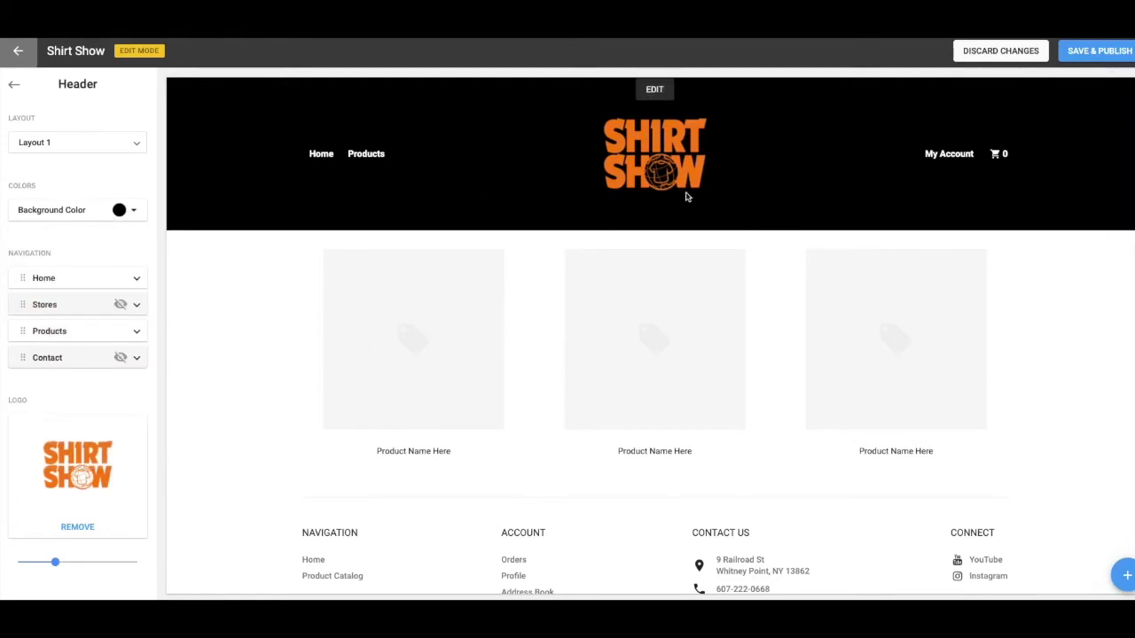
{"action": "scroll", "coordinate": [641, 289], "scroll_direction": "down", "scroll_amount": 3}
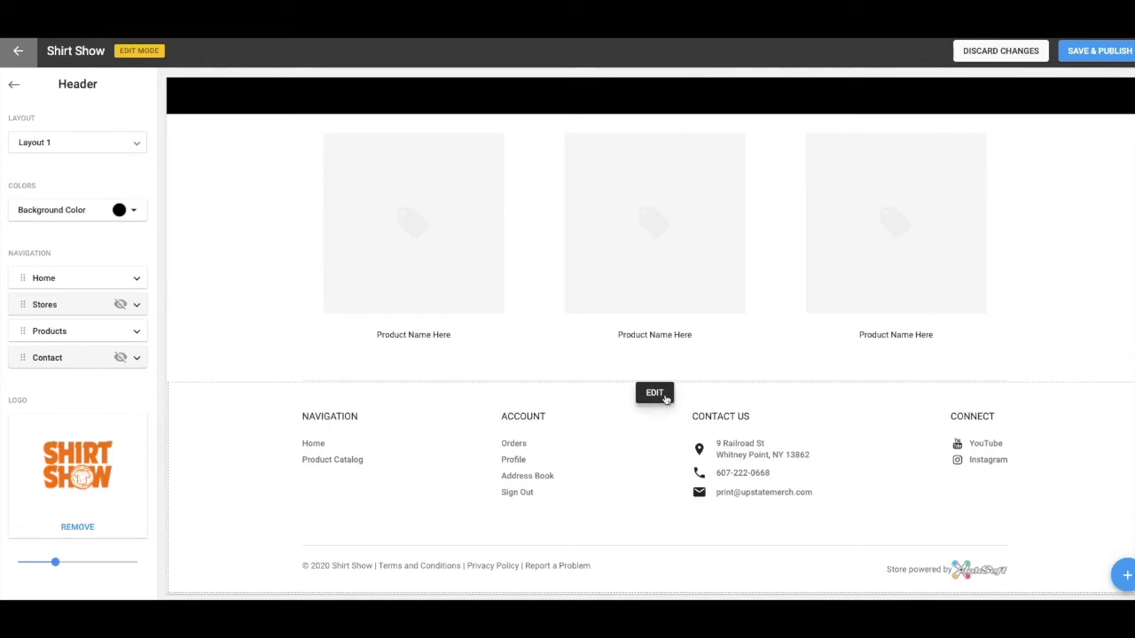
{"action": "left_click", "coordinate": [660, 395]}
{"action": "left_click", "coordinate": [89, 144]}
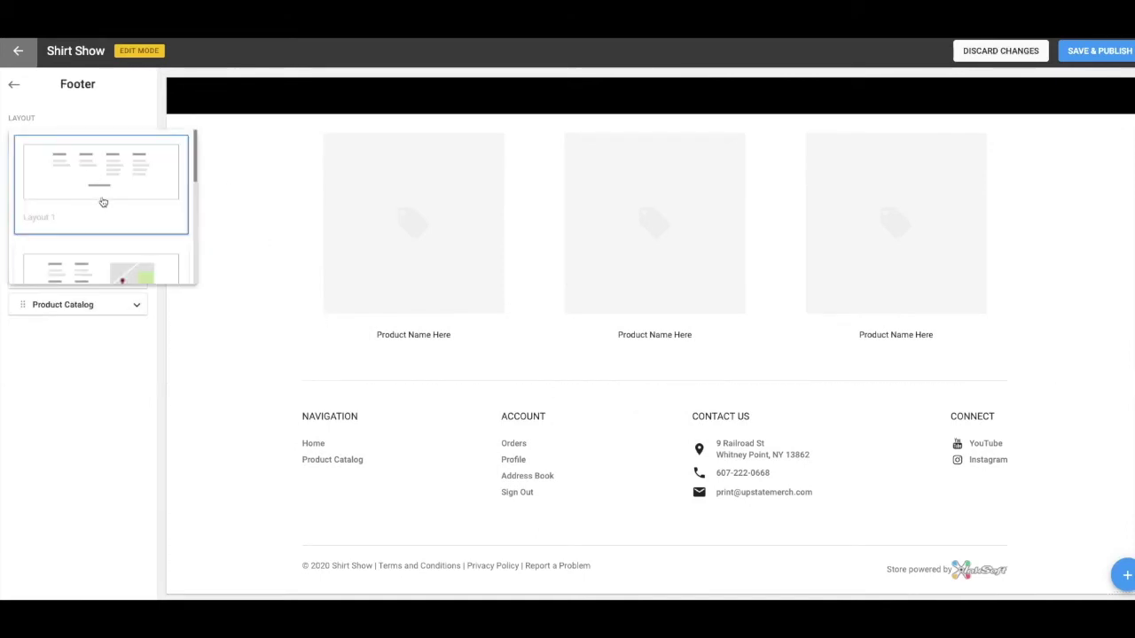
{"action": "scroll", "coordinate": [103, 202], "scroll_direction": "down", "scroll_amount": 3}
{"action": "left_click", "coordinate": [109, 230]}
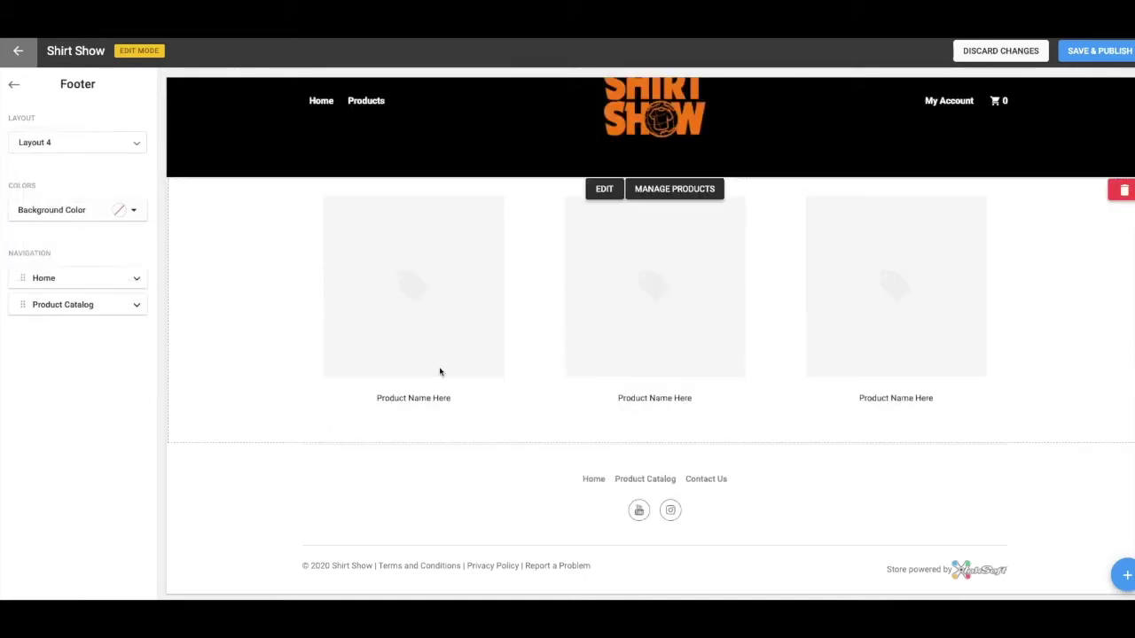
- Set the footer's background color to black (RGB 0, 0, 0)
{"action": "left_click", "coordinate": [85, 216]}
{"action": "left_click", "coordinate": [13, 381]}
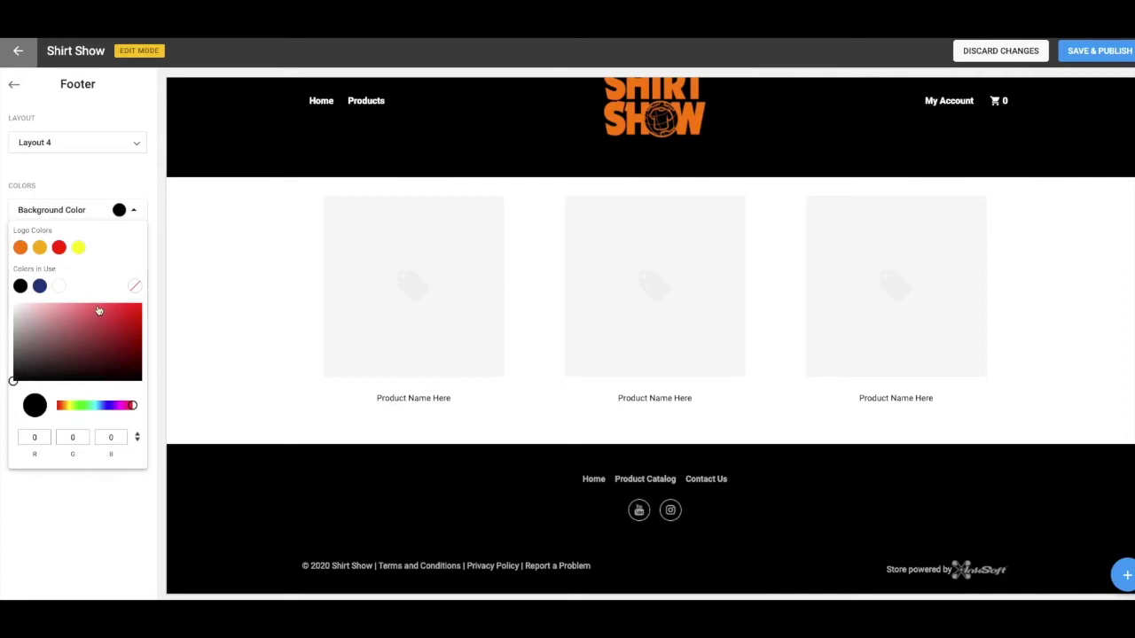
{"action": "left_click", "coordinate": [102, 181]}
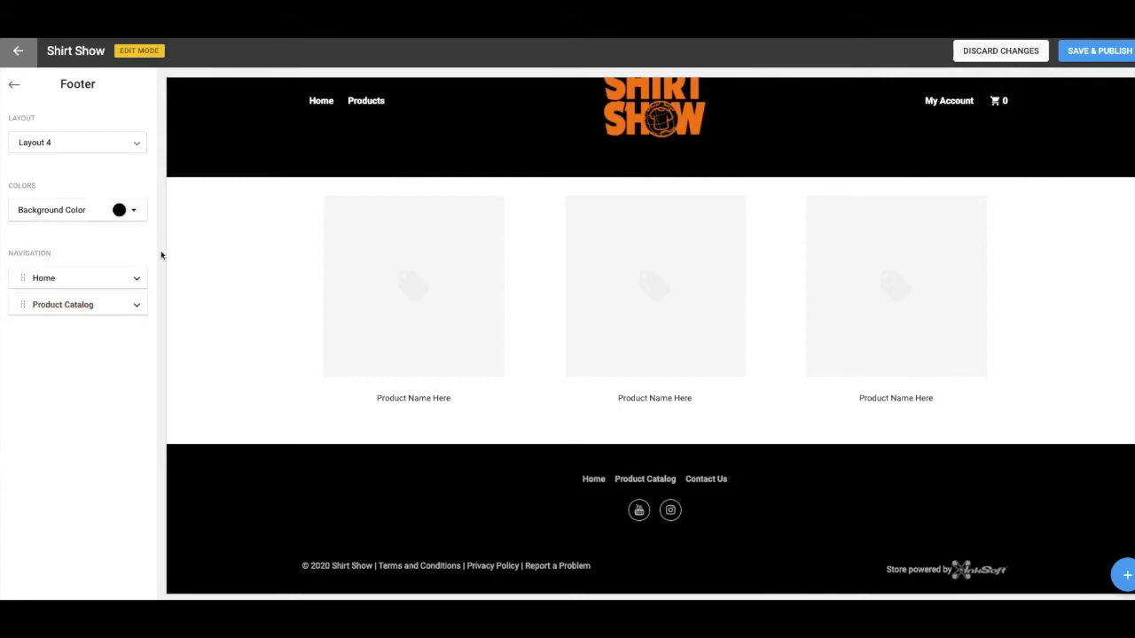
- Save and publish the storefront design changes, then leave edit mode
{"action": "left_click", "coordinate": [1122, 51]}
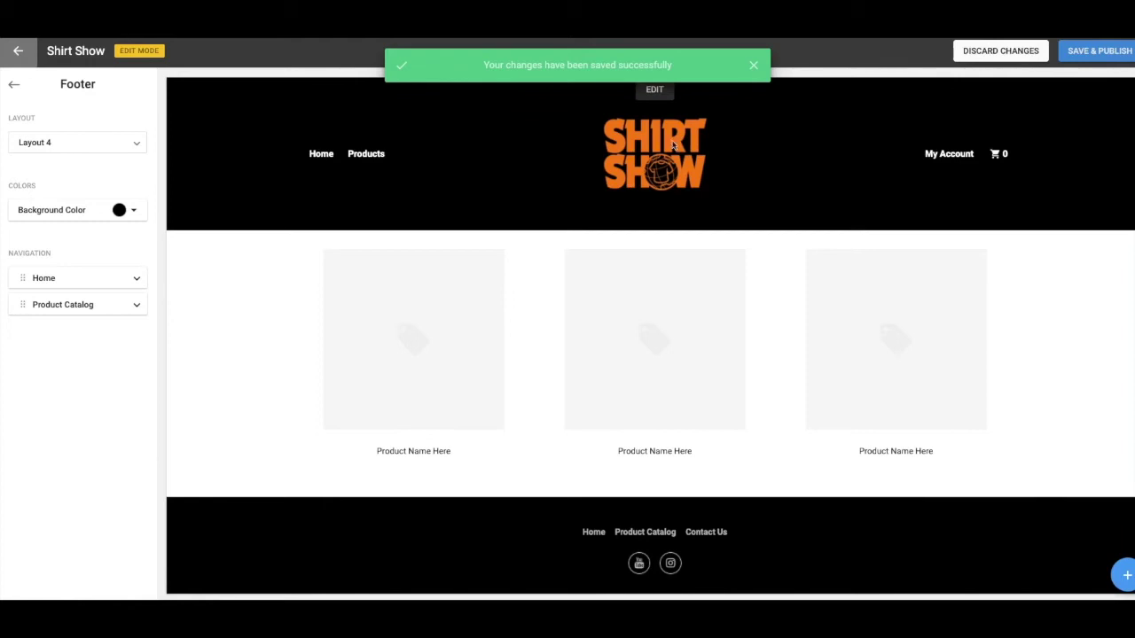
{"action": "scroll", "coordinate": [479, 328], "scroll_direction": "down", "scroll_amount": 1}
{"action": "scroll", "coordinate": [473, 322], "scroll_direction": "up", "scroll_amount": 1}
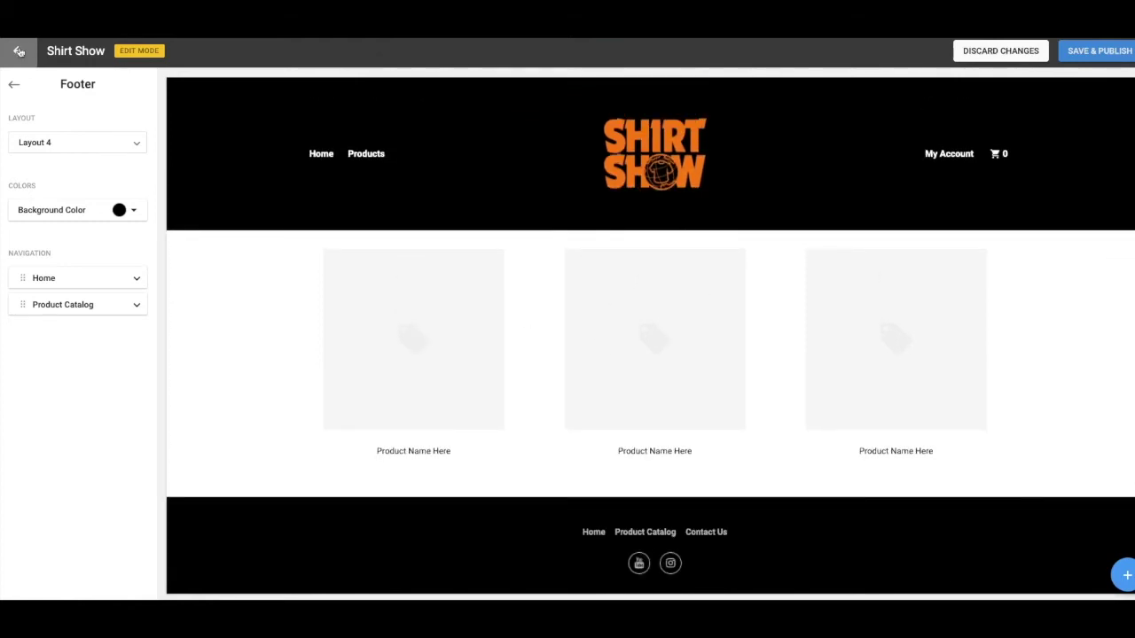
{"action": "left_click", "coordinate": [20, 50]}
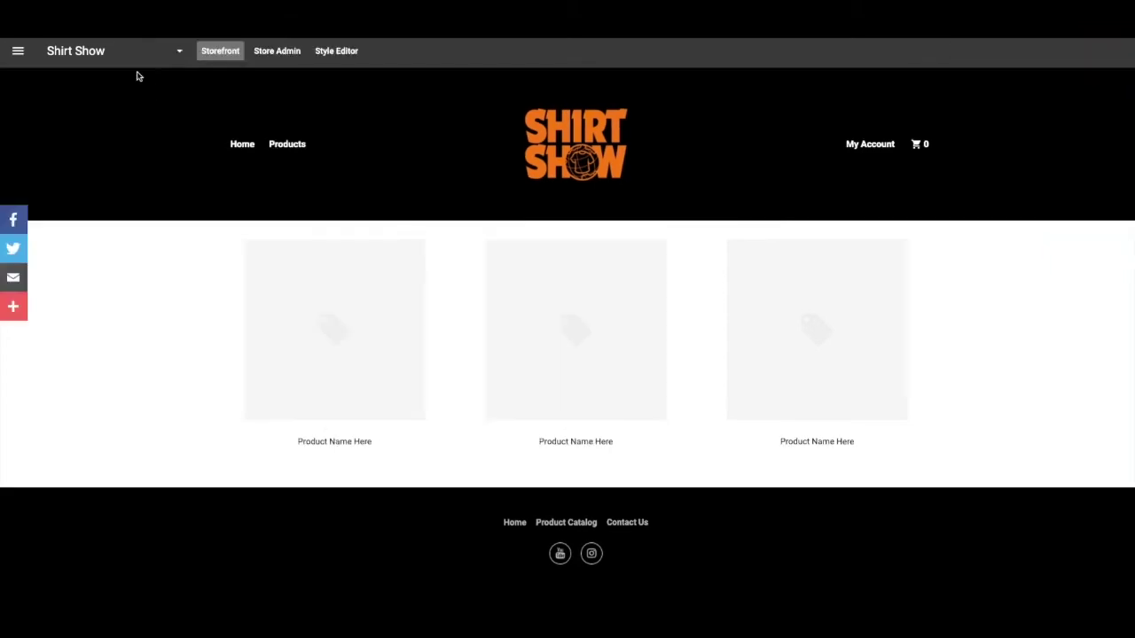
- Start creating a new product in the store admin from the Bella + Canvas Unisex Heather CVC T-Shirt
{"action": "left_click", "coordinate": [283, 52]}
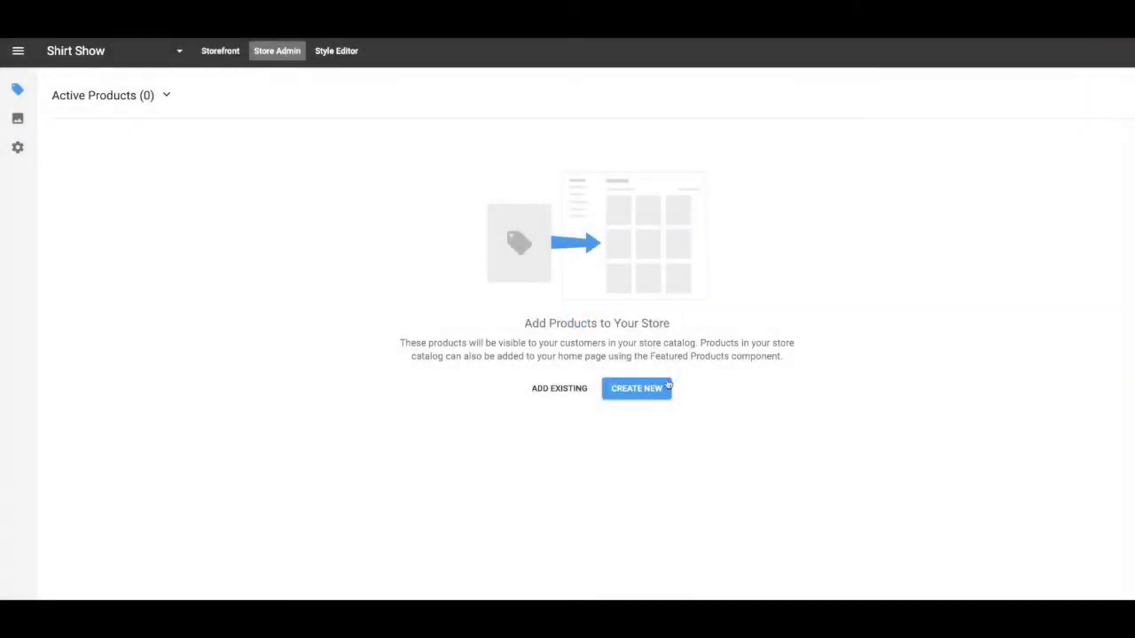
{"action": "left_click", "coordinate": [654, 390]}
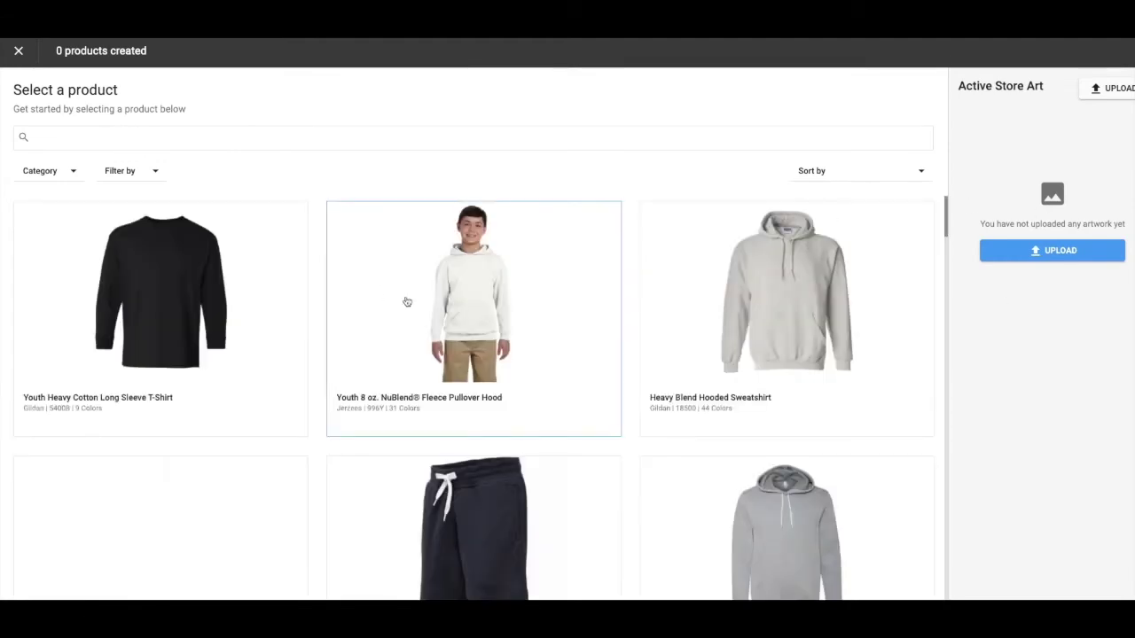
{"action": "scroll", "coordinate": [551, 331], "scroll_direction": "down", "scroll_amount": 9}
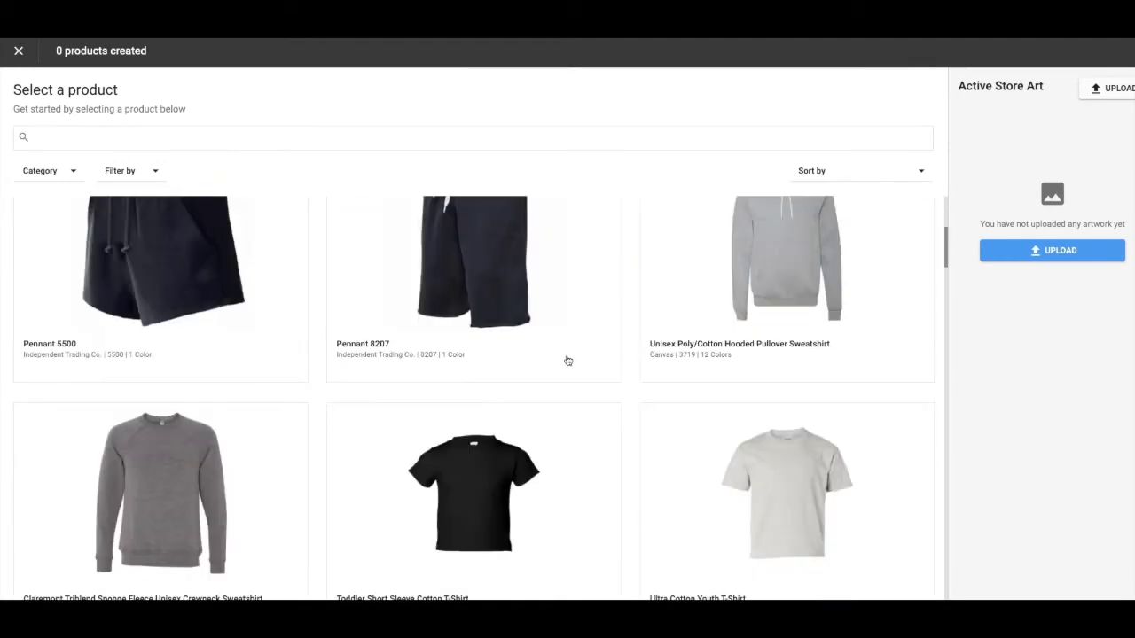
{"action": "scroll", "coordinate": [567, 360], "scroll_direction": "up", "scroll_amount": 6}
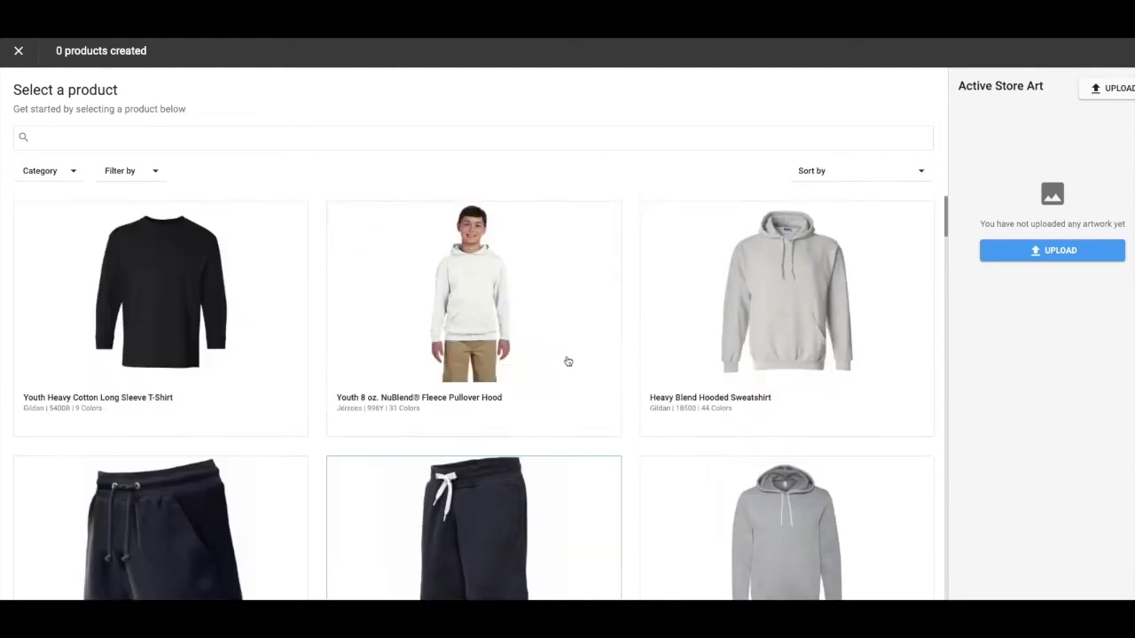
{"action": "scroll", "coordinate": [404, 310], "scroll_direction": "down", "scroll_amount": 13}
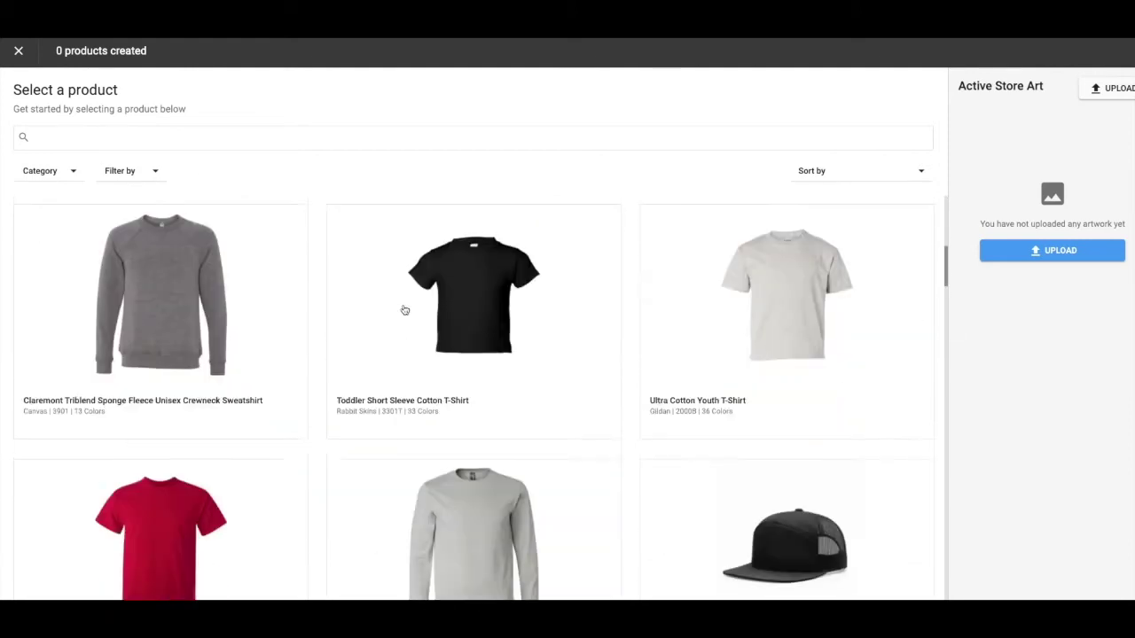
{"action": "scroll", "coordinate": [417, 304], "scroll_direction": "down", "scroll_amount": 4}
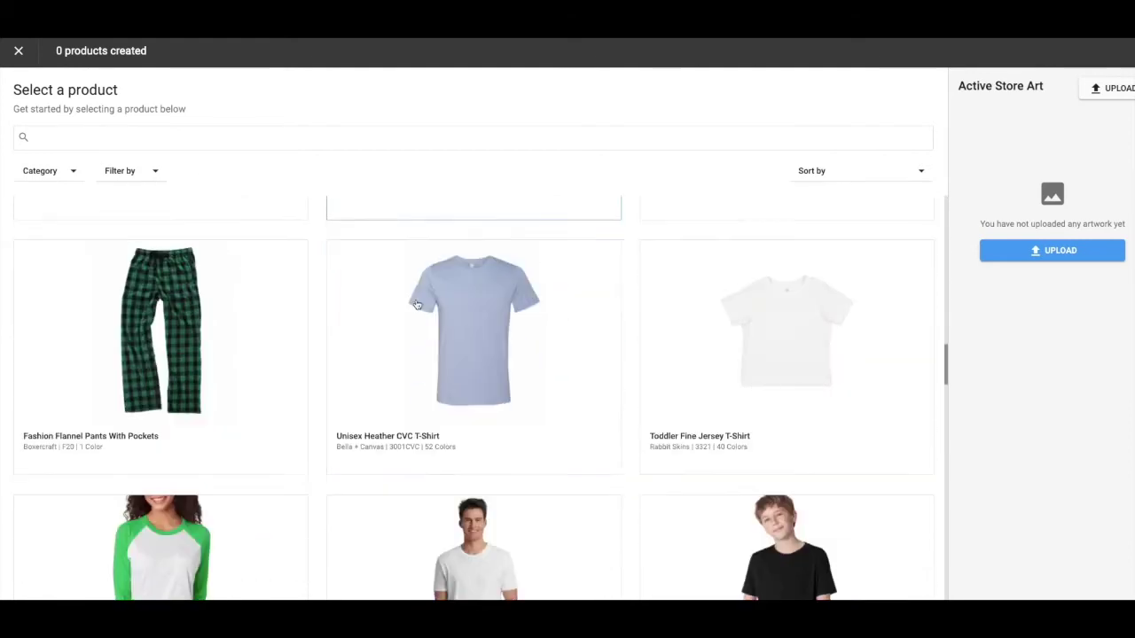
{"action": "left_click", "coordinate": [424, 341]}
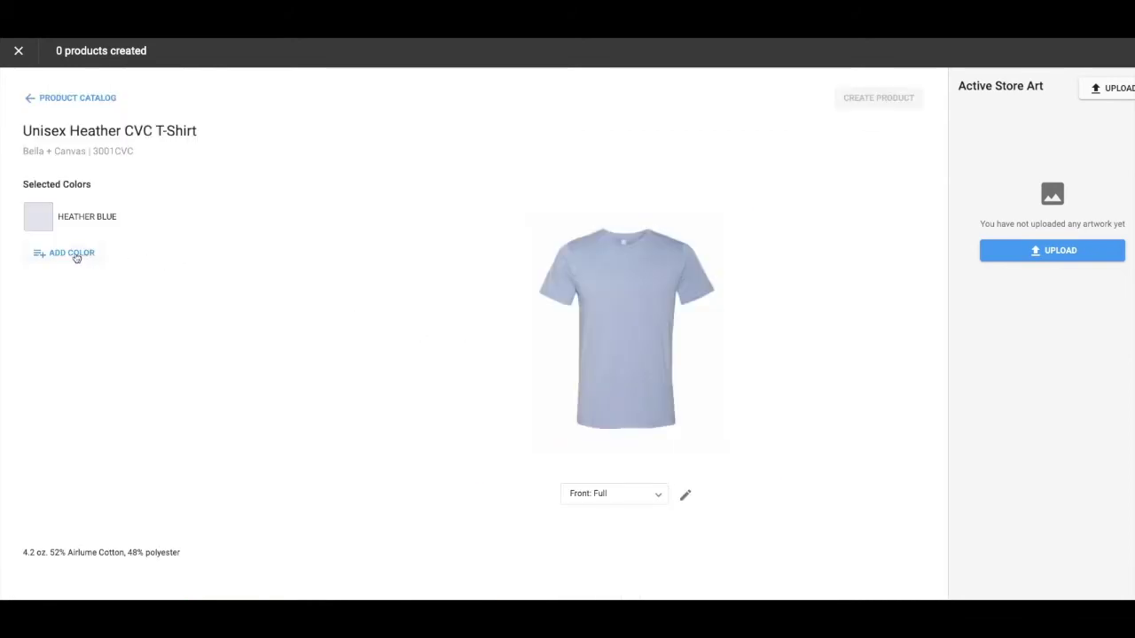
- Replace the T-shirt's Heather Blue color with Black Heather as its only selected color
{"action": "left_click", "coordinate": [76, 255]}
{"action": "left_click", "coordinate": [37, 305]}
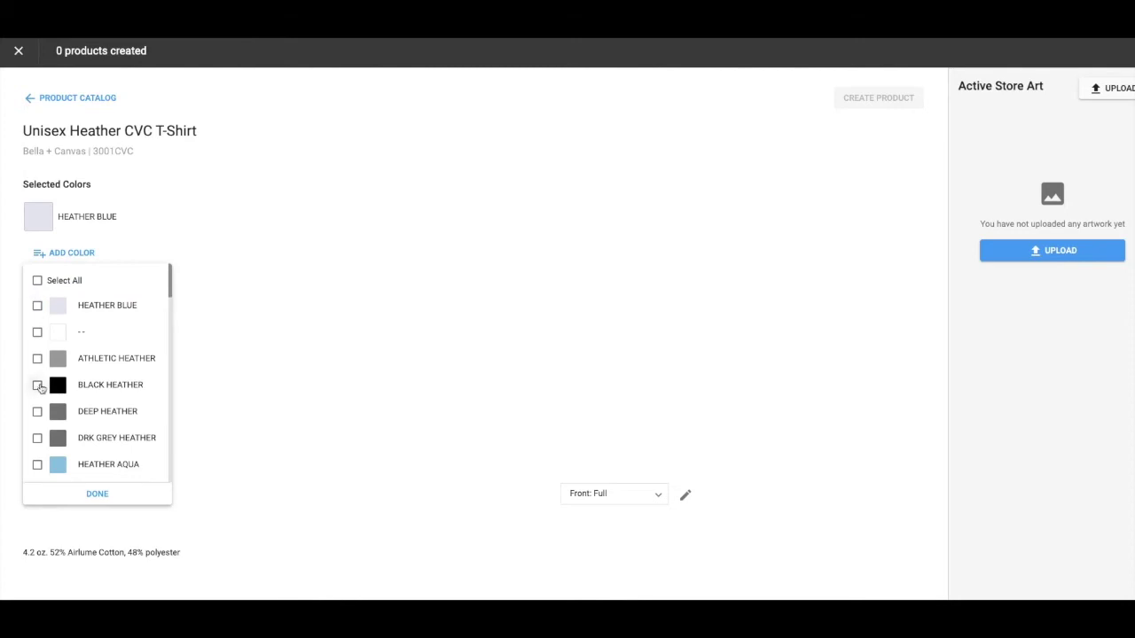
{"action": "left_click", "coordinate": [38, 386]}
{"action": "left_click", "coordinate": [115, 498]}
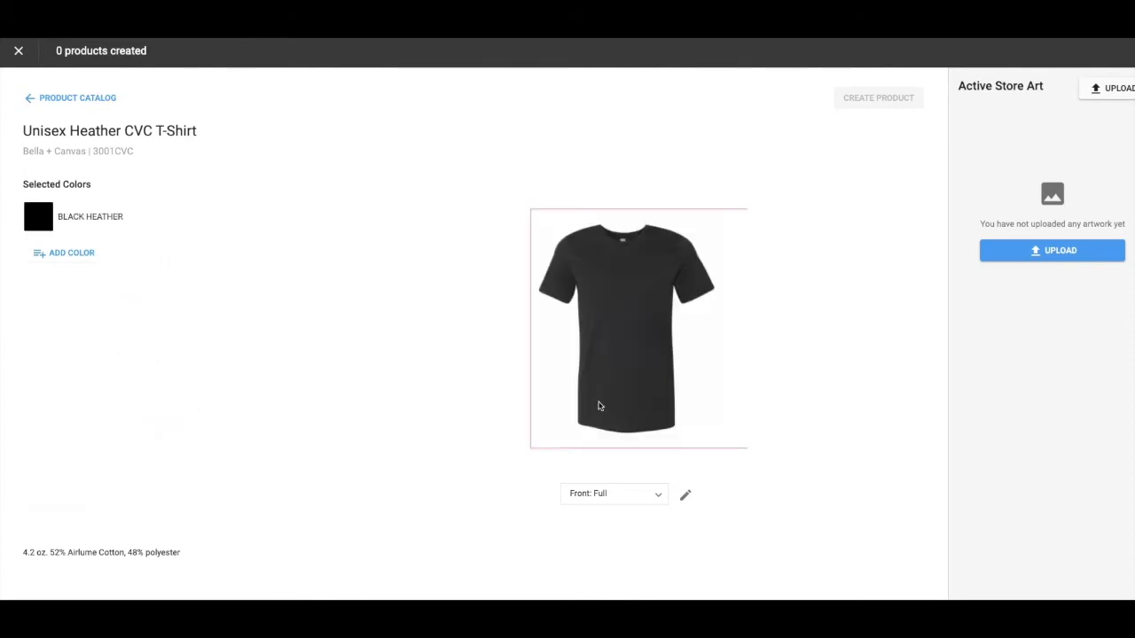
- Upload "Vintage Shirt Show.png" from the Desktop as a print file for the store art
{"action": "left_click", "coordinate": [1070, 251]}
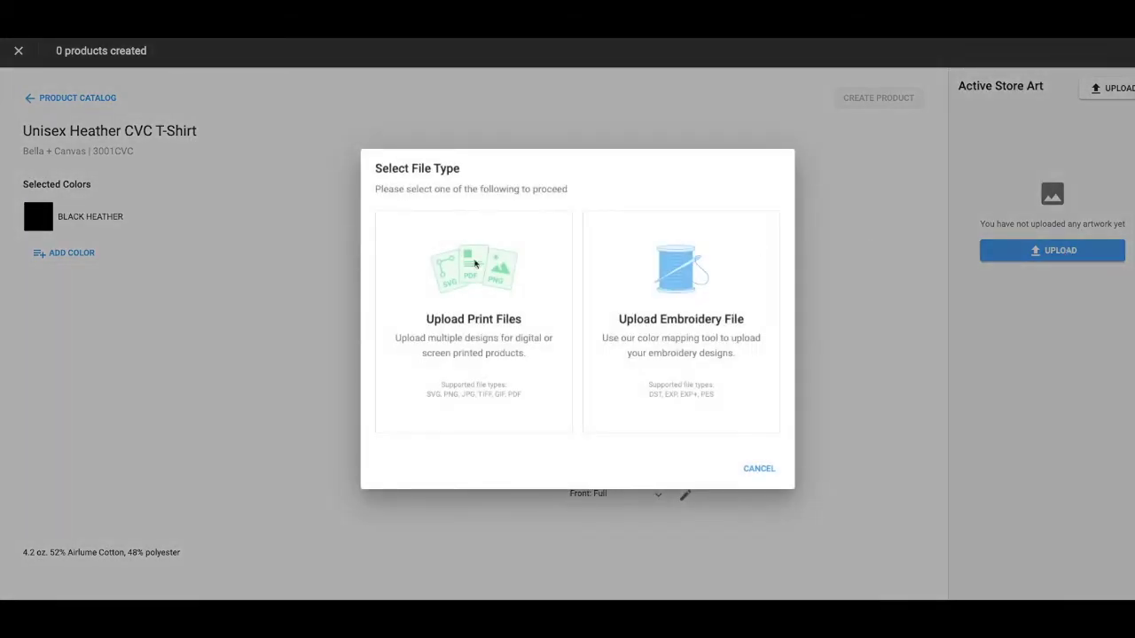
{"action": "left_click", "coordinate": [475, 263]}
{"action": "left_click", "coordinate": [565, 410]}
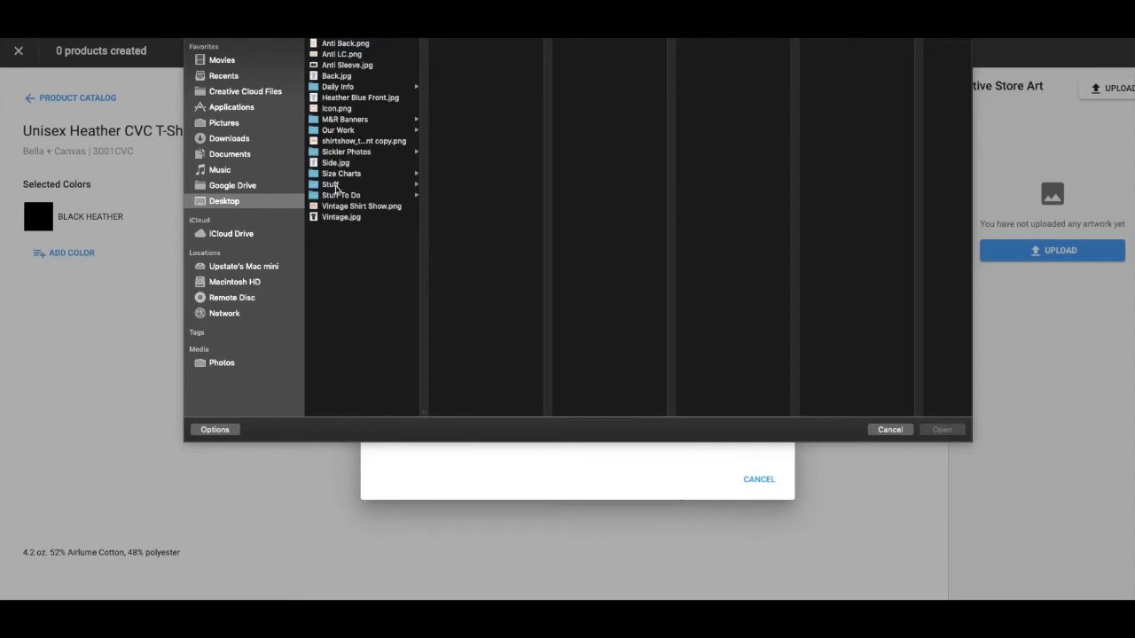
{"action": "left_click", "coordinate": [345, 206]}
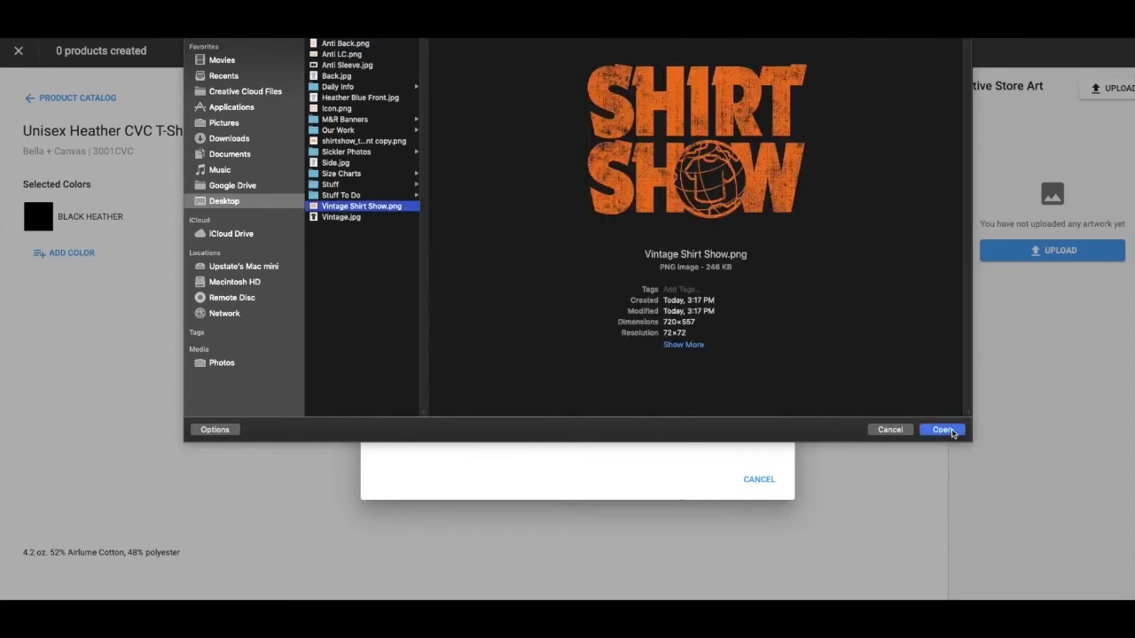
{"action": "left_click", "coordinate": [942, 429]}
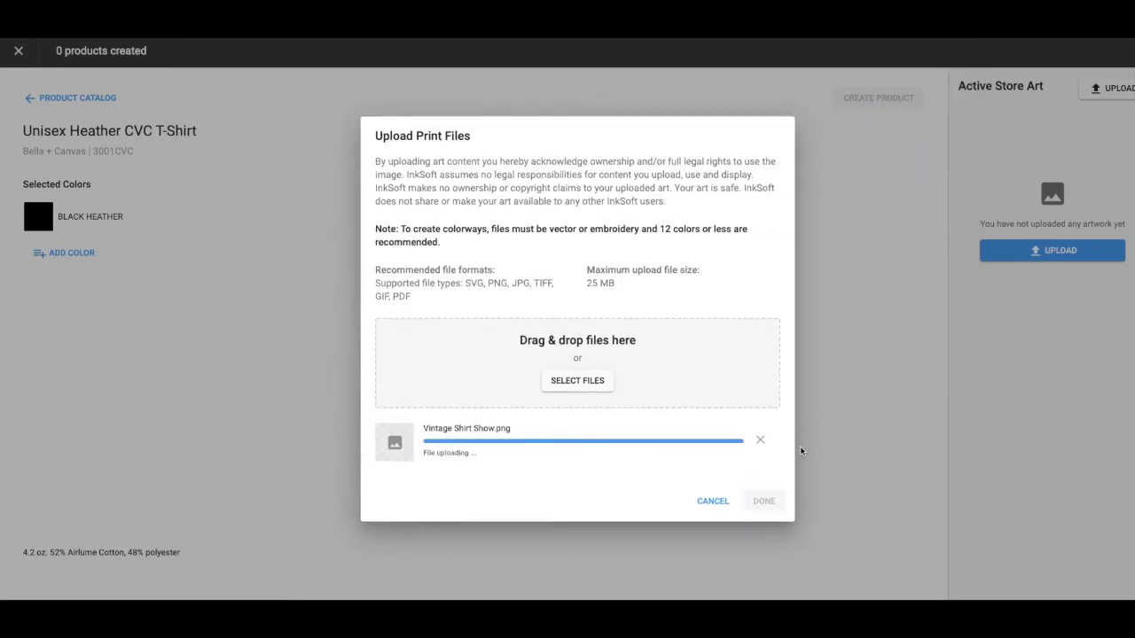
{"action": "left_click", "coordinate": [764, 500]}
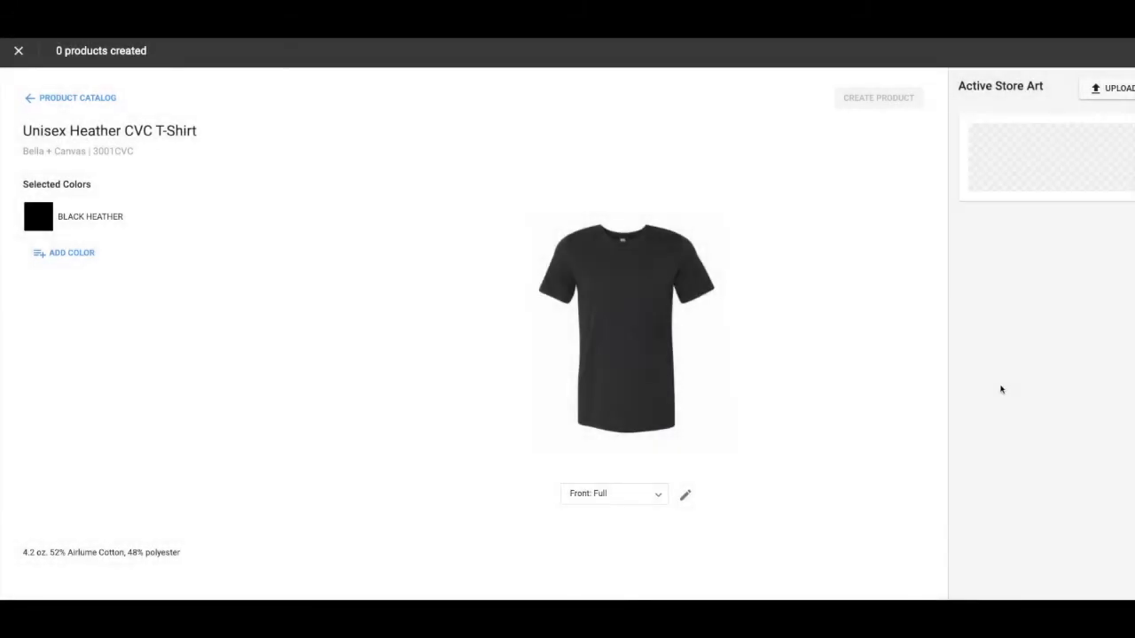
- Place the Vintage Shirt Show art on the T-shirt front, shrink and center it on the upper chest, and create the product
{"action": "left_click", "coordinate": [1052, 165]}
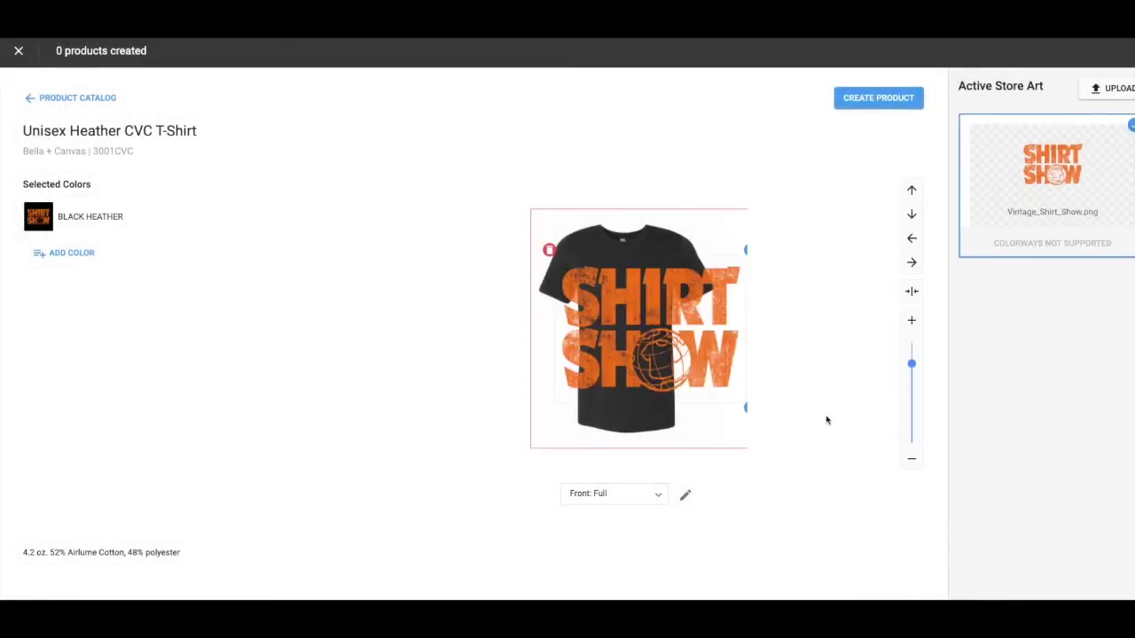
{"action": "left_click_drag", "start_coordinate": [912, 363], "coordinate": [912, 415]}
{"action": "left_click_drag", "start_coordinate": [654, 329], "coordinate": [627, 290]}
{"action": "left_click_drag", "start_coordinate": [911, 415], "coordinate": [911, 418]}
{"action": "left_click_drag", "start_coordinate": [625, 285], "coordinate": [629, 280]}
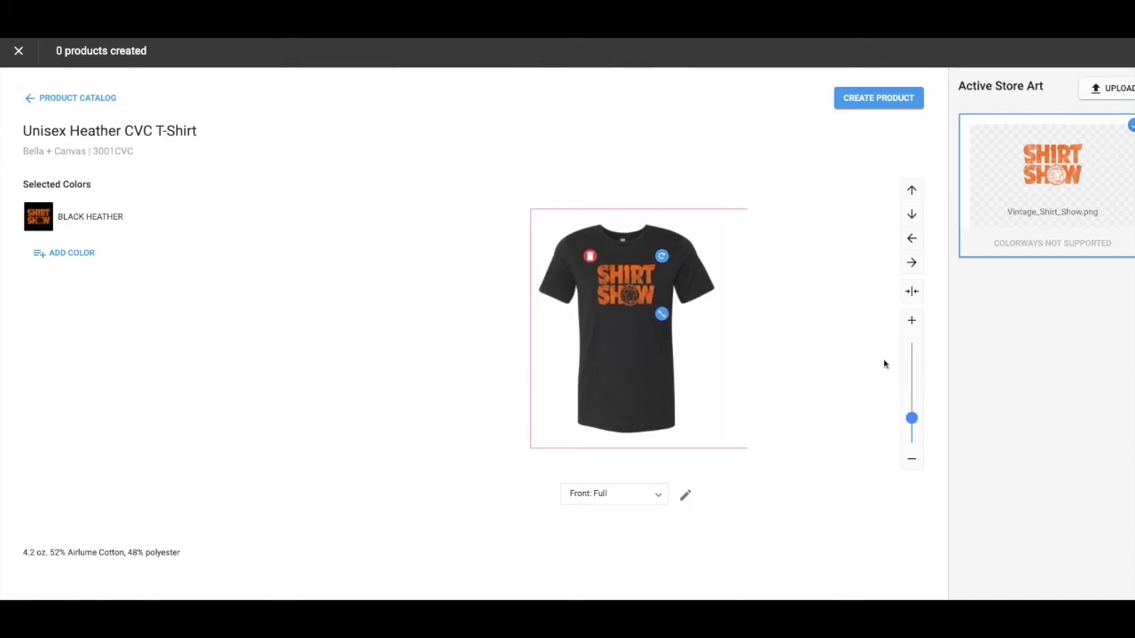
{"action": "left_click", "coordinate": [884, 100]}
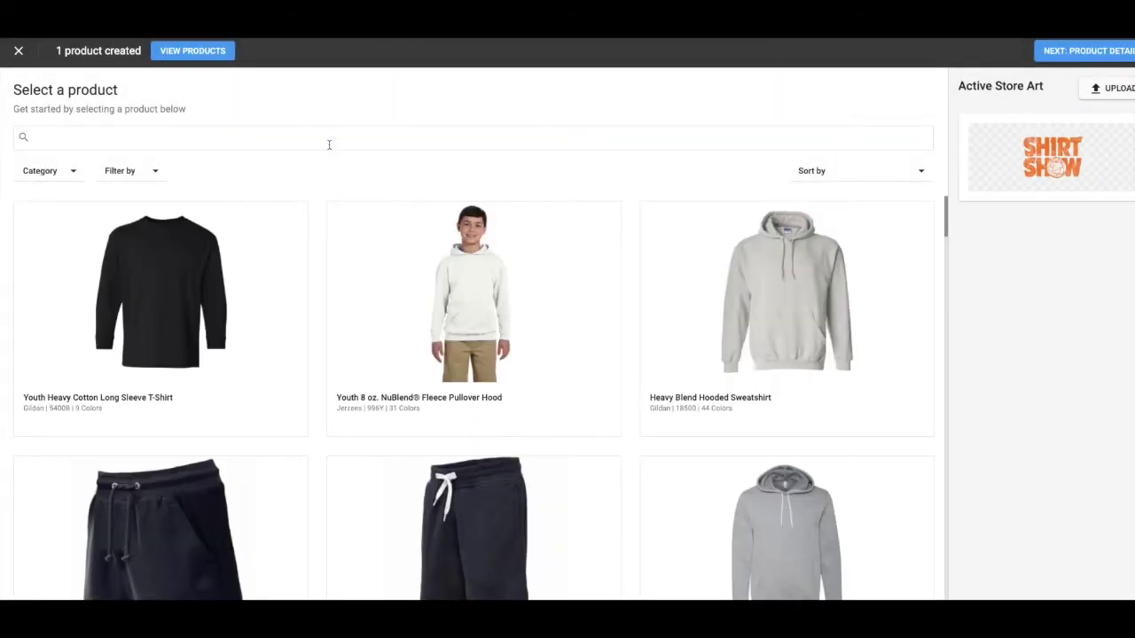
- Choose the Canvas Filmore Long Sleeve Crewneck T-Shirt for another product and make Black its only selected color
{"action": "scroll", "coordinate": [356, 228], "scroll_direction": "down", "scroll_amount": 8}
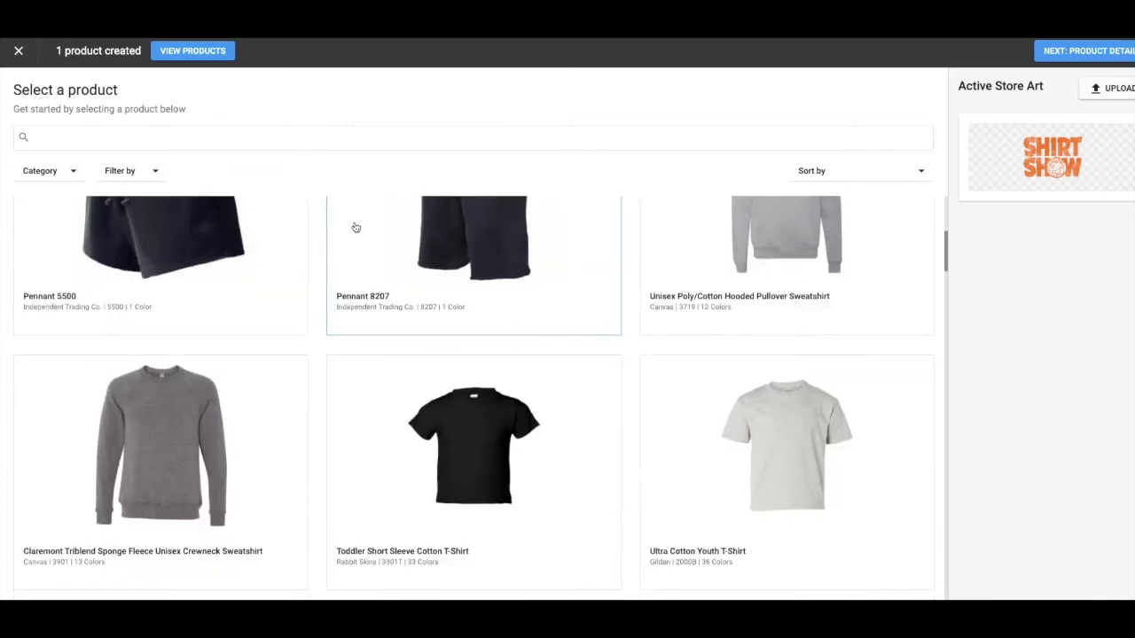
{"action": "left_click", "coordinate": [466, 390]}
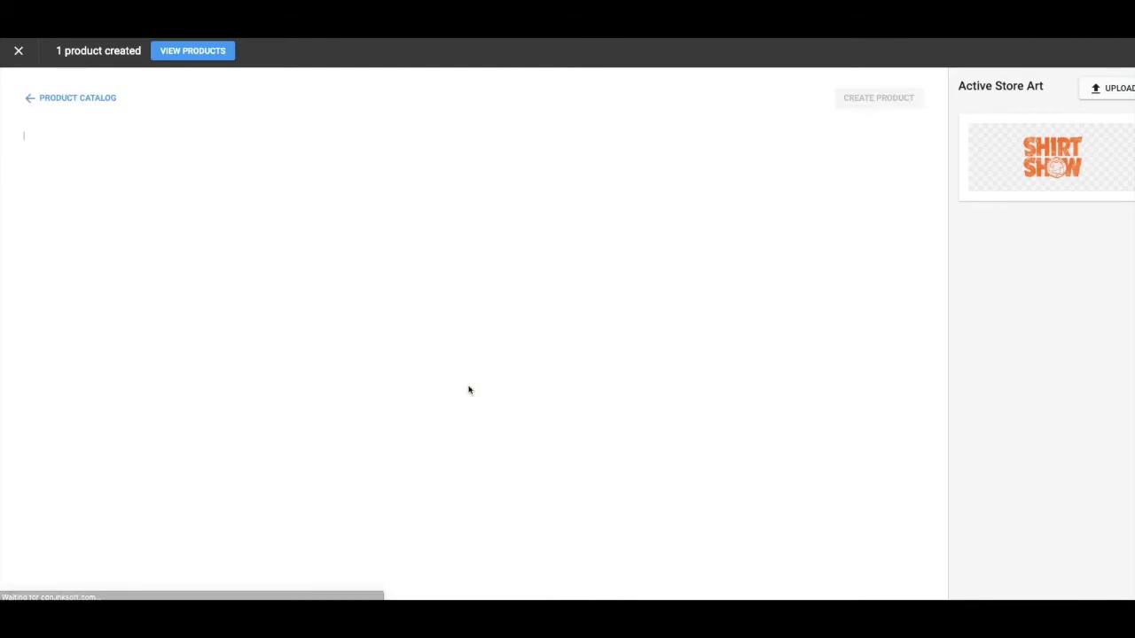
{"action": "left_click", "coordinate": [72, 253]}
{"action": "left_click", "coordinate": [37, 332]}
{"action": "left_click", "coordinate": [38, 306]}
{"action": "left_click", "coordinate": [96, 492]}
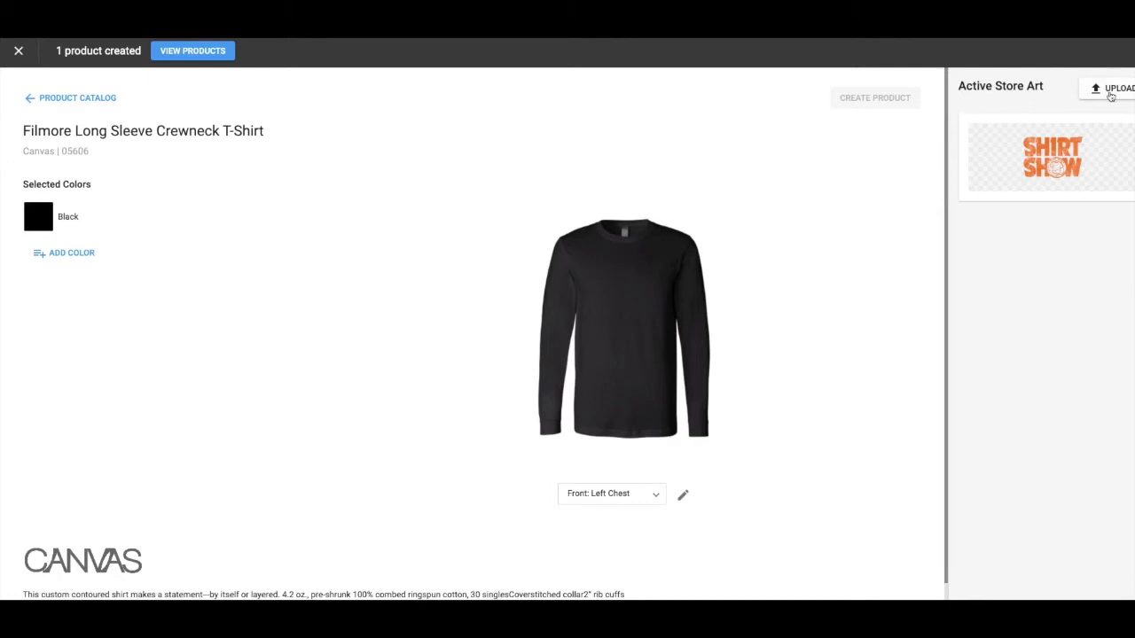
- Upload "Anti LC.png" from the Desktop as a print file for the store art
{"action": "left_click", "coordinate": [1109, 94]}
{"action": "left_click", "coordinate": [492, 274]}
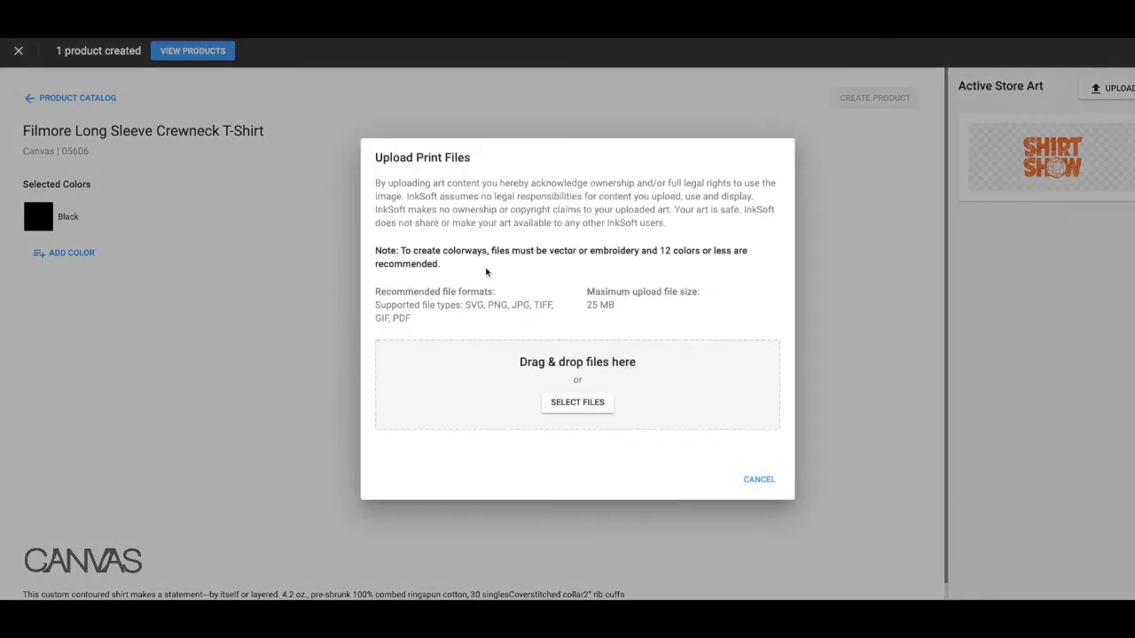
{"action": "left_click", "coordinate": [576, 401]}
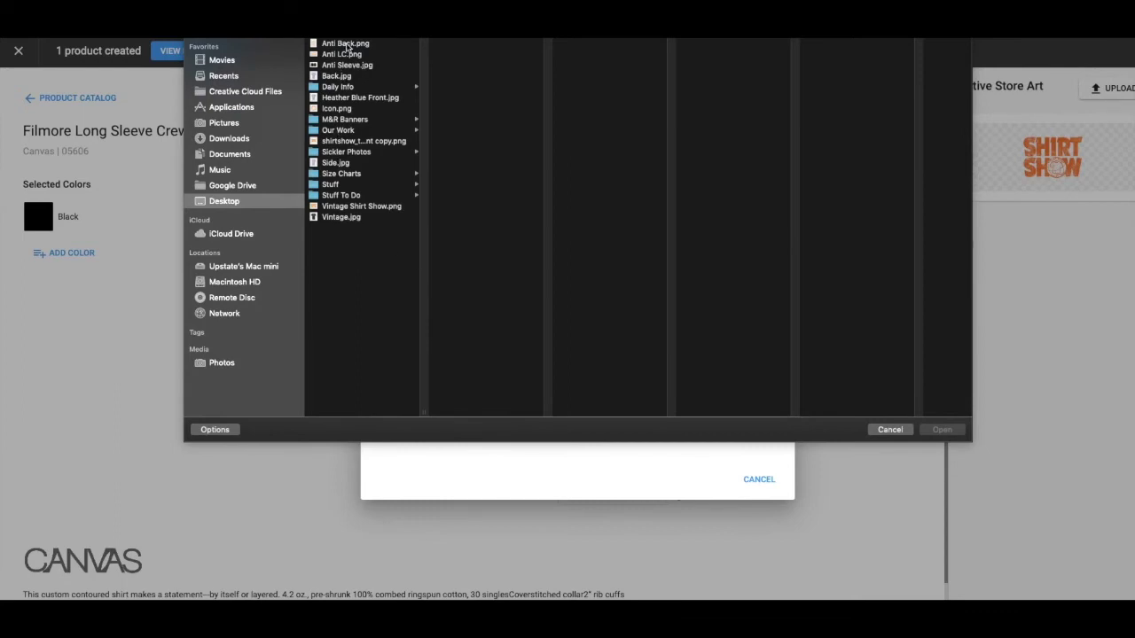
{"action": "left_click", "coordinate": [342, 54]}
{"action": "left_click", "coordinate": [941, 430]}
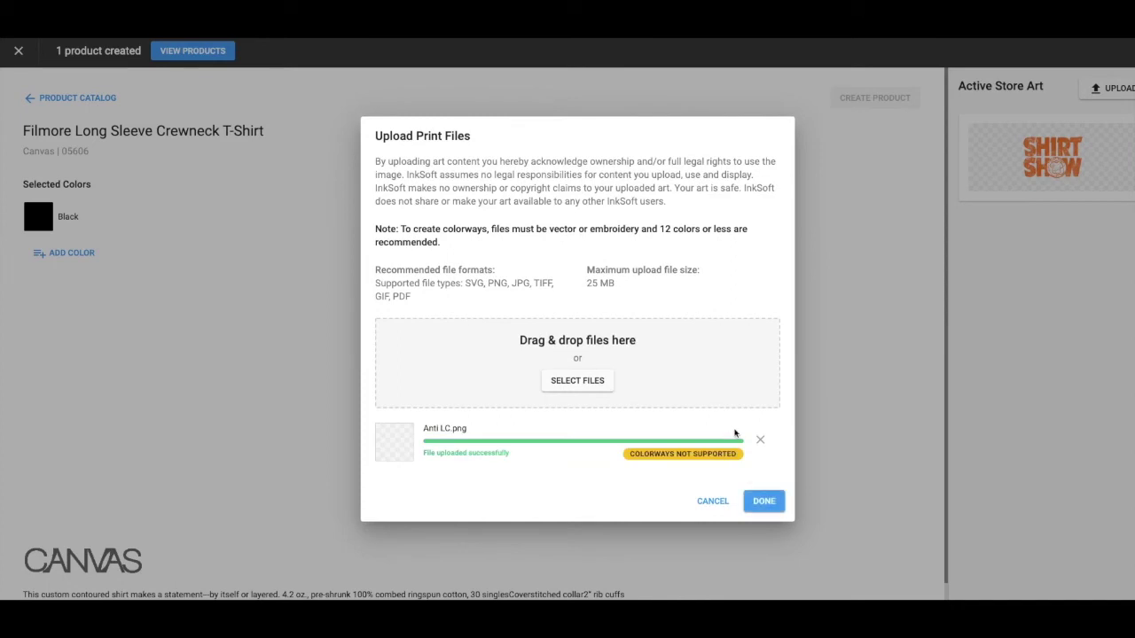
{"action": "left_click", "coordinate": [763, 501]}
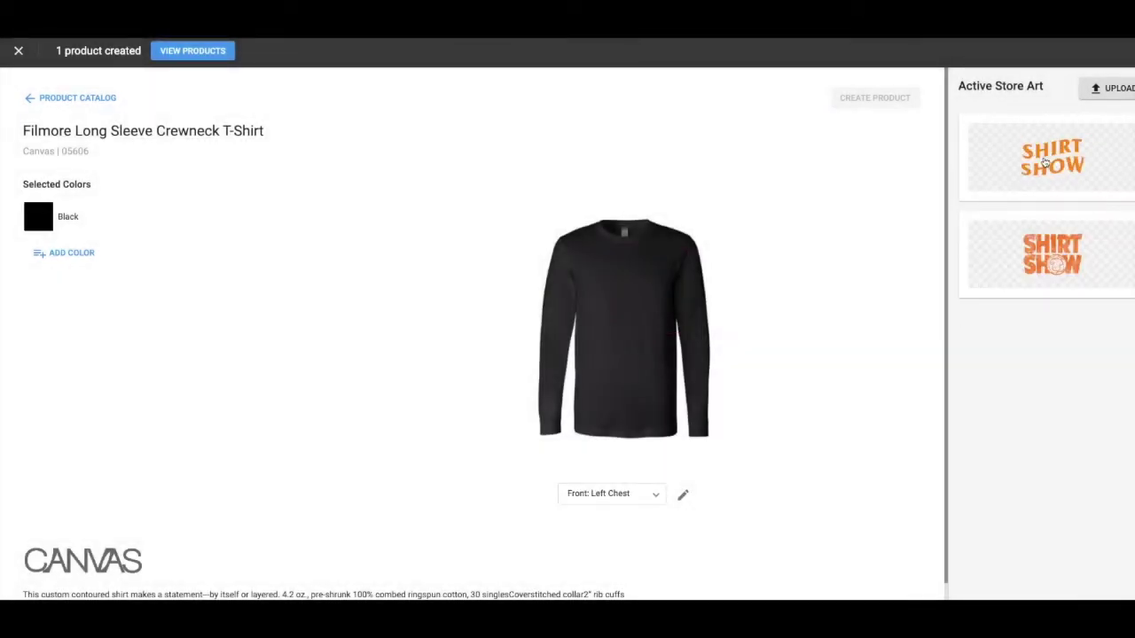
- Place the Anti LC art on the long sleeve's Front: Left Chest location, shrink it, and fine-tune its position on the upper left chest
{"action": "left_click", "coordinate": [1048, 165]}
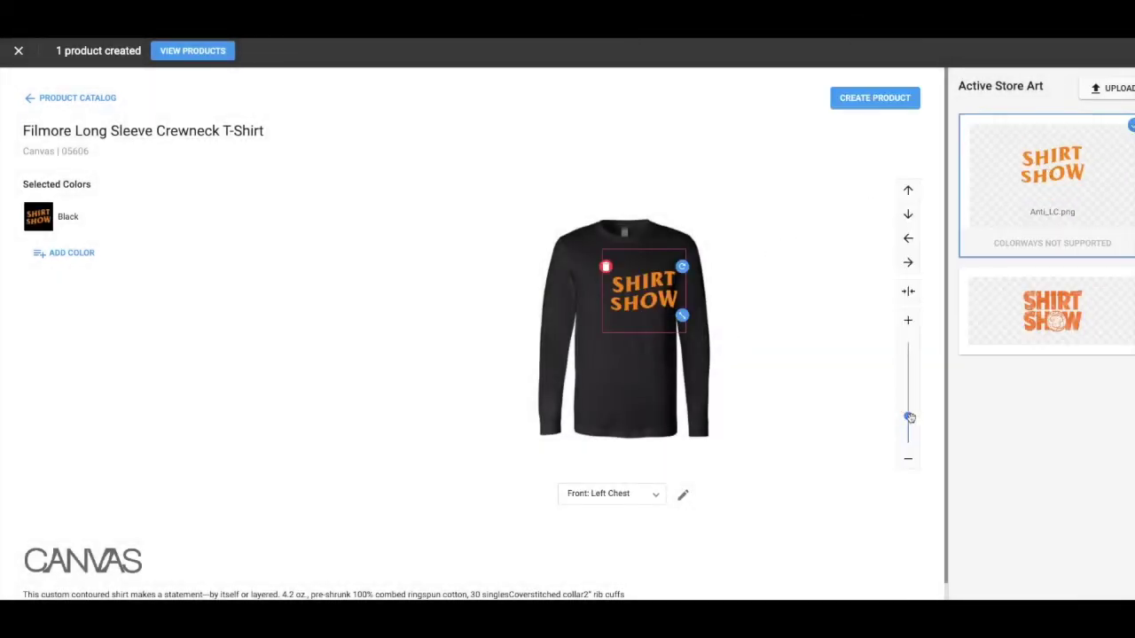
{"action": "left_click_drag", "start_coordinate": [908, 416], "coordinate": [909, 433]}
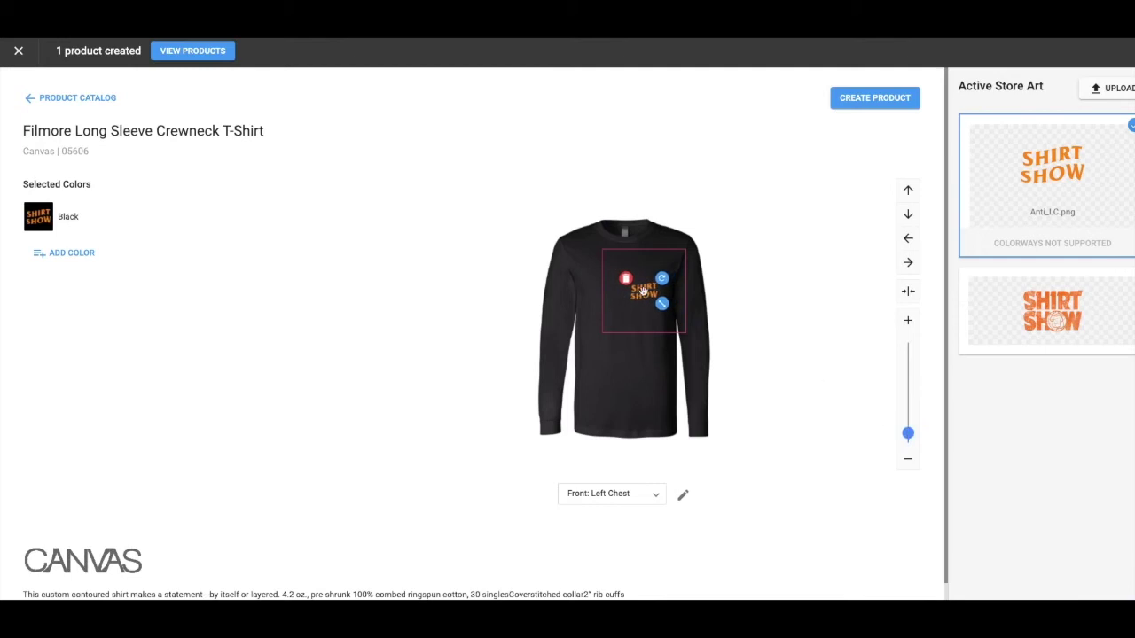
{"action": "left_click_drag", "start_coordinate": [644, 291], "coordinate": [648, 271]}
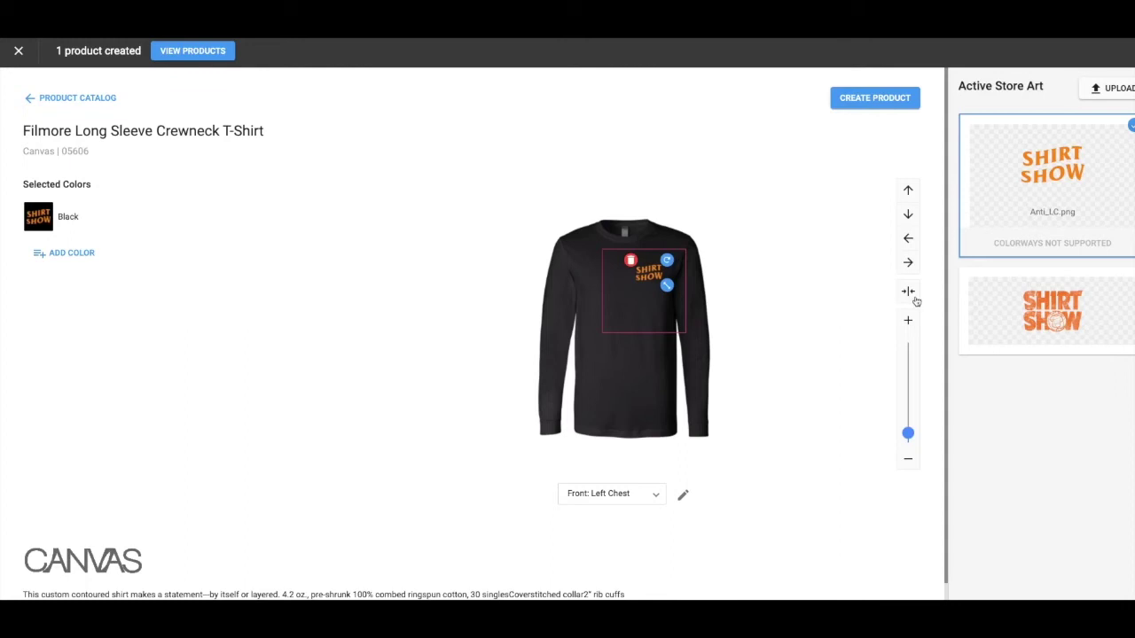
{"action": "left_click", "coordinate": [928, 303]}
{"action": "mouse_move", "coordinate": [760, 309]}
{"action": "left_click", "coordinate": [909, 193]}
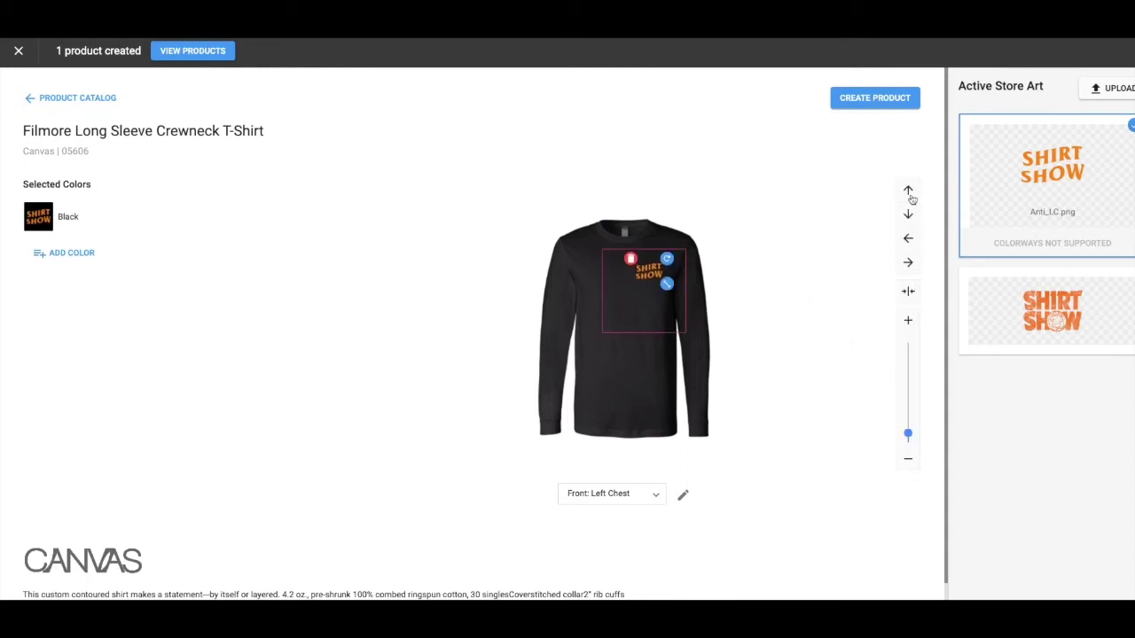
{"action": "left_click", "coordinate": [908, 242]}
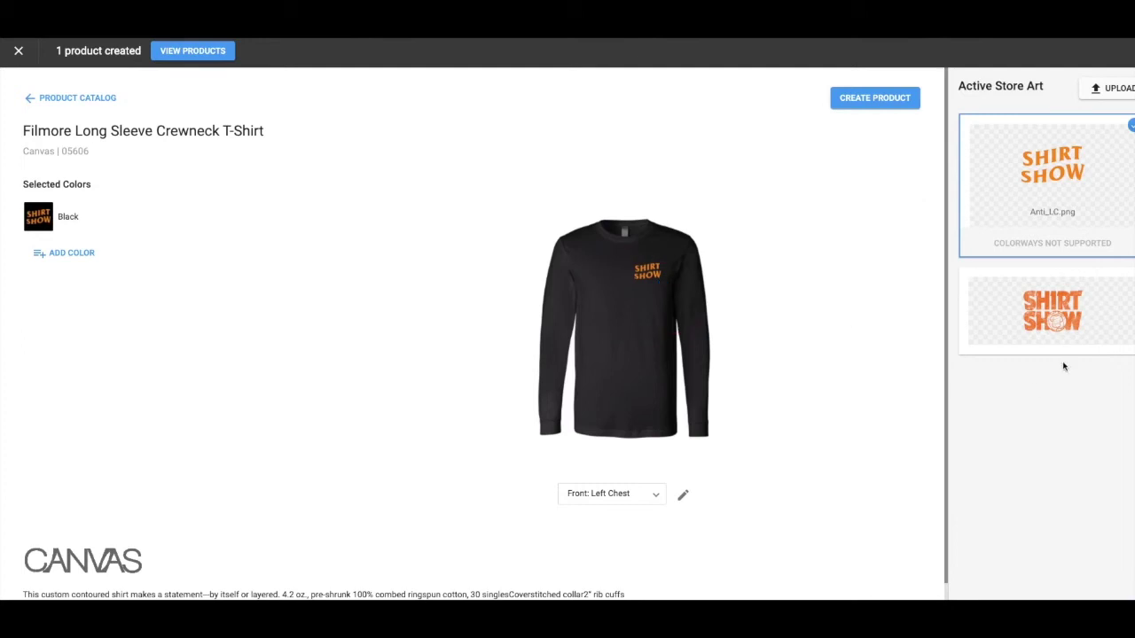
- Switch the long sleeve to the Back: Full location and upload "Anti Back.png" from the Desktop as a print file
{"action": "left_click", "coordinate": [610, 498]}
{"action": "left_click", "coordinate": [576, 575]}
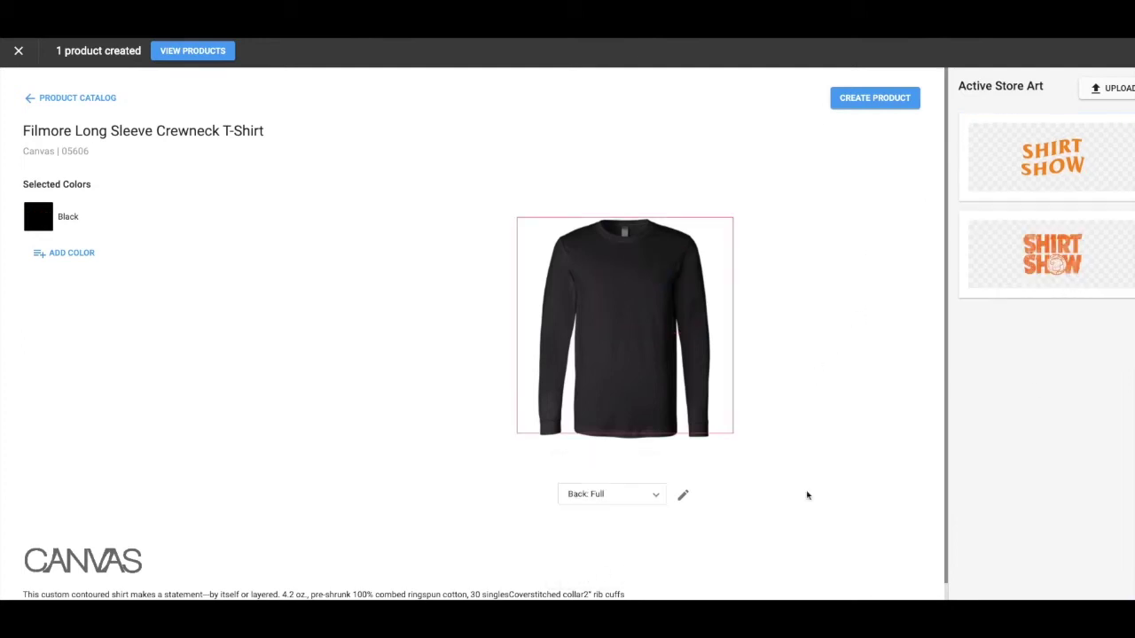
{"action": "left_click", "coordinate": [1108, 89]}
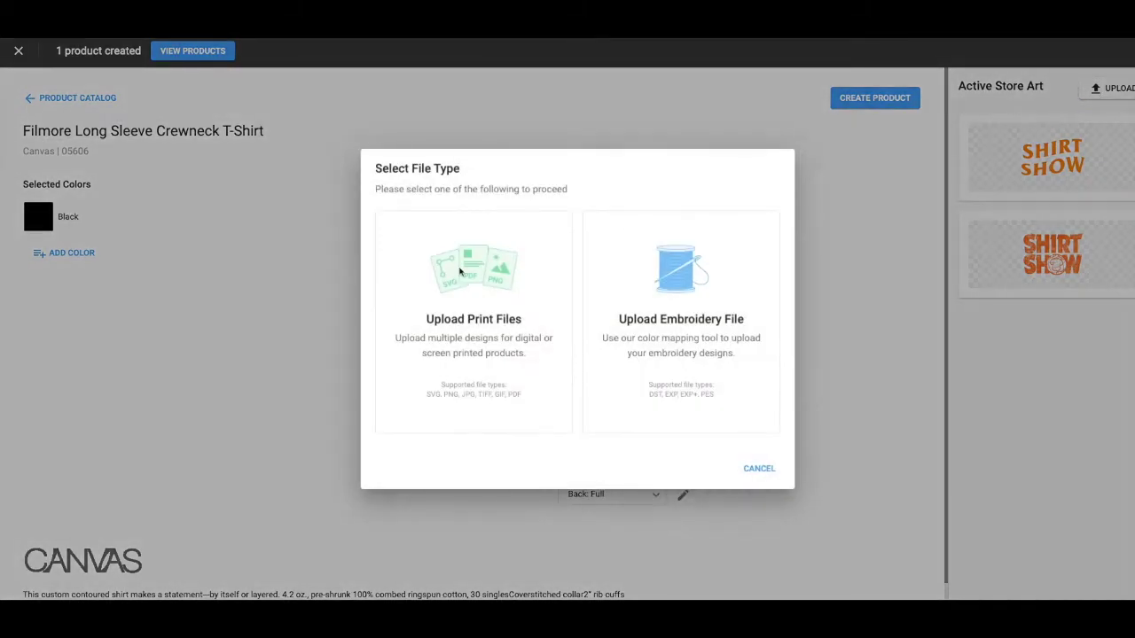
{"action": "left_click", "coordinate": [514, 284]}
{"action": "left_click", "coordinate": [572, 403]}
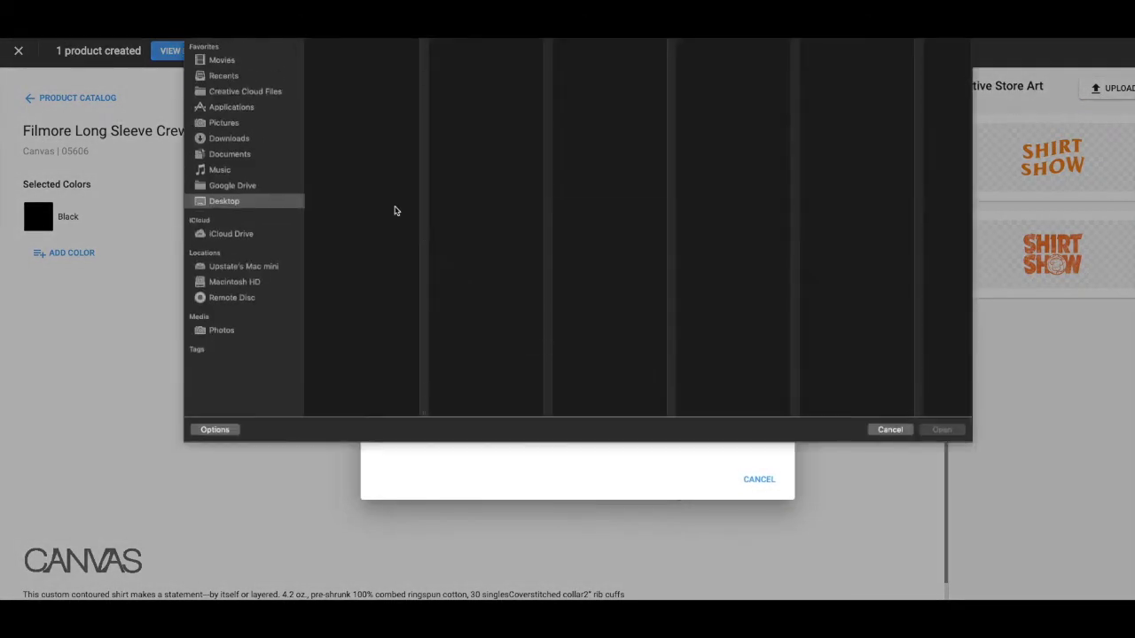
{"action": "left_click", "coordinate": [341, 44]}
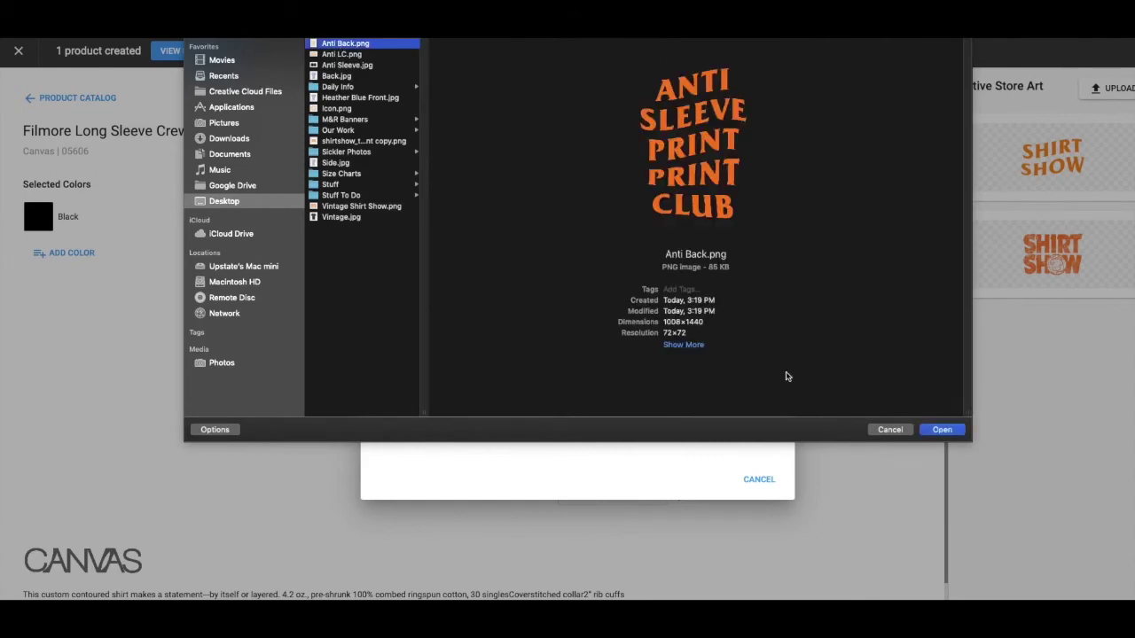
{"action": "left_click", "coordinate": [942, 430]}
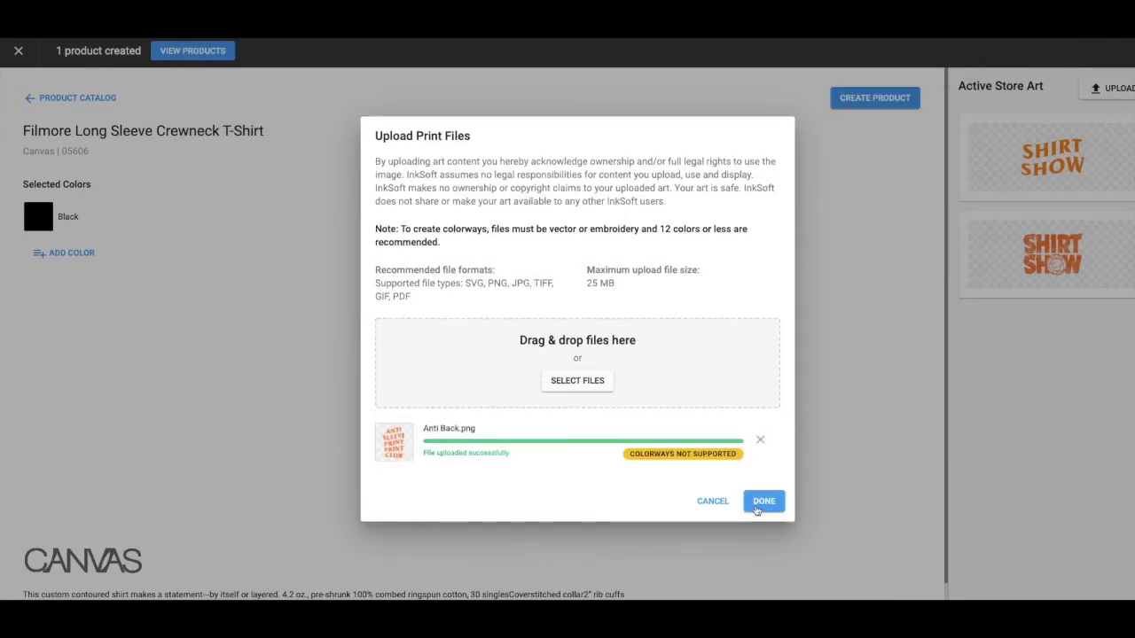
{"action": "left_click", "coordinate": [764, 501]}
- Place the Anti Back art on the full back, shrink it and move it up between the shoulders, and create the product
{"action": "left_click", "coordinate": [1057, 158]}
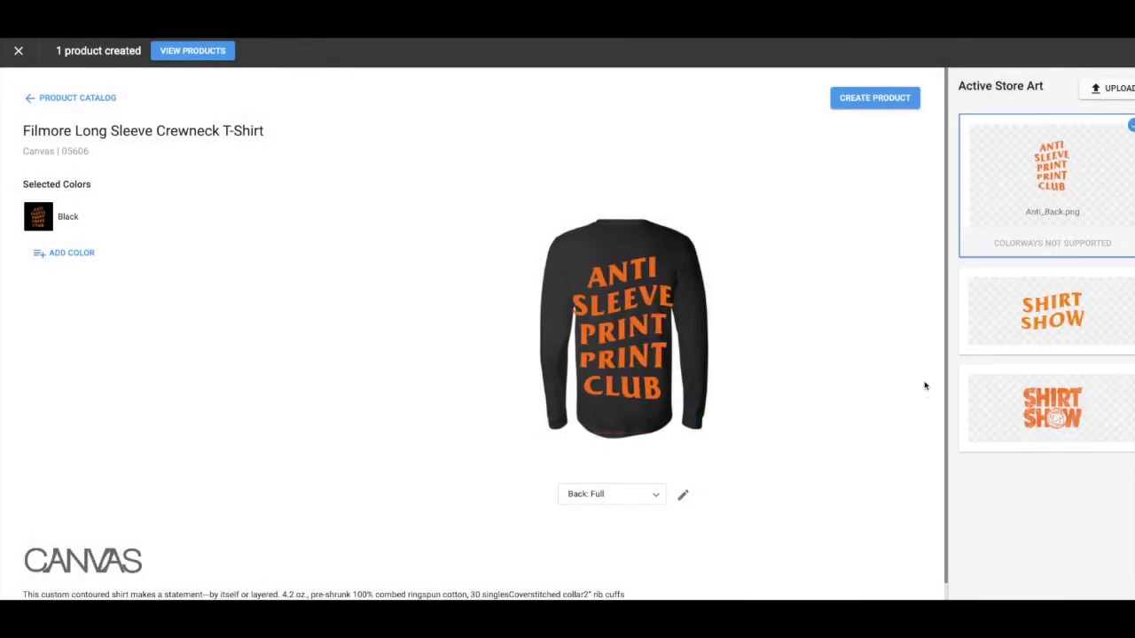
{"action": "mouse_move", "coordinate": [908, 371]}
{"action": "left_click_drag", "start_coordinate": [908, 371], "coordinate": [908, 394]}
{"action": "left_click_drag", "start_coordinate": [624, 327], "coordinate": [624, 287]}
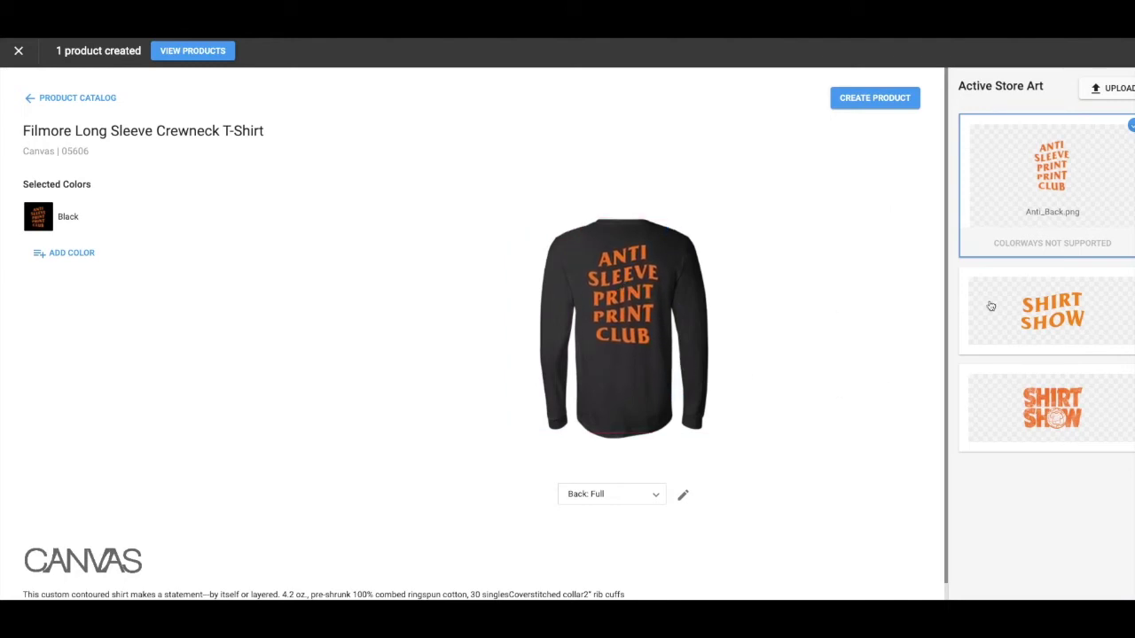
{"action": "left_click", "coordinate": [857, 99]}
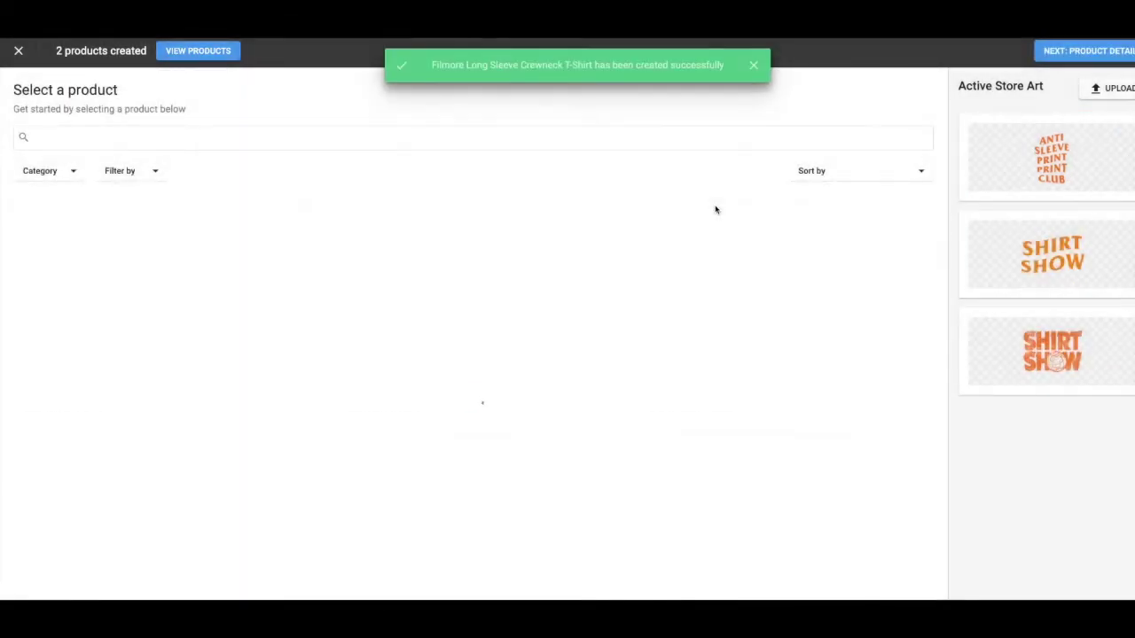
- In the product details, rename the T-shirt "Vintage Shirt Show" and the long sleeve "Anti Sleeve Print Print Club"
{"action": "left_click", "coordinate": [1075, 53]}
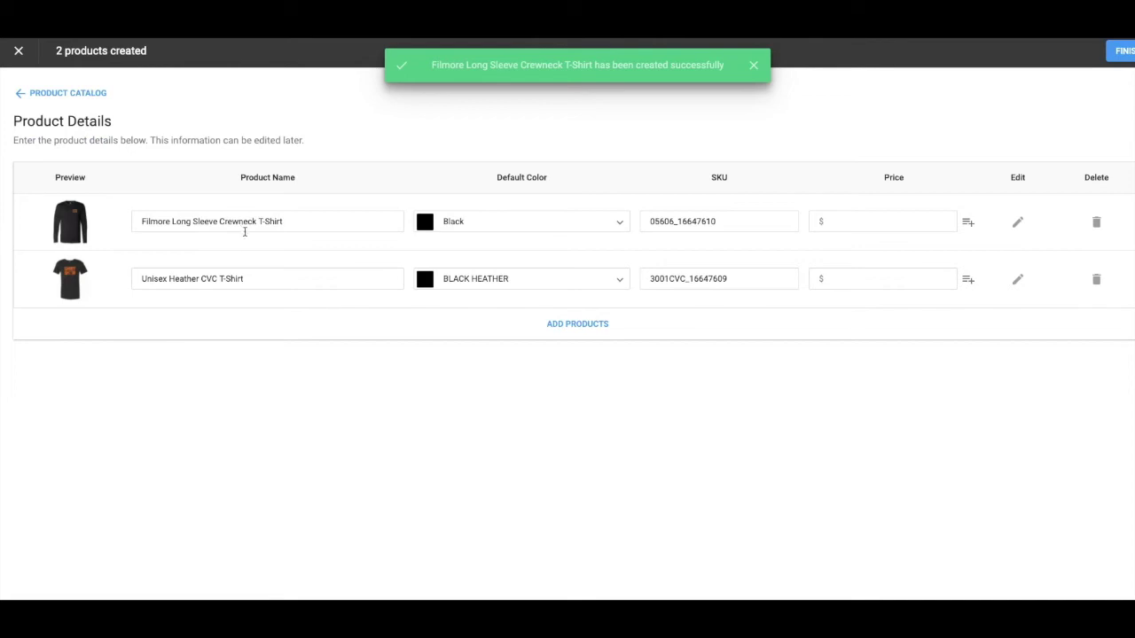
{"action": "left_click_drag", "start_coordinate": [251, 281], "coordinate": [125, 281]}
{"action": "key", "text": "BackSpace"}
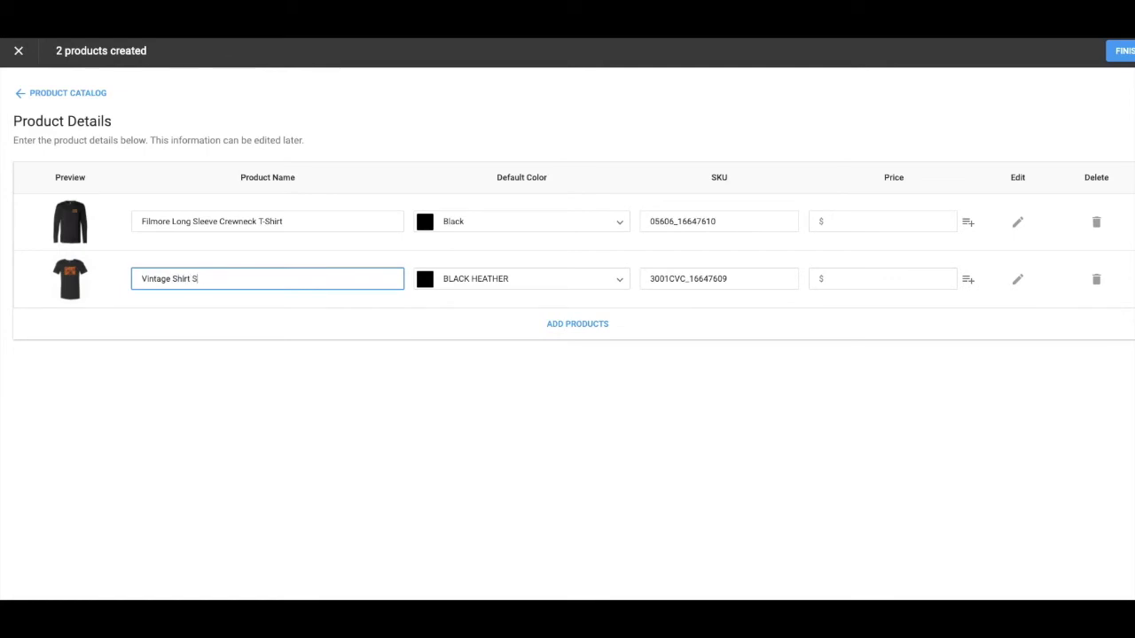
{"action": "left_click_drag", "start_coordinate": [300, 222], "coordinate": [104, 222]}
{"action": "key", "text": "BackSpace"}
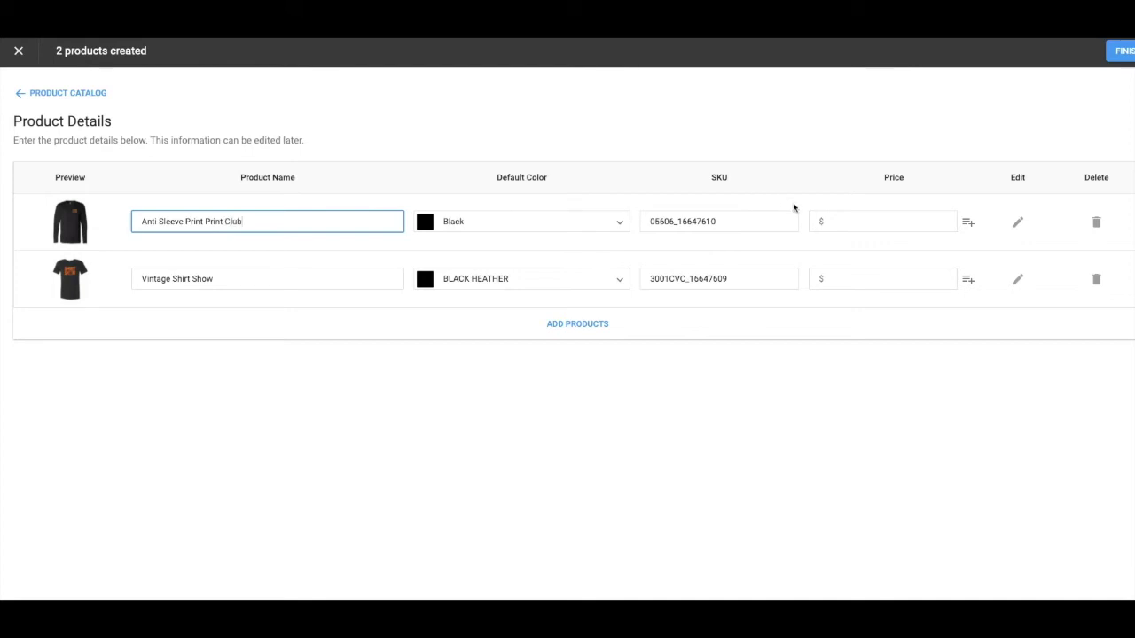
- Price Anti Sleeve Print Print Club at $20.00 and Vintage Shirt Show at $15.00, and finish creating the products
{"action": "left_click", "coordinate": [833, 221]}
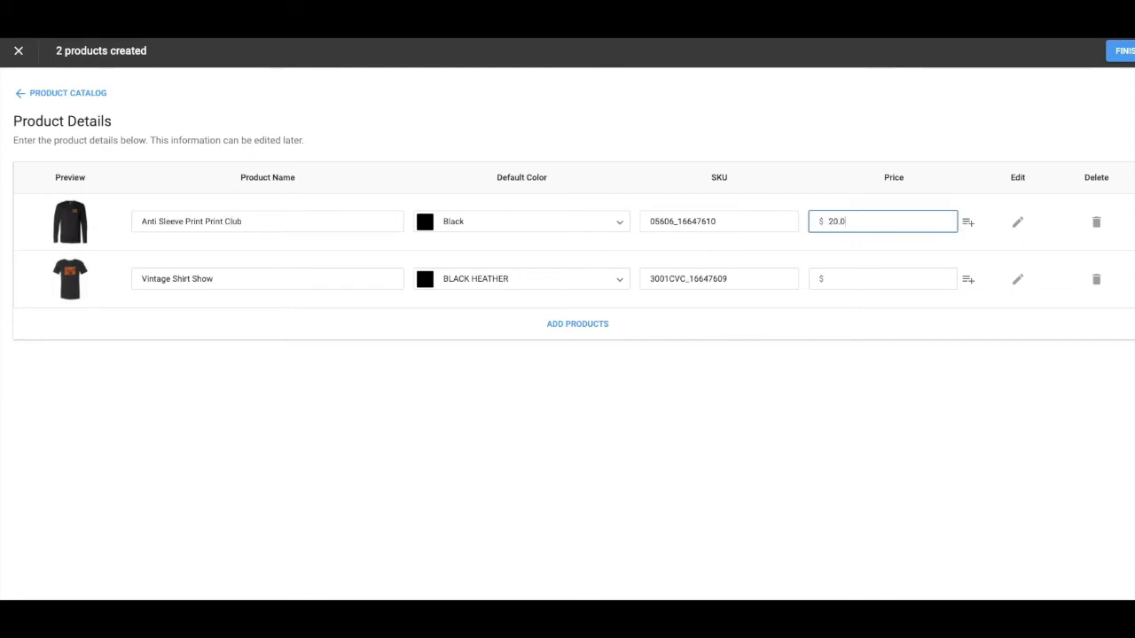
{"action": "left_click", "coordinate": [850, 279]}
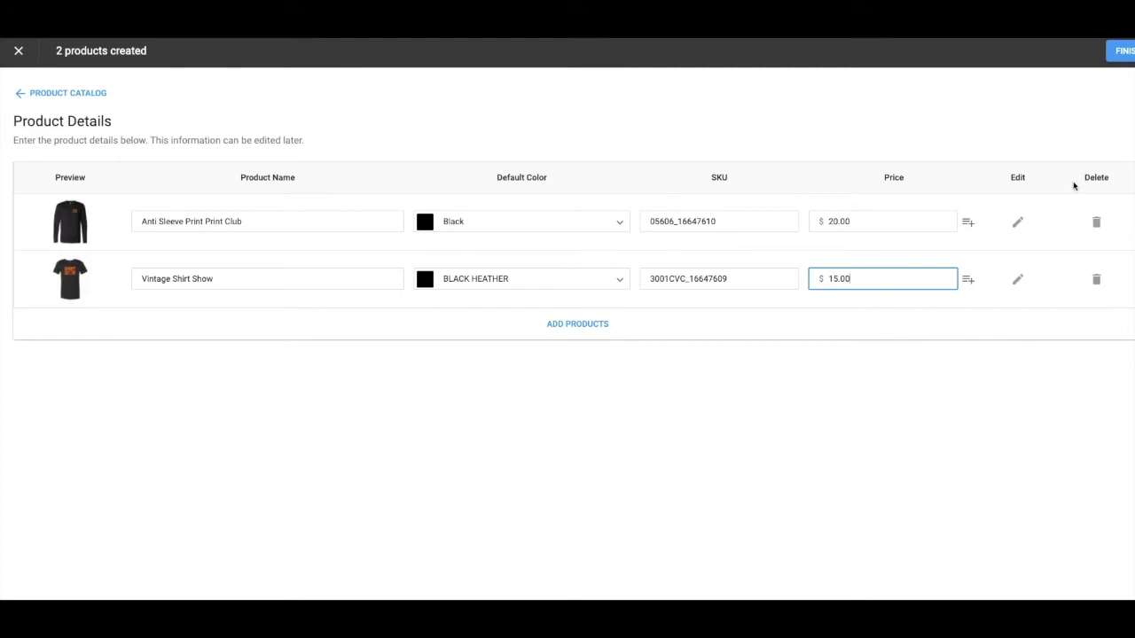
{"action": "left_click", "coordinate": [1122, 54]}
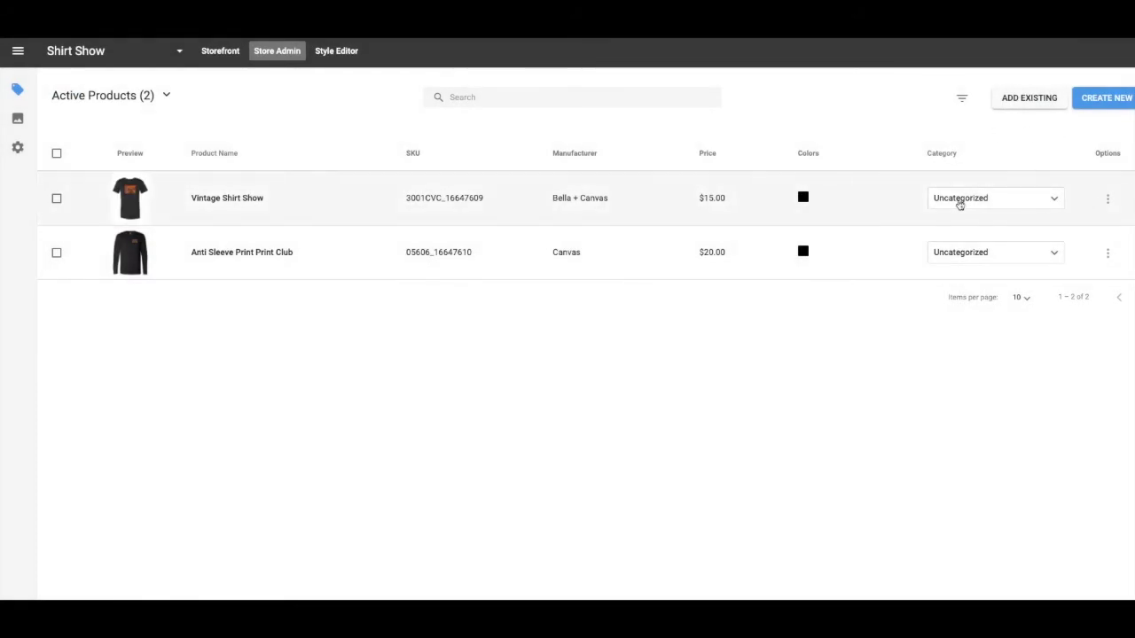
- Assign both Vintage Shirt Show and Anti Sleeve Print Print Club to the T-Shirts category
{"action": "left_click", "coordinate": [958, 203]}
{"action": "scroll", "coordinate": [980, 288], "scroll_direction": "down", "scroll_amount": 1}
{"action": "scroll", "coordinate": [984, 290], "scroll_direction": "down", "scroll_amount": 5}
{"action": "left_click", "coordinate": [941, 326]}
{"action": "left_click", "coordinate": [1032, 429]}
{"action": "left_click", "coordinate": [983, 255]}
{"action": "scroll", "coordinate": [980, 345], "scroll_direction": "down", "scroll_amount": 6}
{"action": "left_click", "coordinate": [942, 382]}
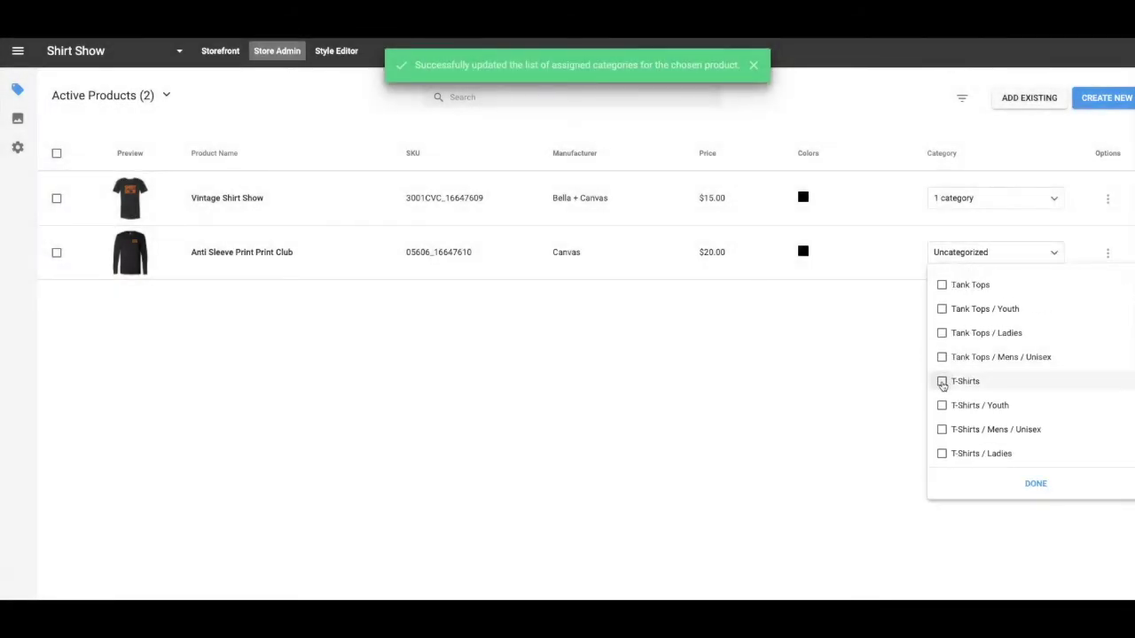
{"action": "left_click", "coordinate": [1034, 483]}
- Open the Vintage Shirt Show product for editing and disable its Back, Right Side and Left Side product images
{"action": "left_click", "coordinate": [1107, 201]}
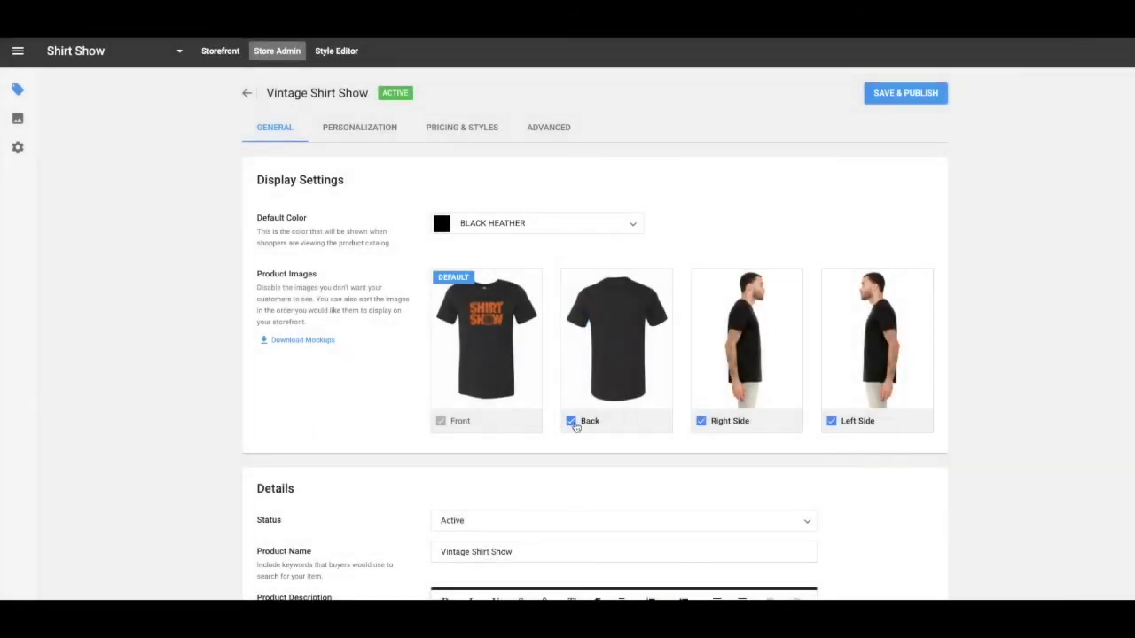
{"action": "left_click", "coordinate": [571, 422]}
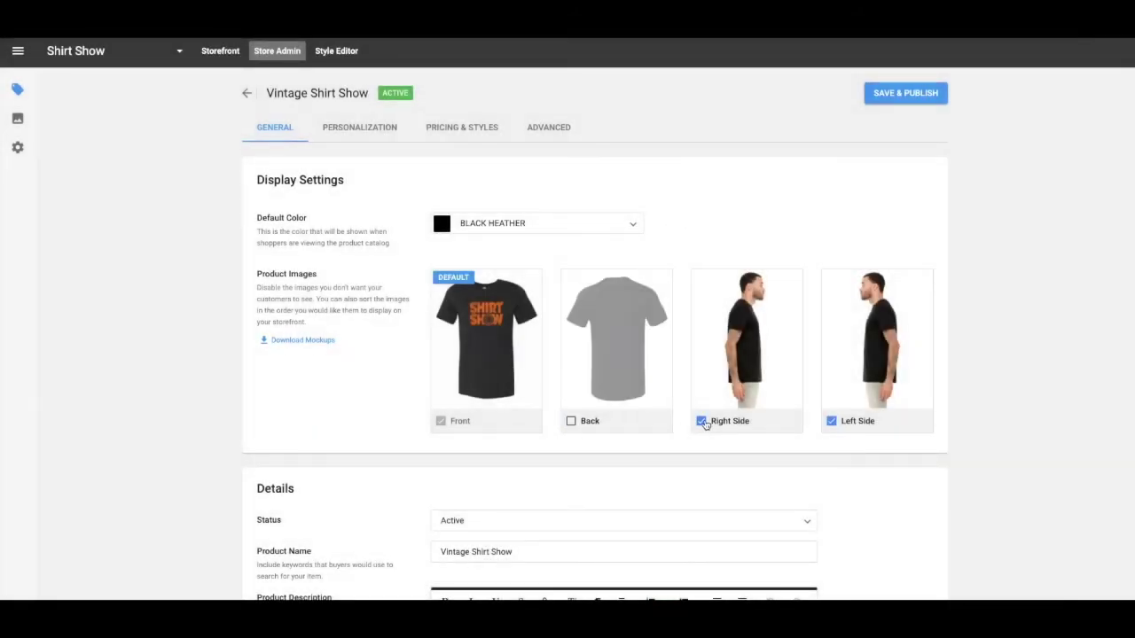
{"action": "left_click", "coordinate": [701, 421]}
{"action": "left_click", "coordinate": [831, 421]}
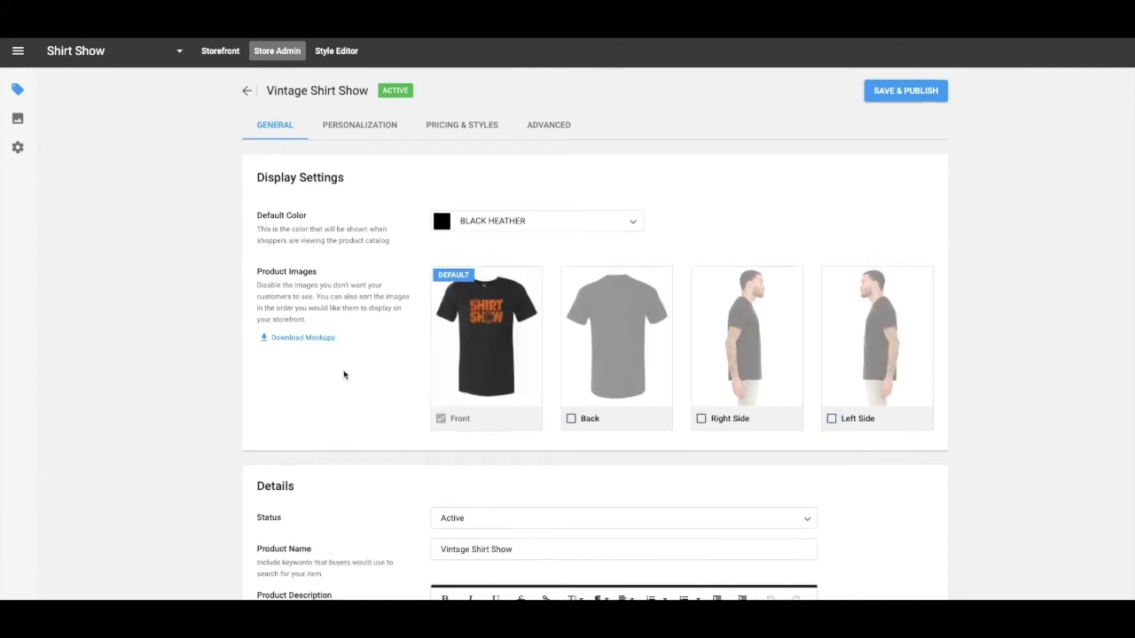
- Add "Unisex Bella Canvas 3001CVC." to the start of the Vintage Shirt Show product description
{"action": "scroll", "coordinate": [404, 352], "scroll_direction": "down", "scroll_amount": 3}
{"action": "scroll", "coordinate": [403, 352], "scroll_direction": "down", "scroll_amount": 1}
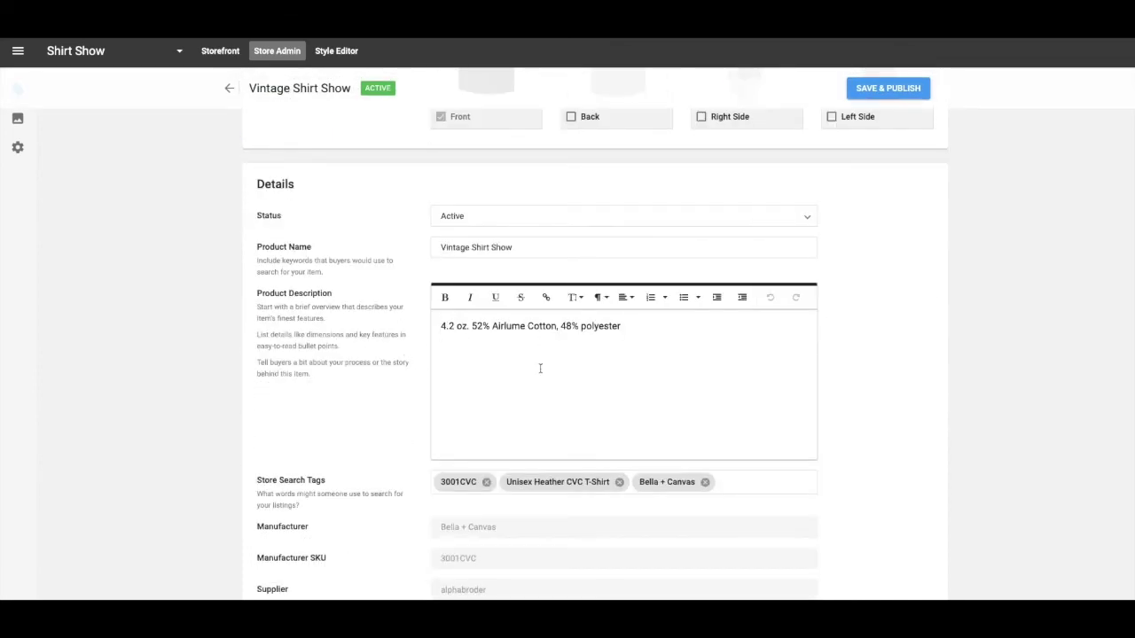
{"action": "left_click", "coordinate": [442, 326]}
{"action": "type", "text": "Unisex Bella"}
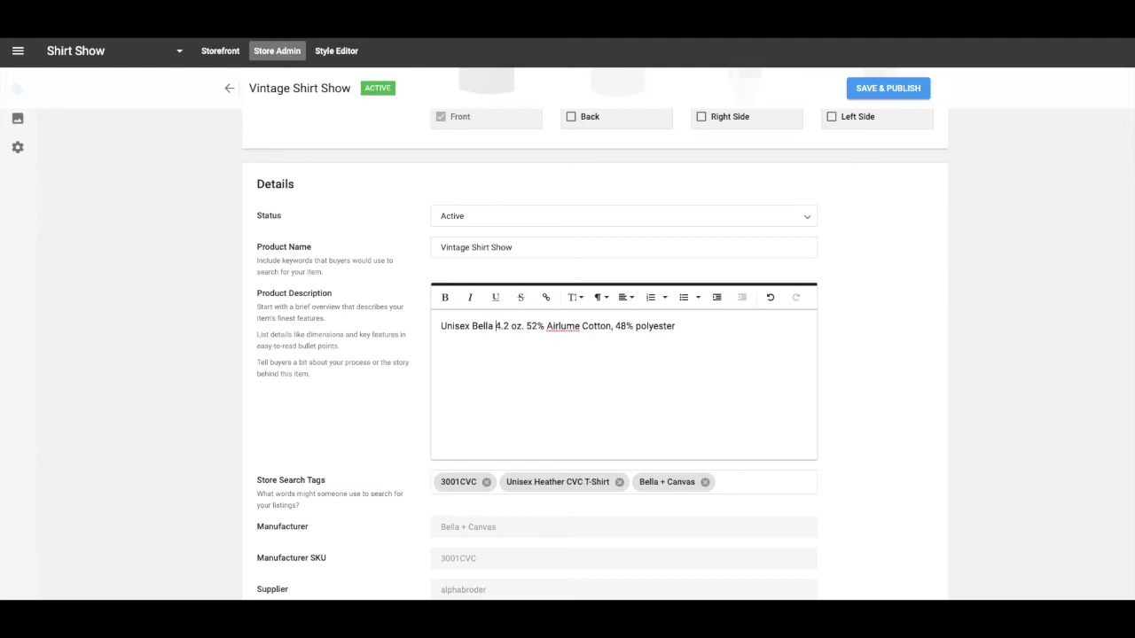
{"action": "type", "text": " Canvas 3001"}
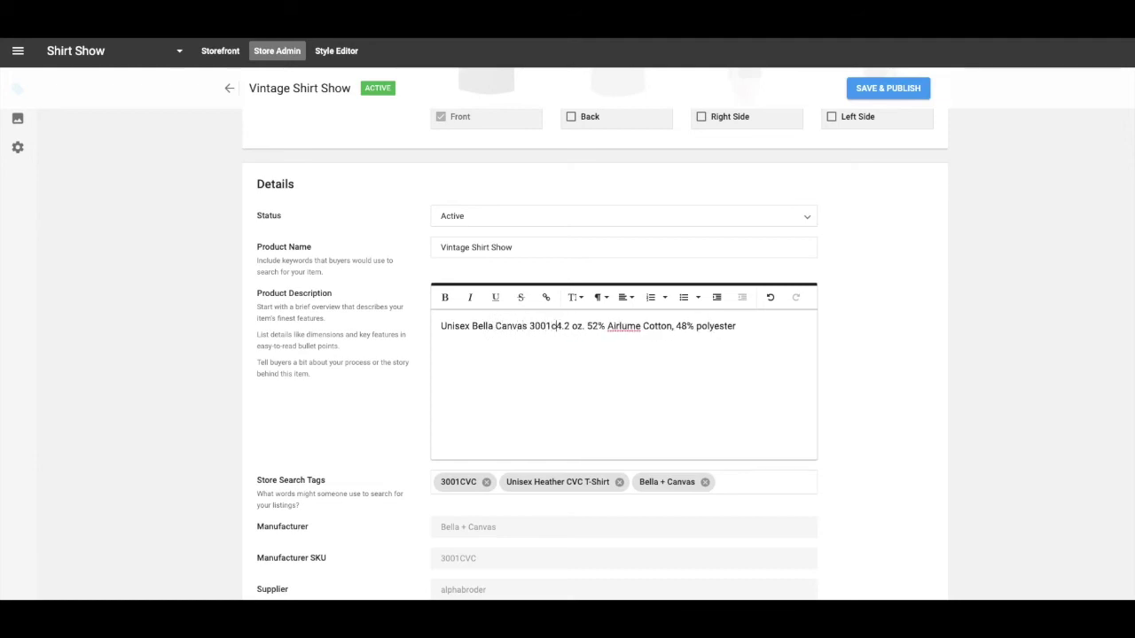
{"action": "type", "text": "CVC"}
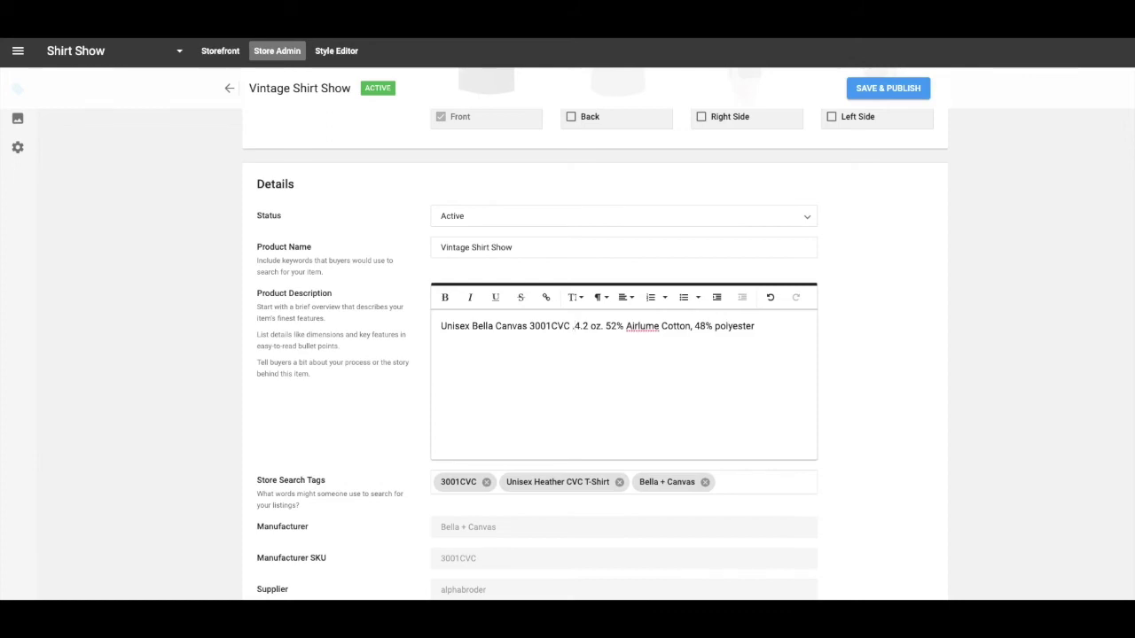
{"action": "key", "text": "BackSpace"}
{"action": "type", "text": "."}
- Deactivate the Black Heather style for the 4XL and 5XL sizes of Vintage Shirt Show
{"action": "scroll", "coordinate": [493, 406], "scroll_direction": "down", "scroll_amount": 6}
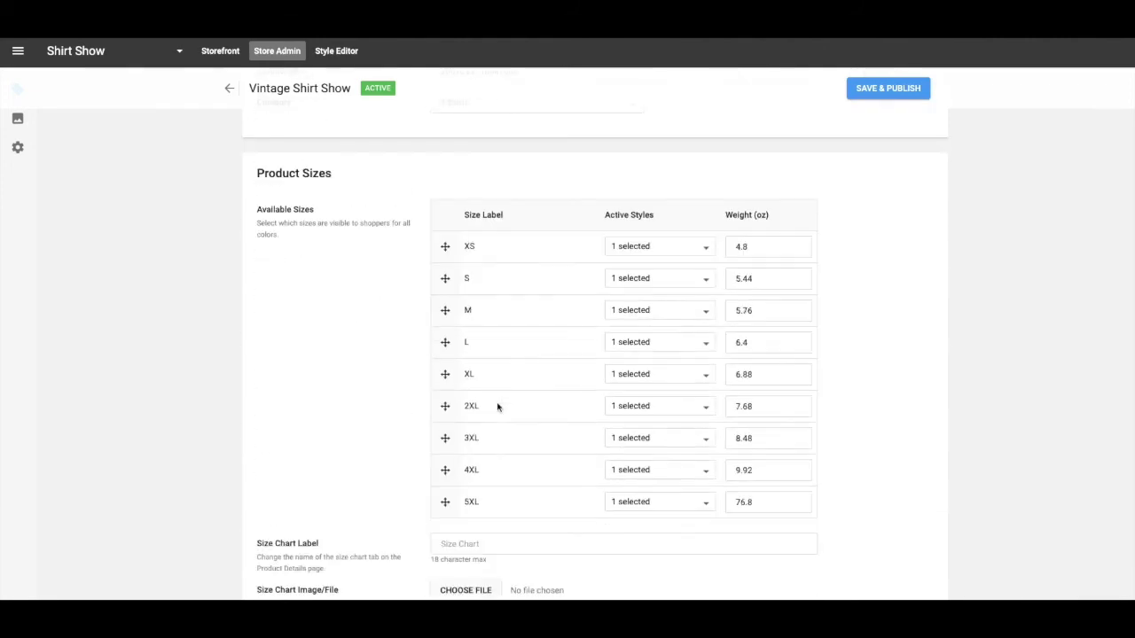
{"action": "scroll", "coordinate": [551, 514], "scroll_direction": "down", "scroll_amount": 1}
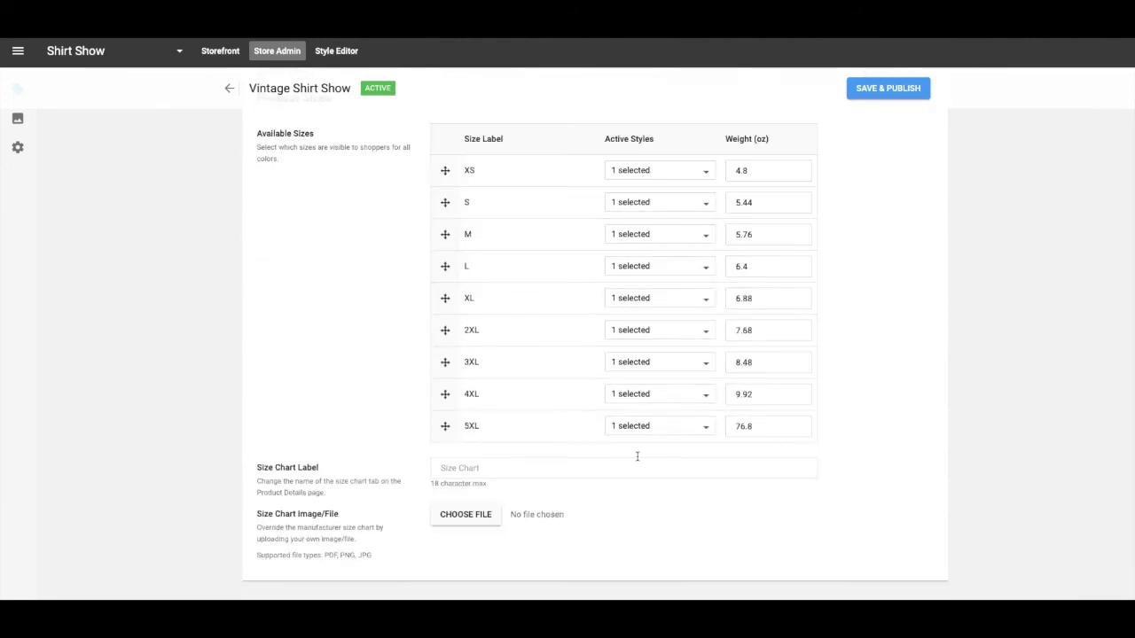
{"action": "left_click", "coordinate": [681, 401]}
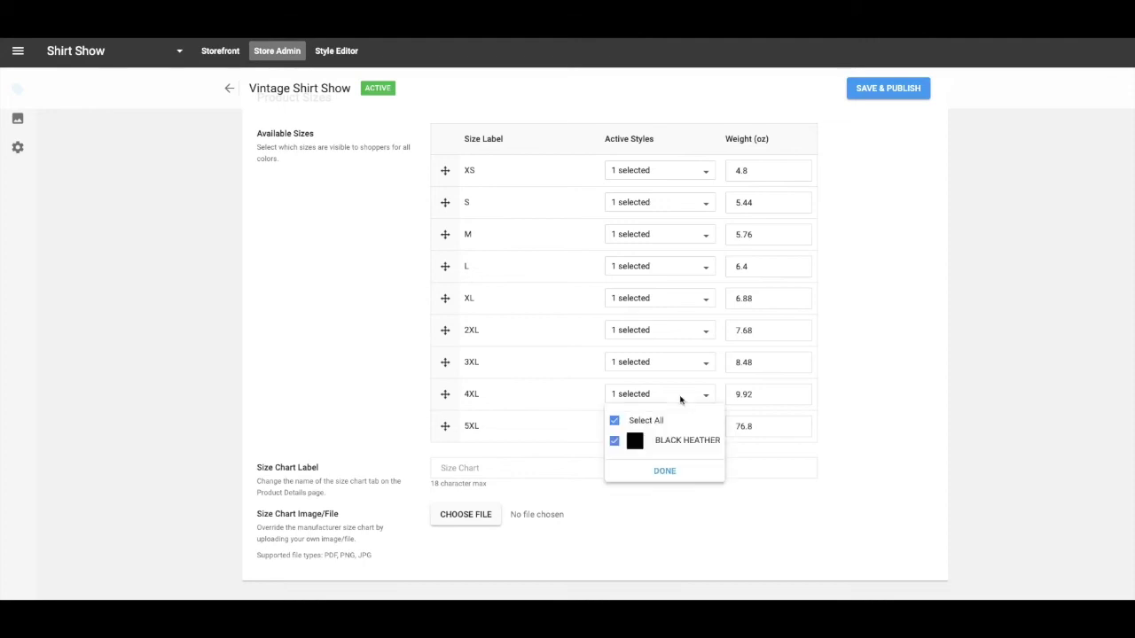
{"action": "left_click", "coordinate": [626, 438]}
{"action": "left_click", "coordinate": [664, 471]}
{"action": "left_click", "coordinate": [645, 426]}
{"action": "left_click", "coordinate": [615, 453]}
{"action": "left_click", "coordinate": [666, 504]}
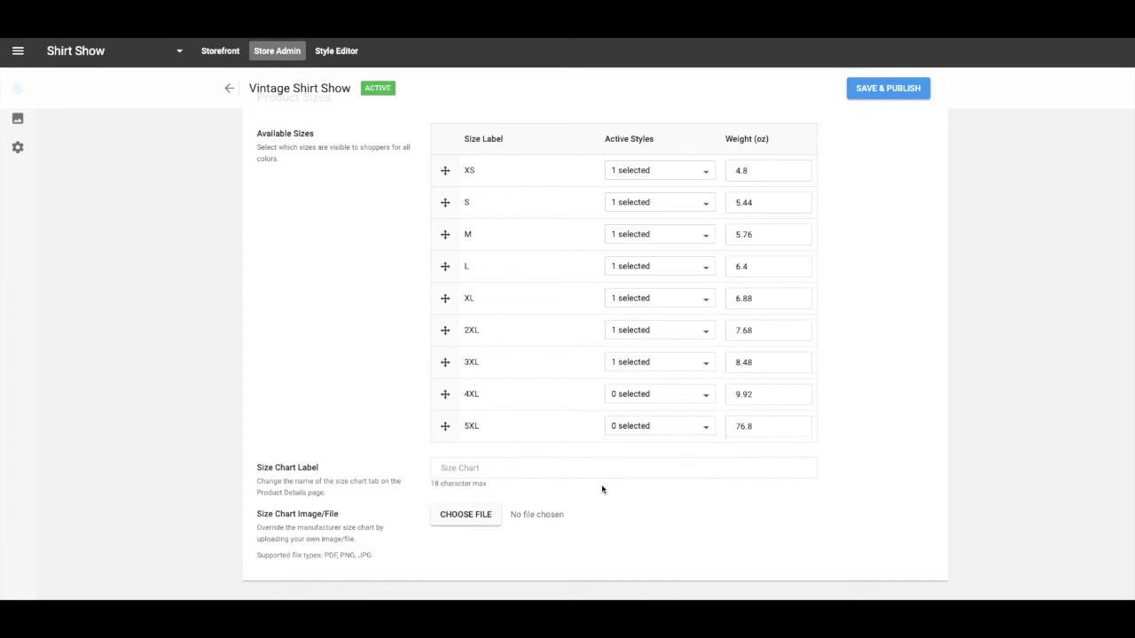
- Upload 3001cvc Size.png from the Size Charts folder as the Vintage Shirt Show size chart, and save and publish the product
{"action": "left_click", "coordinate": [473, 523]}
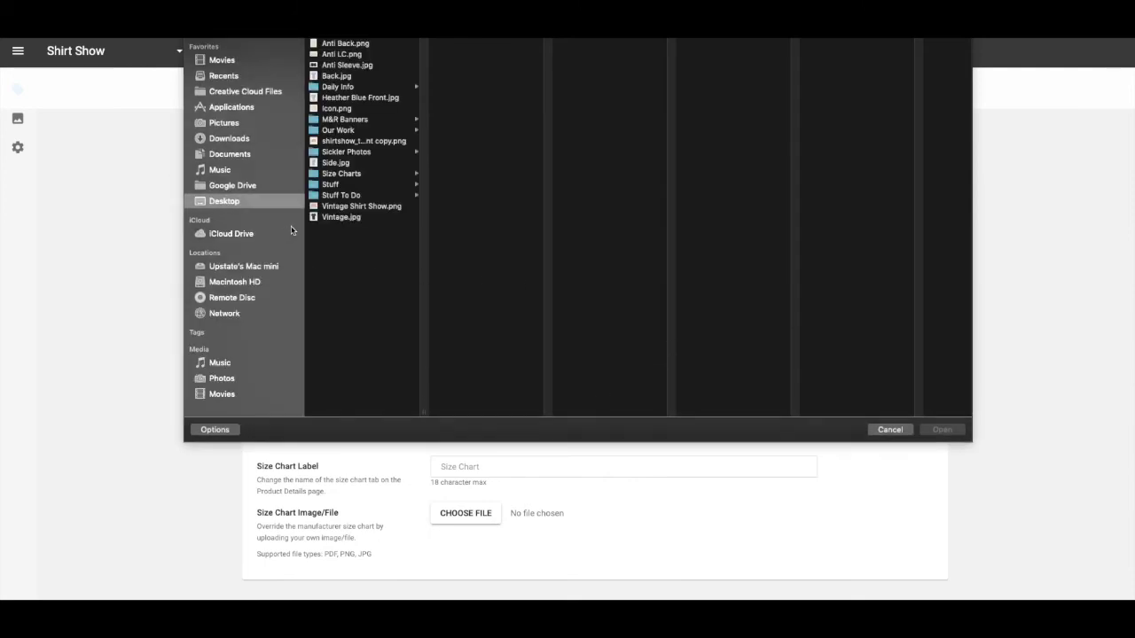
{"action": "left_click", "coordinate": [341, 174]}
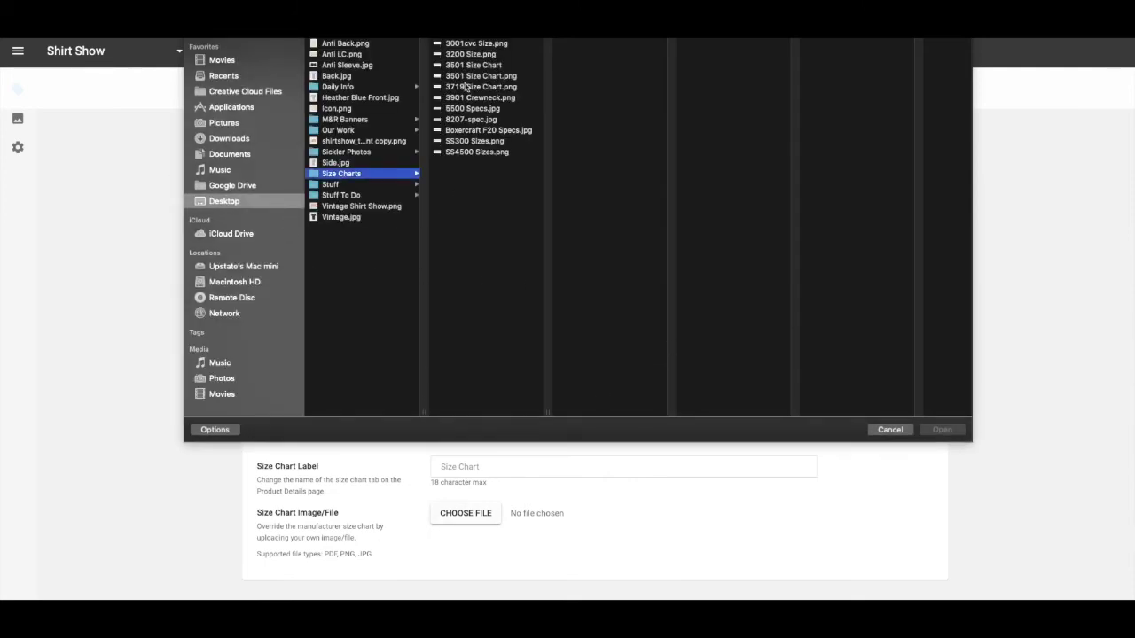
{"action": "left_click", "coordinate": [477, 44]}
{"action": "key", "text": "Return"}
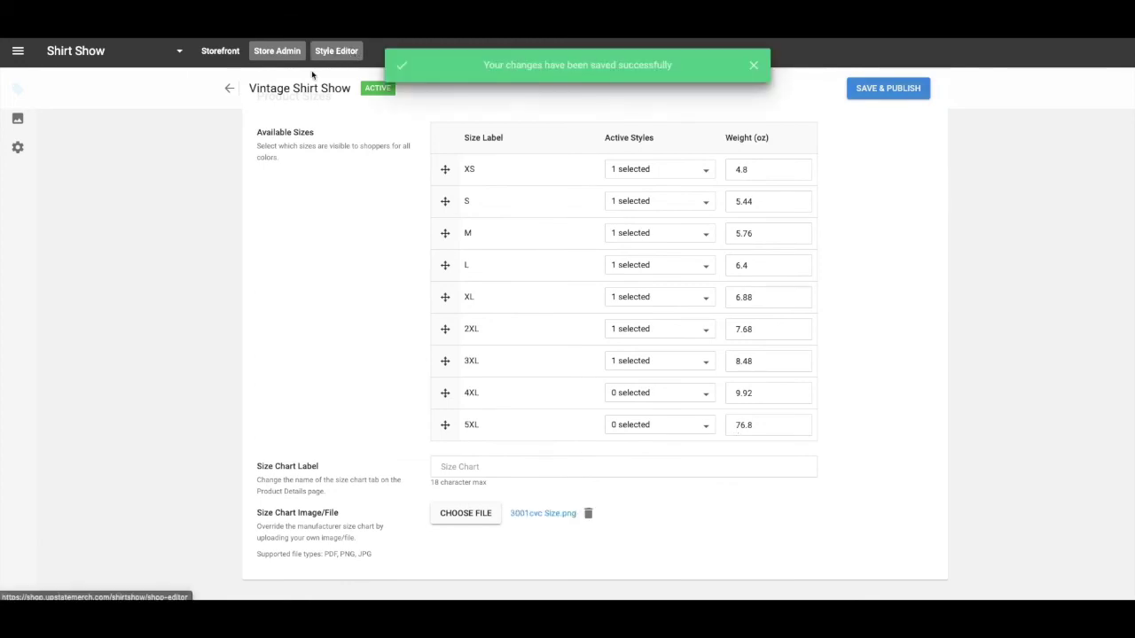
- Open the Anti Sleeve Print Print Club product for editing and move its Back image ahead of the Front image as the default
{"action": "left_click", "coordinate": [227, 90]}
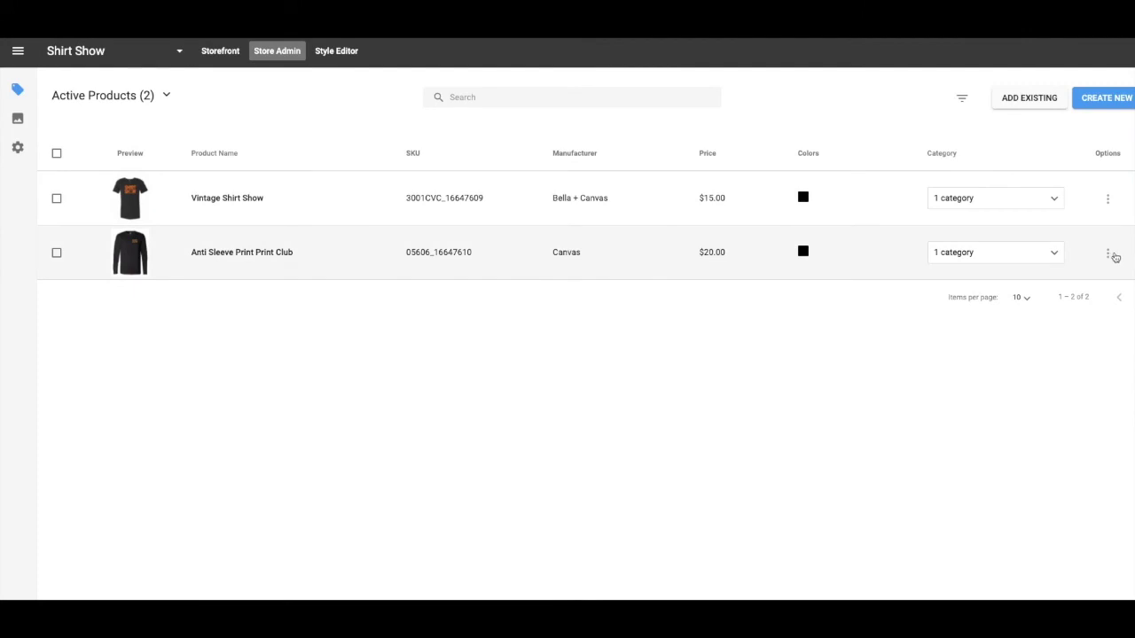
{"action": "left_click", "coordinate": [1108, 254]}
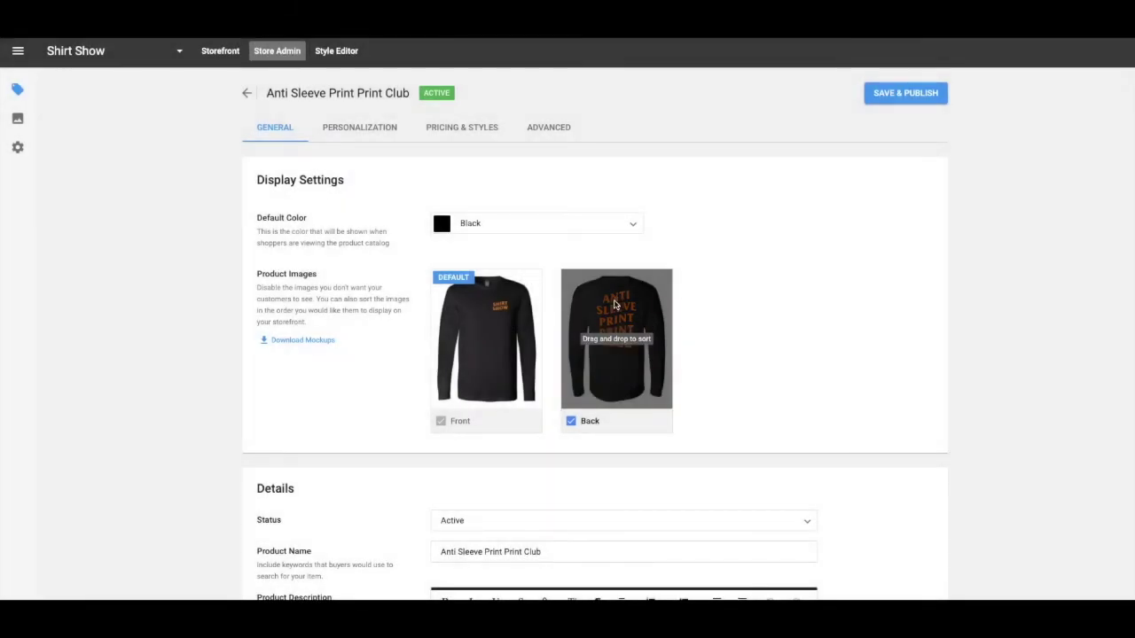
{"action": "left_click_drag", "start_coordinate": [602, 308], "coordinate": [487, 319]}
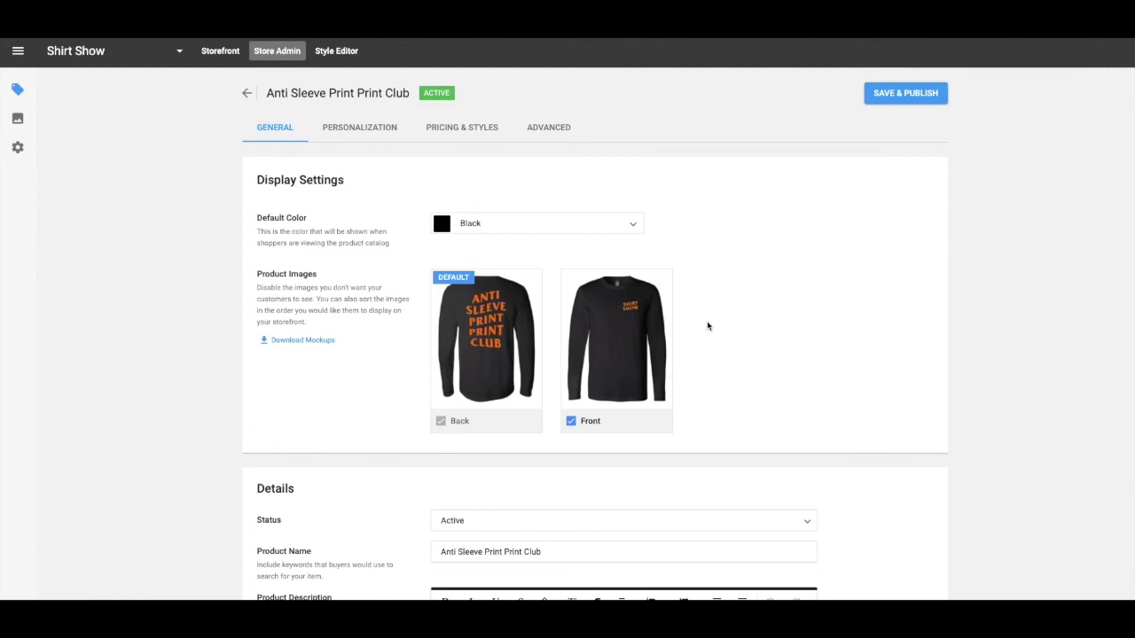
- Replace the Anti Sleeve Print Print Club description with "Unisex Bella Canvas 3501 100% Cotton Longsleeve with Orange Discharge Print."
{"action": "scroll", "coordinate": [707, 327], "scroll_direction": "down", "scroll_amount": 5}
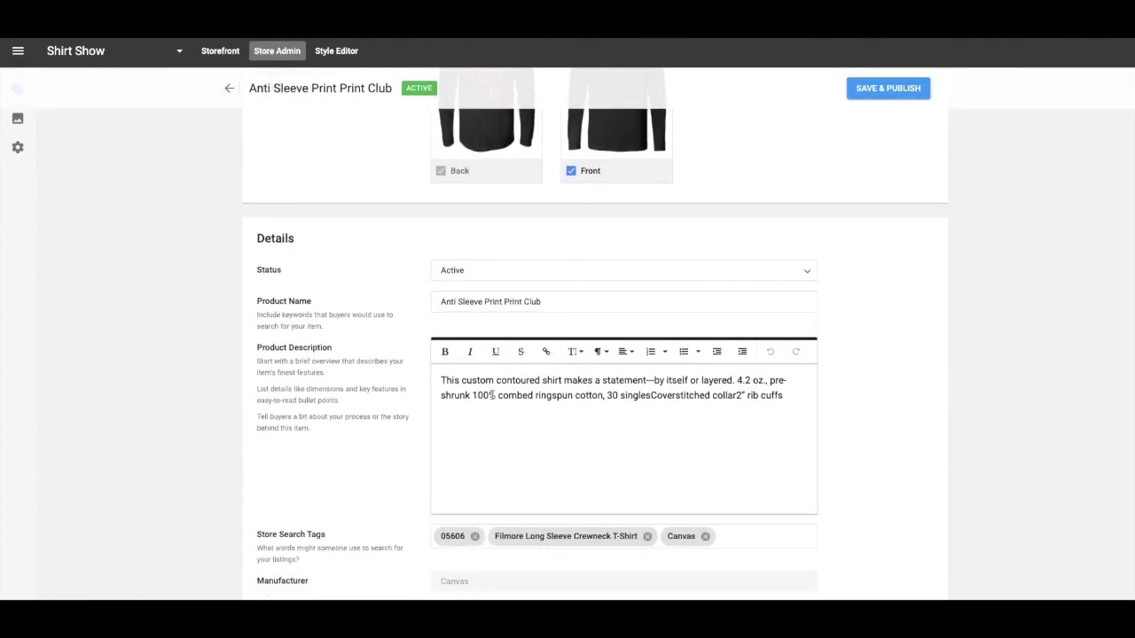
{"action": "left_click_drag", "start_coordinate": [785, 395], "coordinate": [440, 383]}
{"action": "key", "text": "BackSpace"}
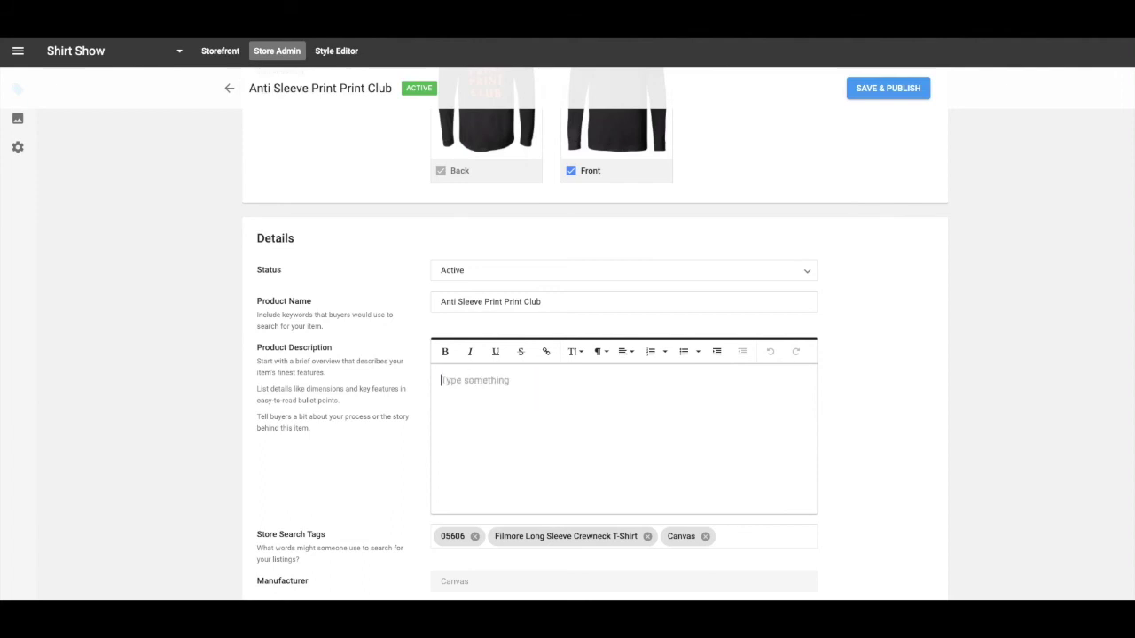
{"action": "type", "text": "Un"}
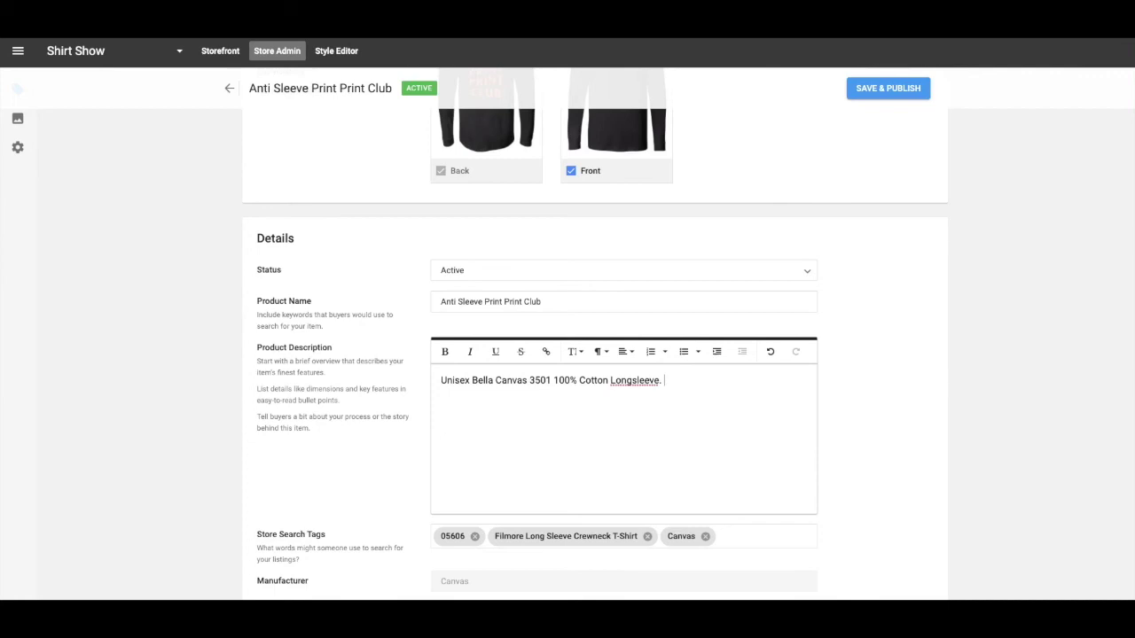
{"action": "key", "text": "BackSpace"}
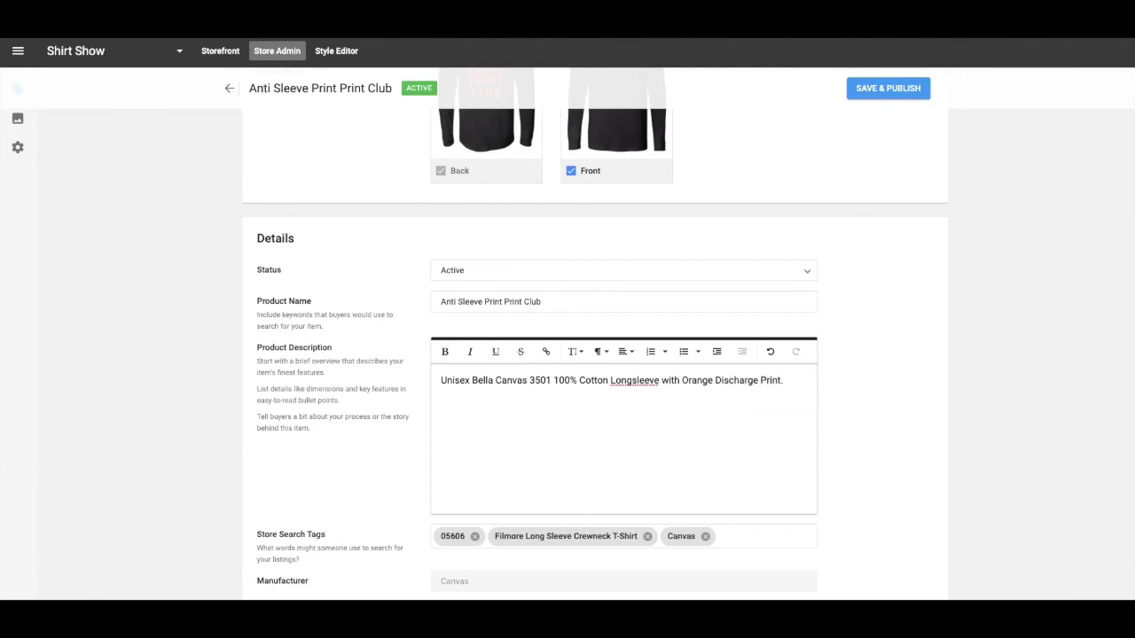
- Upload 3501 Size Chart.png as the Anti Sleeve Print Print Club size chart, and save and publish the product
{"action": "scroll", "coordinate": [666, 428], "scroll_direction": "down", "scroll_amount": 6}
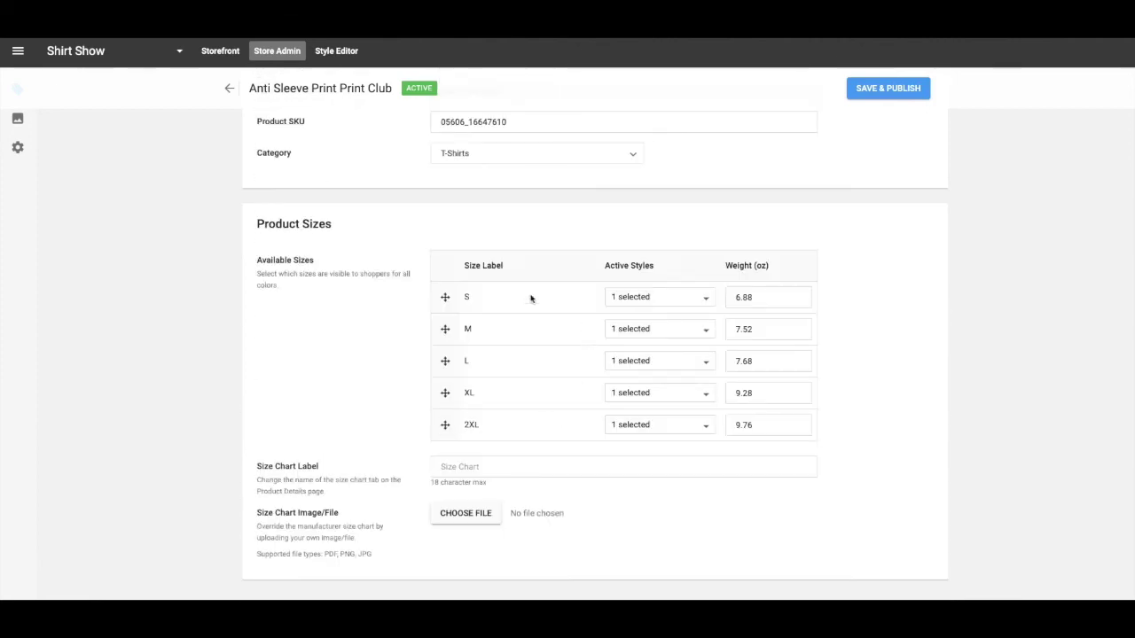
{"action": "left_click", "coordinate": [470, 514]}
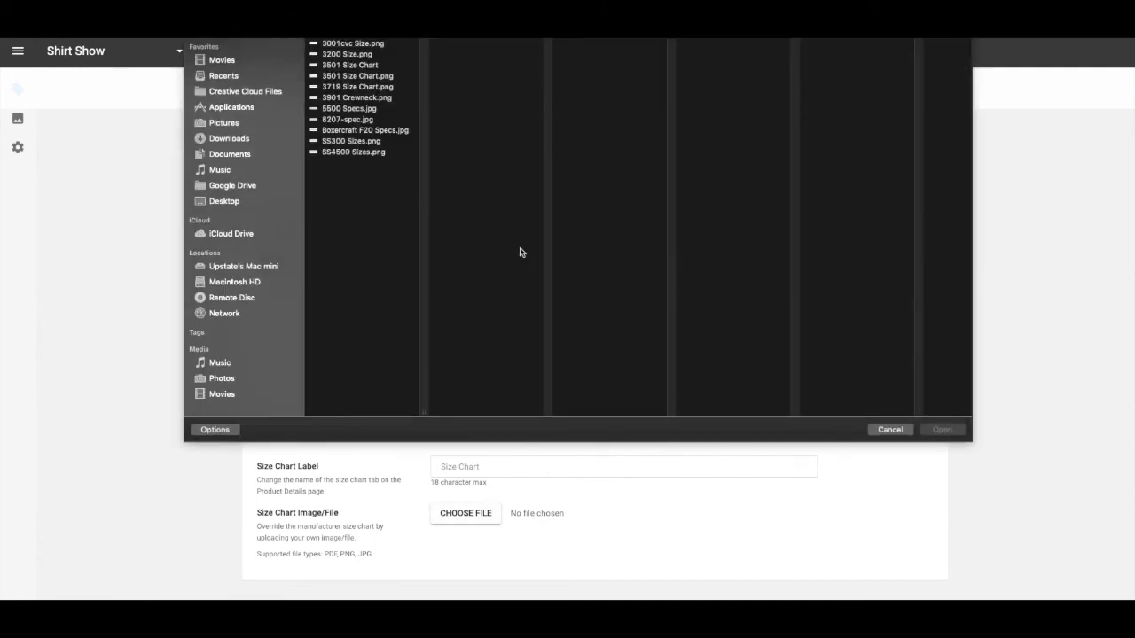
{"action": "left_click", "coordinate": [358, 76]}
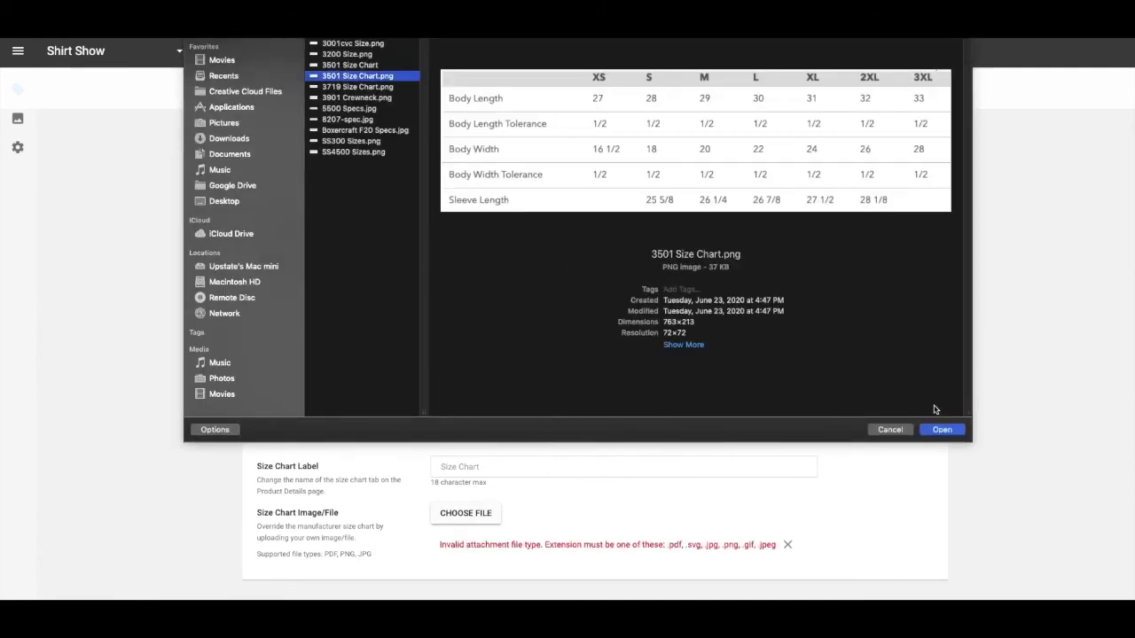
{"action": "left_click", "coordinate": [941, 429]}
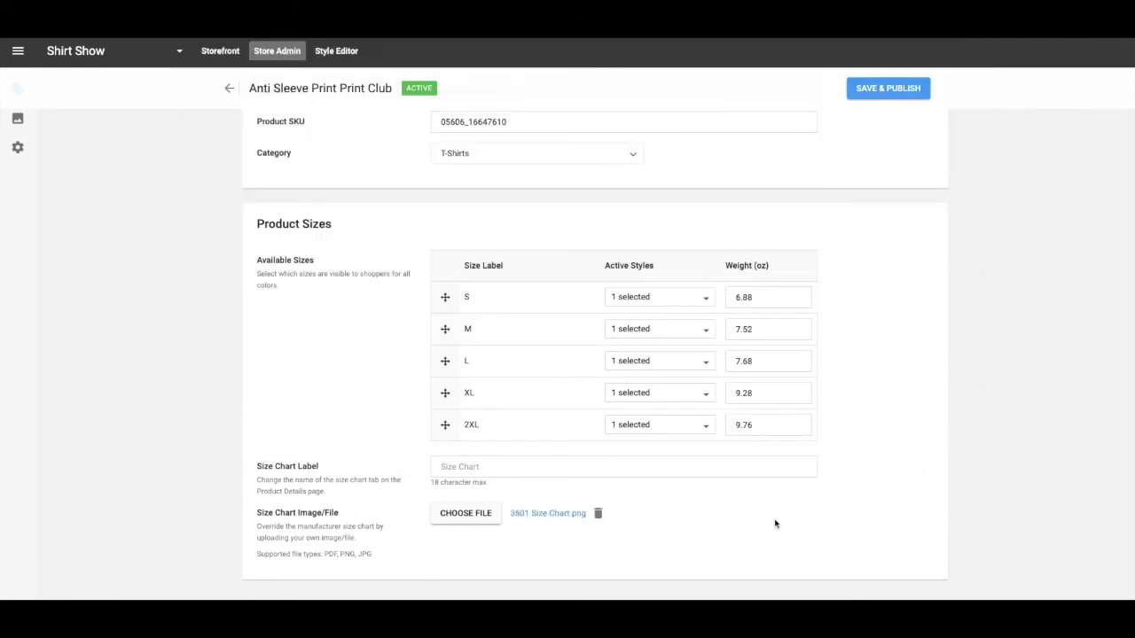
{"action": "left_click", "coordinate": [874, 92]}
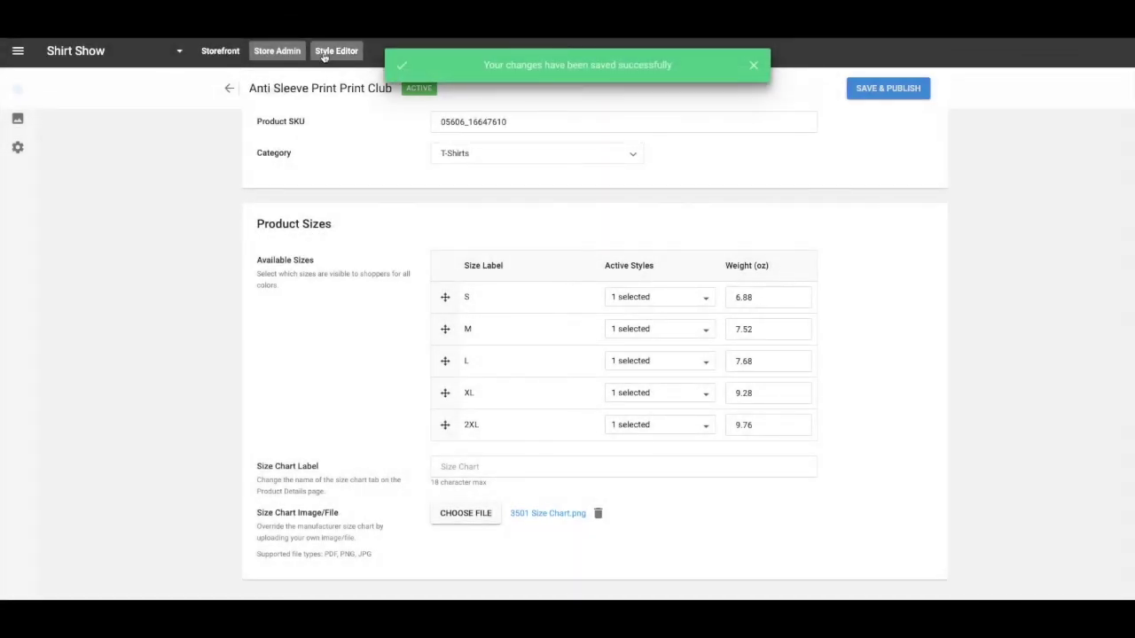
- Feature Vintage Shirt Show and Anti Sleeve Print Print Club in the landing page's product section, and save and publish the storefront
{"action": "left_click", "coordinate": [337, 52]}
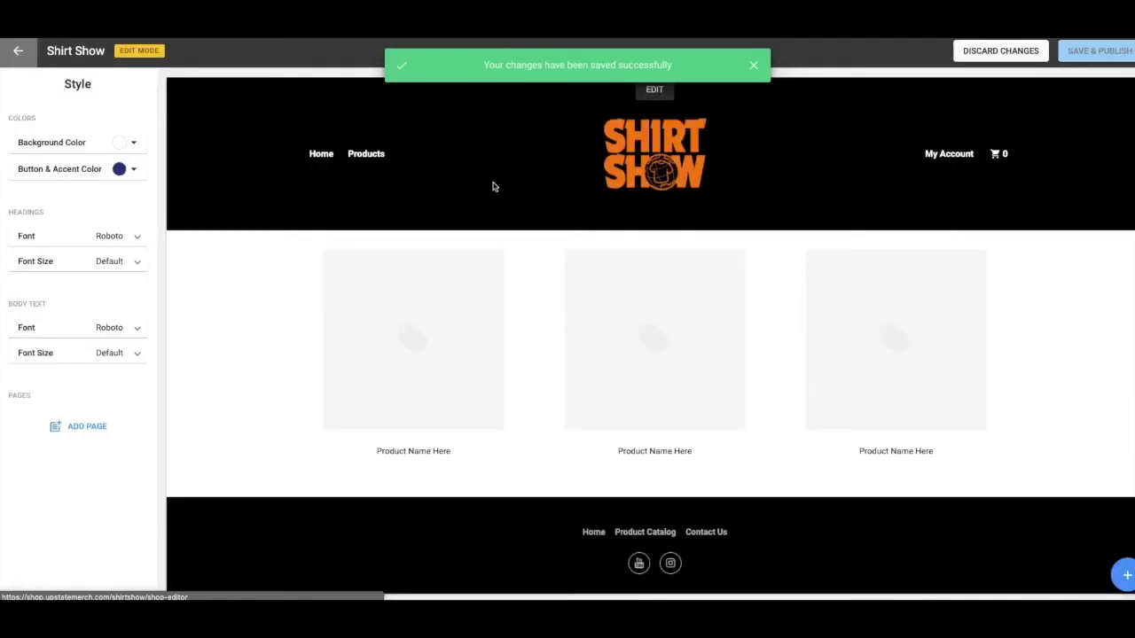
{"action": "mouse_move", "coordinate": [562, 266]}
{"action": "left_click", "coordinate": [670, 245]}
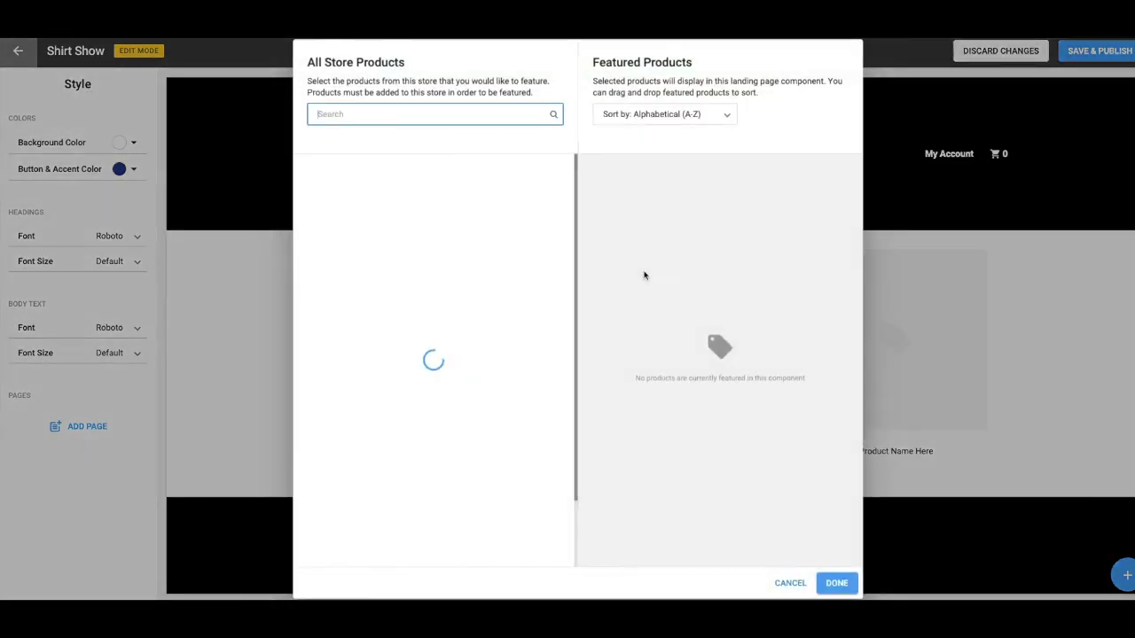
{"action": "left_click", "coordinate": [562, 191]}
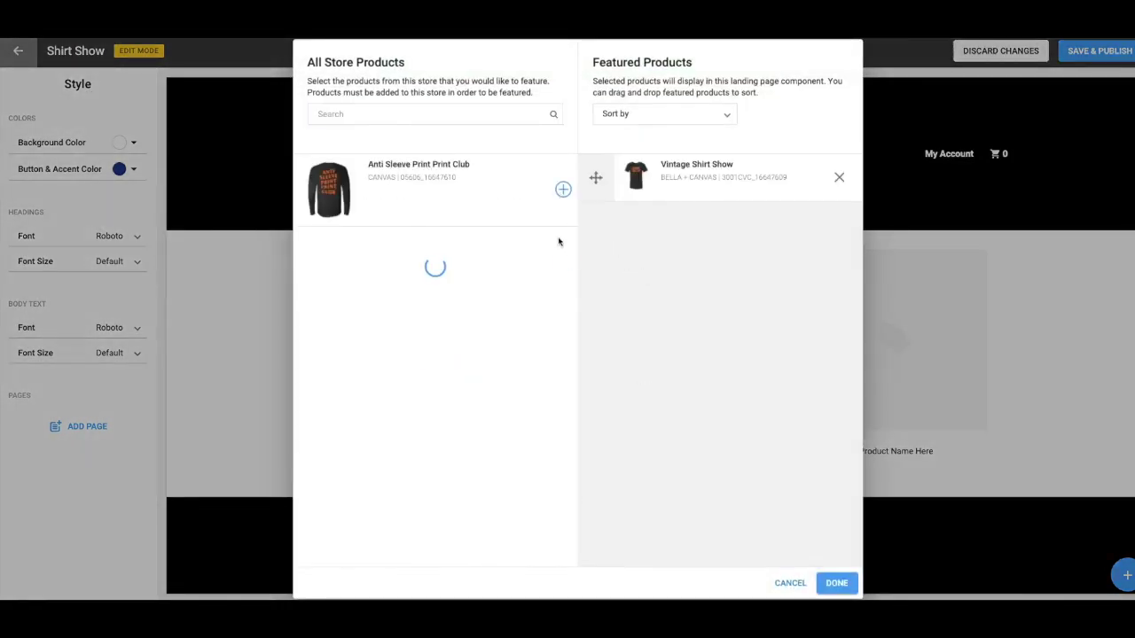
{"action": "left_click", "coordinate": [563, 190]}
{"action": "left_click", "coordinate": [840, 578]}
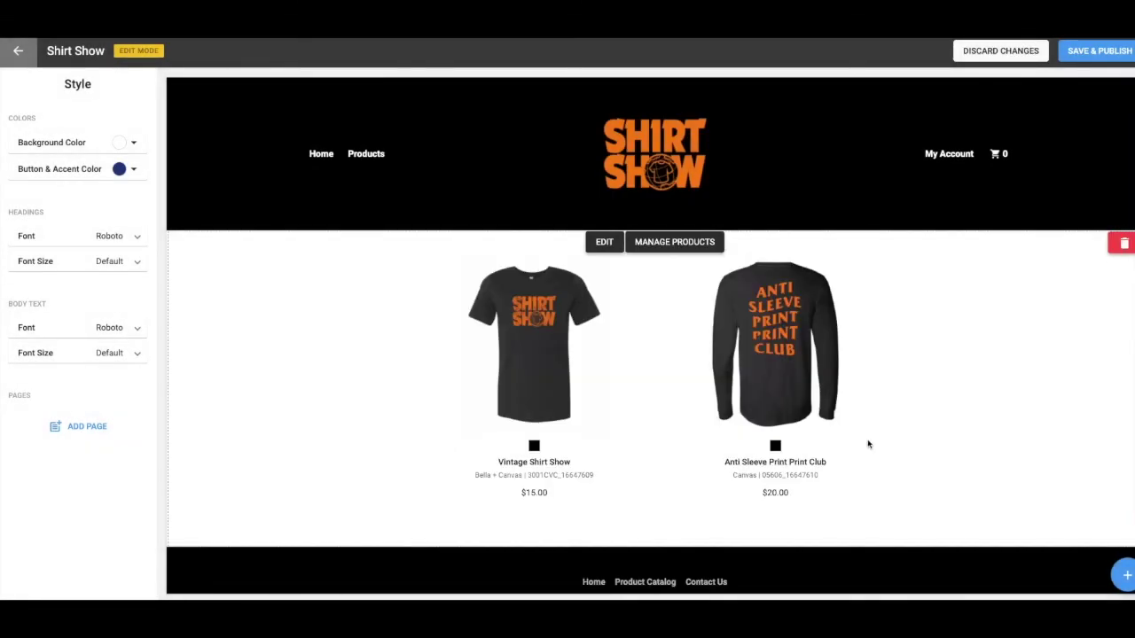
{"action": "left_click", "coordinate": [1086, 57]}
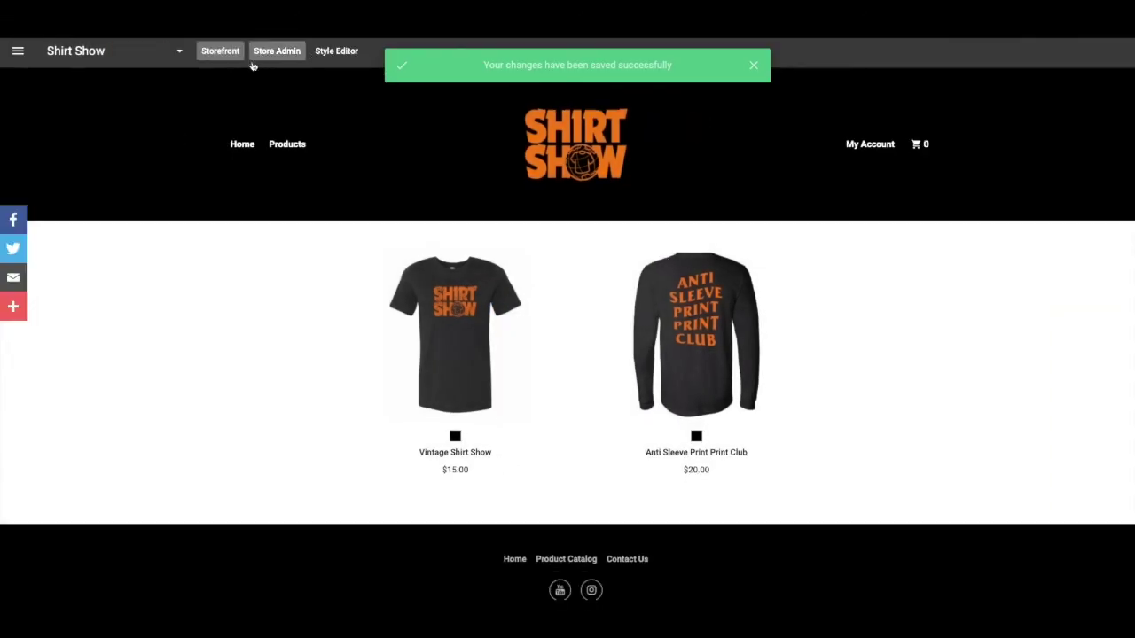
- Review the published landing page and the Vintage Shirt Show product page, including its image, description and size options
{"action": "scroll", "coordinate": [428, 314], "scroll_direction": "down", "scroll_amount": 1}
{"action": "scroll", "coordinate": [522, 316], "scroll_direction": "up", "scroll_amount": 1}
{"action": "scroll", "coordinate": [522, 317], "scroll_direction": "down", "scroll_amount": 1}
{"action": "scroll", "coordinate": [624, 308], "scroll_direction": "up", "scroll_amount": 1}
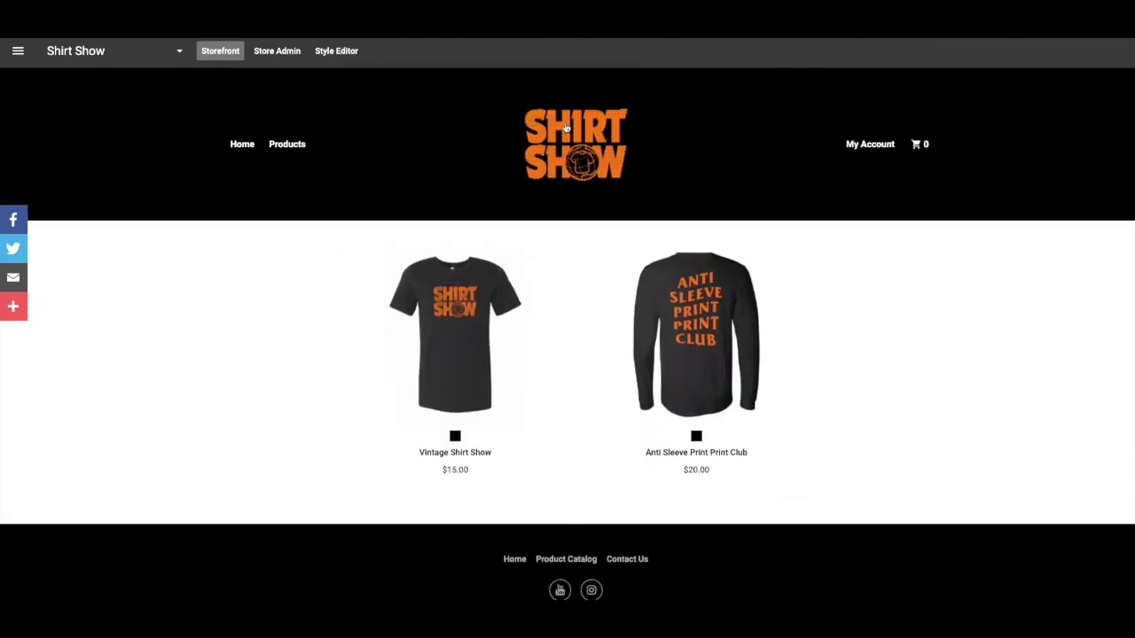
{"action": "scroll", "coordinate": [612, 328], "scroll_direction": "down", "scroll_amount": 1}
{"action": "scroll", "coordinate": [612, 328], "scroll_direction": "up", "scroll_amount": 1}
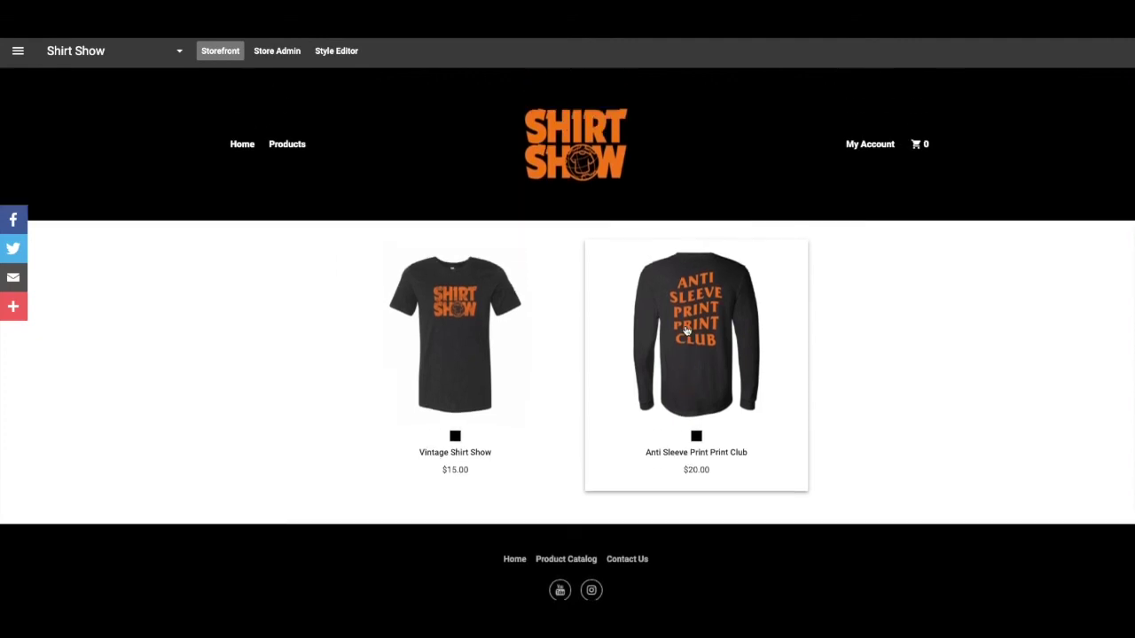
{"action": "left_click", "coordinate": [461, 314]}
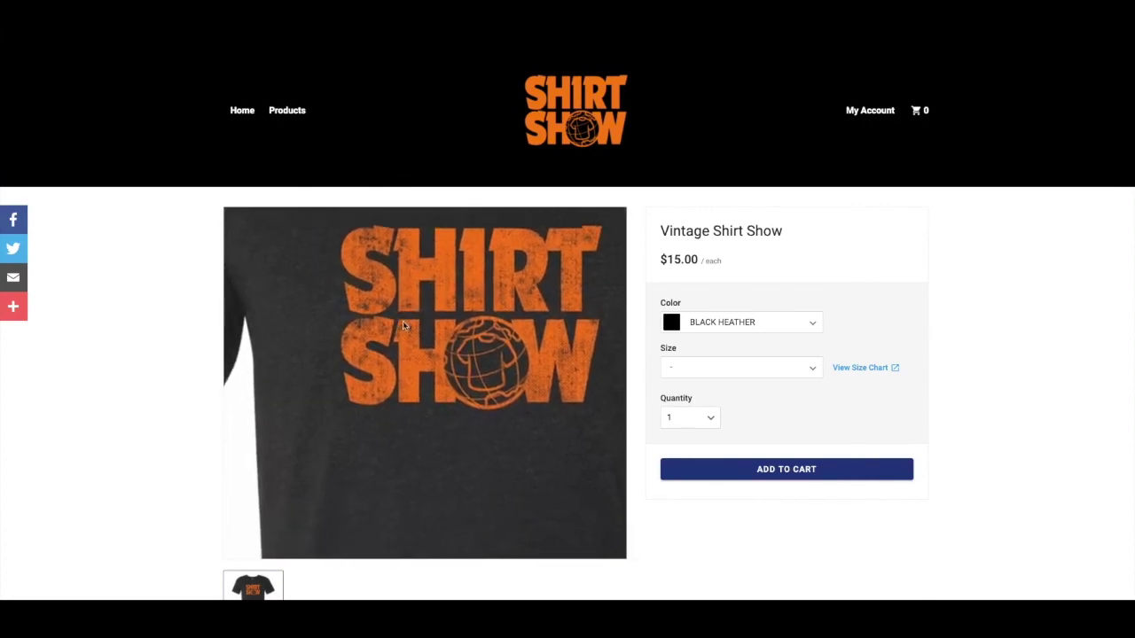
{"action": "scroll", "coordinate": [150, 405], "scroll_direction": "down", "scroll_amount": 1}
{"action": "scroll", "coordinate": [150, 404], "scroll_direction": "down", "scroll_amount": 3}
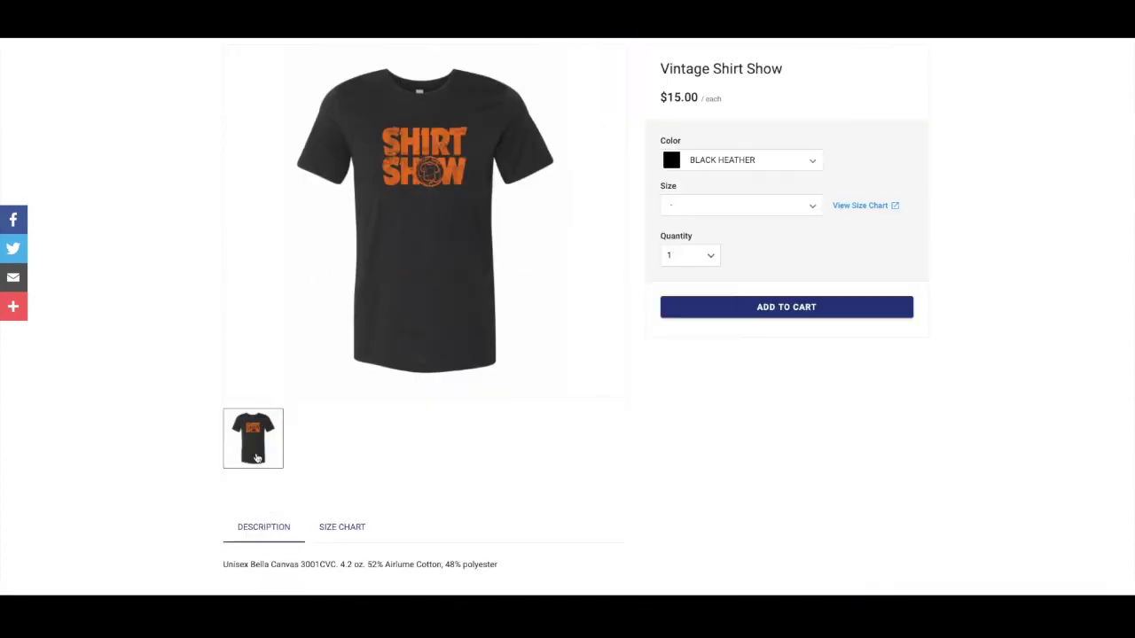
{"action": "scroll", "coordinate": [604, 420], "scroll_direction": "up", "scroll_amount": 3}
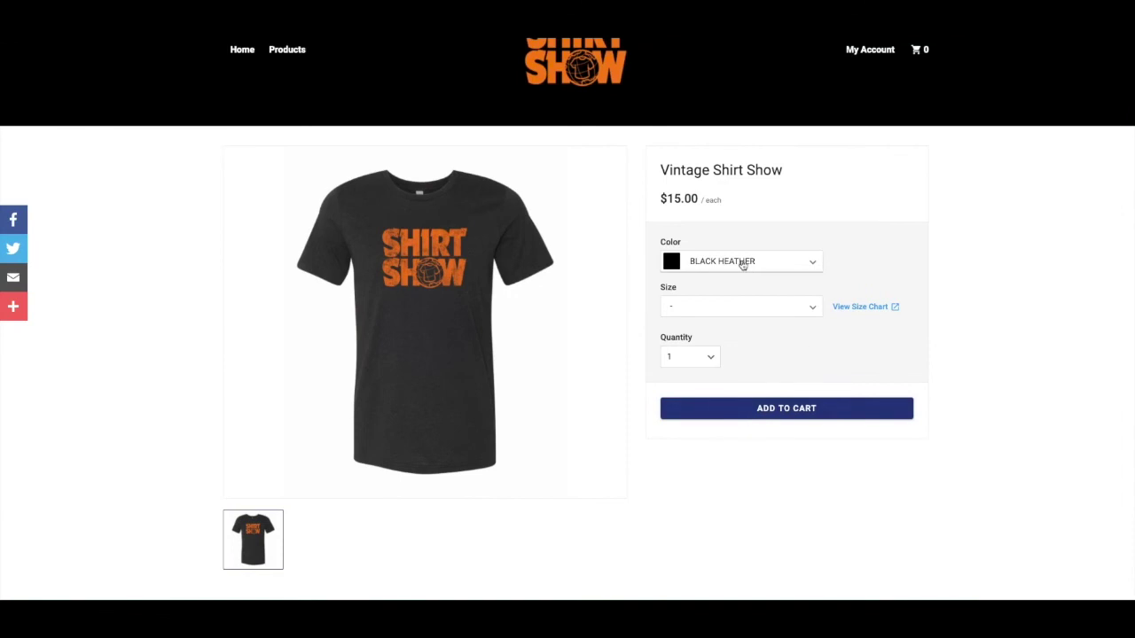
{"action": "left_click", "coordinate": [720, 306]}
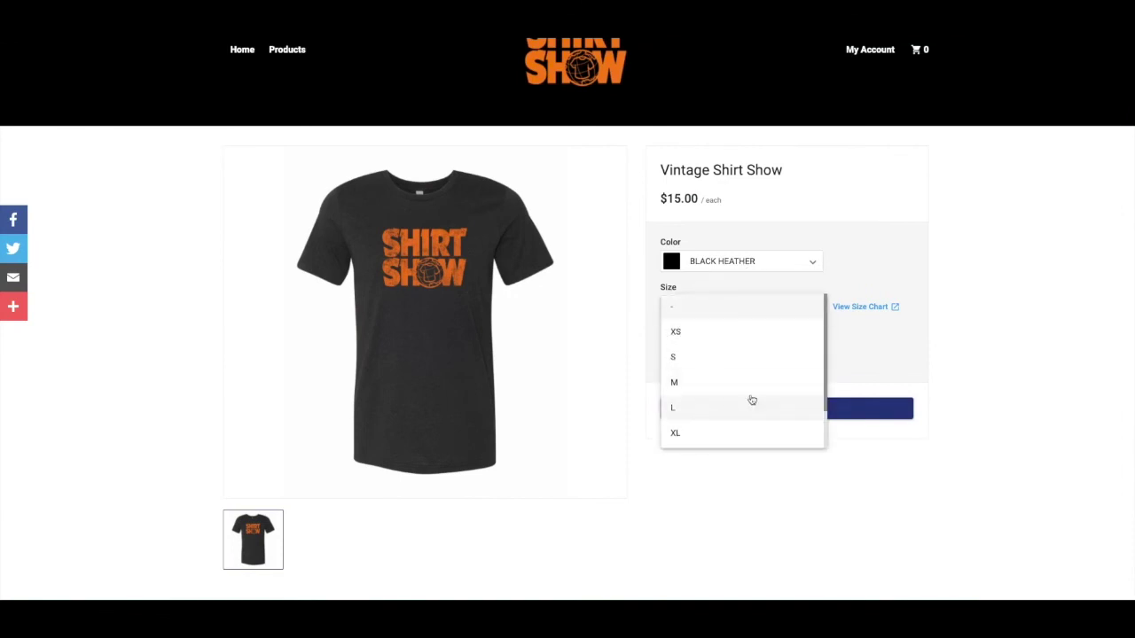
{"action": "left_click", "coordinate": [970, 349]}
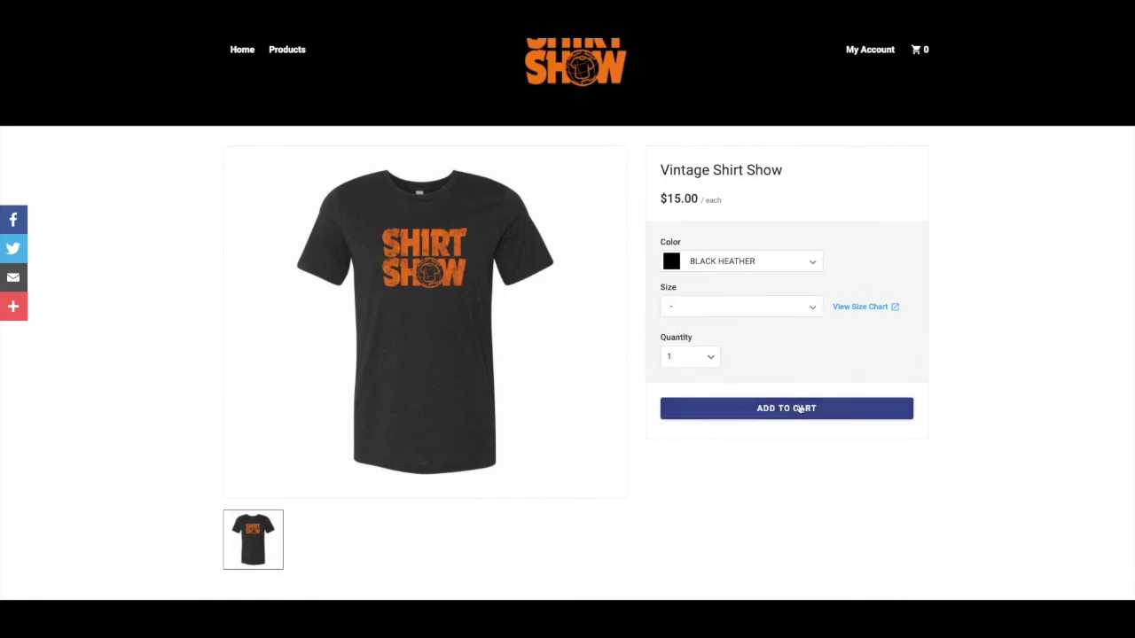
{"action": "left_click", "coordinate": [571, 67]}
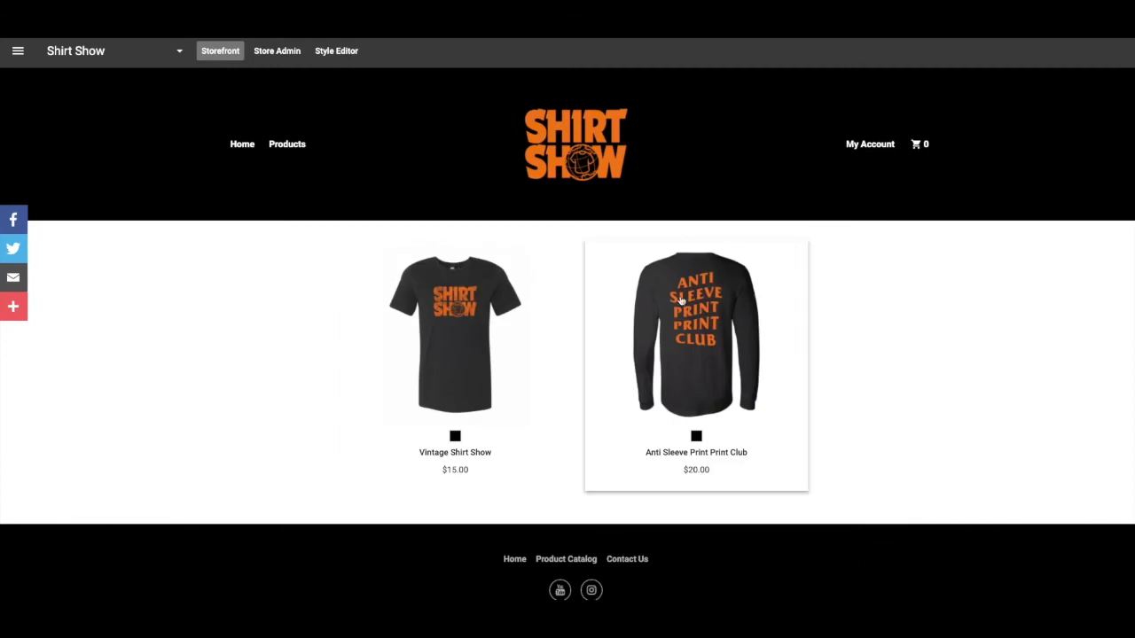
- Review the Anti Sleeve Print Print Club product page, including its front image, size options and description, and return to the landing page
{"action": "left_click", "coordinate": [681, 302]}
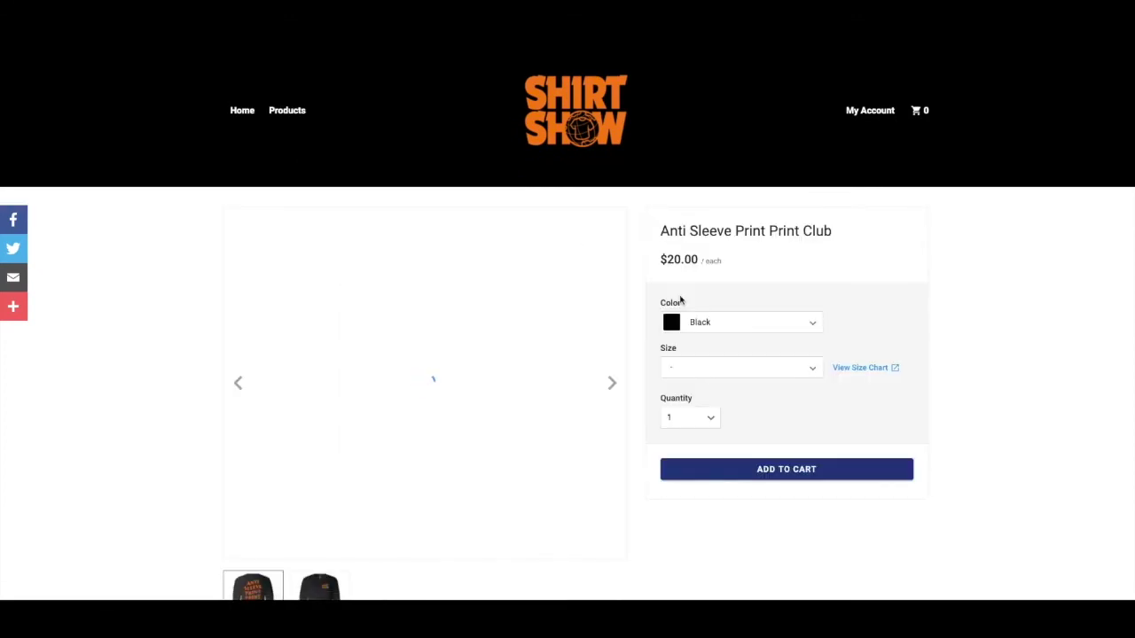
{"action": "scroll", "coordinate": [177, 375], "scroll_direction": "down", "scroll_amount": 2}
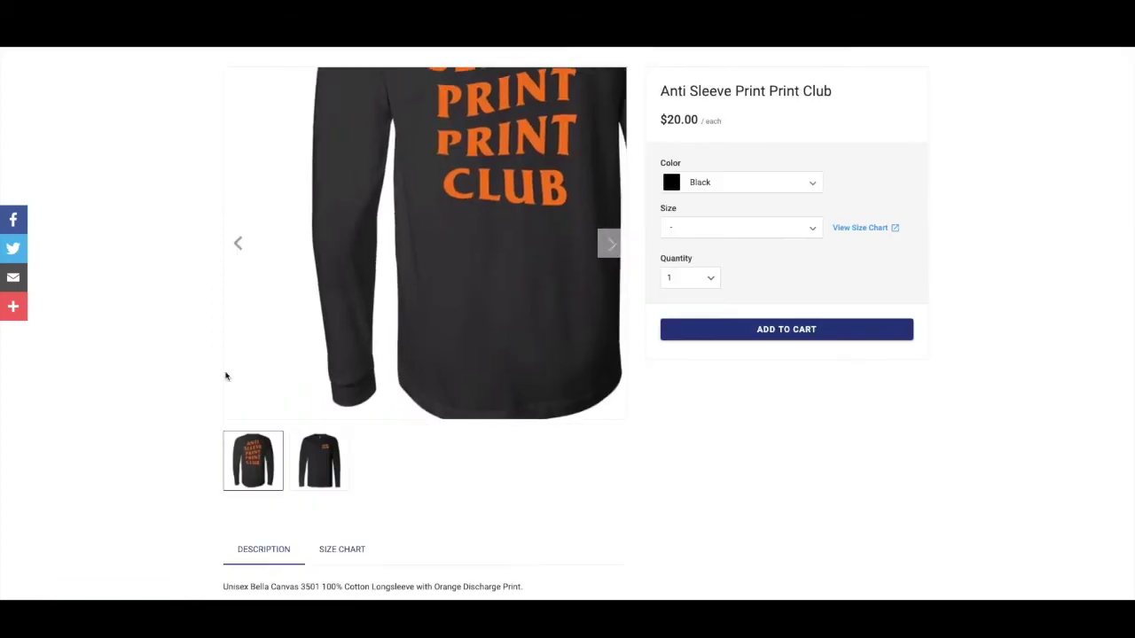
{"action": "left_click", "coordinate": [332, 472]}
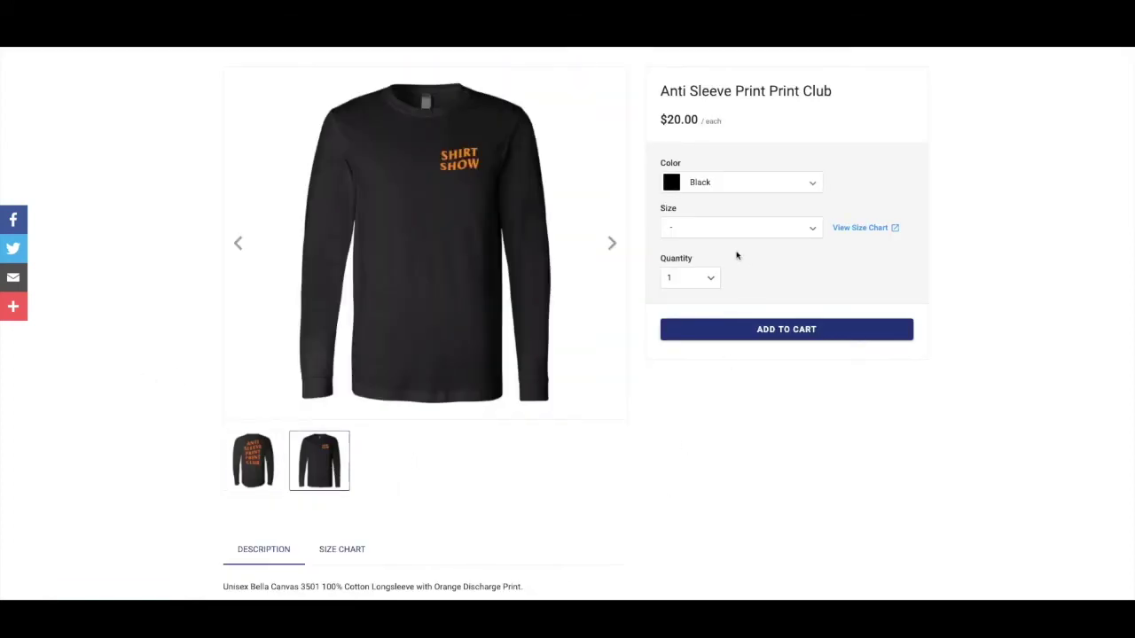
{"action": "left_click", "coordinate": [718, 229]}
{"action": "scroll", "coordinate": [535, 436], "scroll_direction": "down", "scroll_amount": 2}
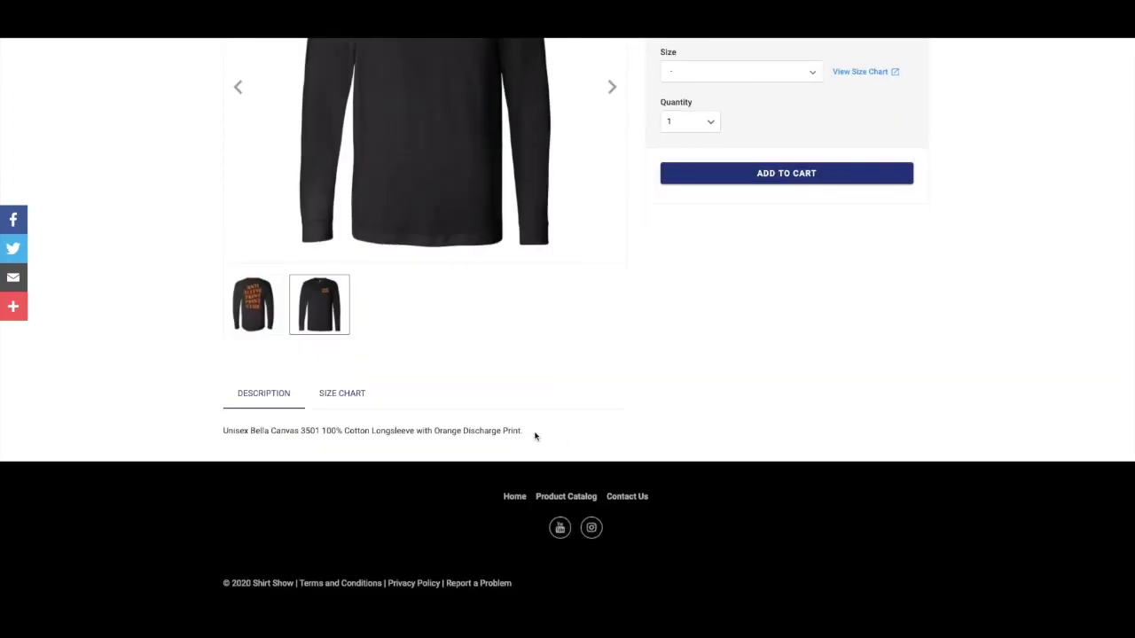
{"action": "scroll", "coordinate": [535, 436], "scroll_direction": "up", "scroll_amount": 5}
{"action": "key", "text": "alt+Left"}
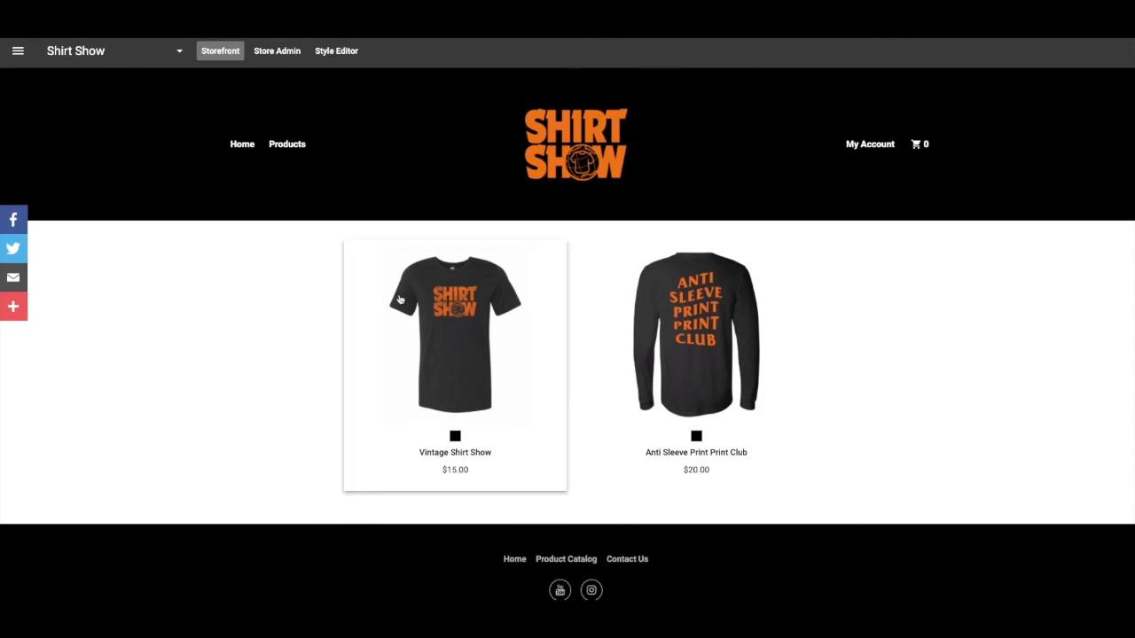
{"action": "scroll", "coordinate": [399, 299], "scroll_direction": "down", "scroll_amount": 1}
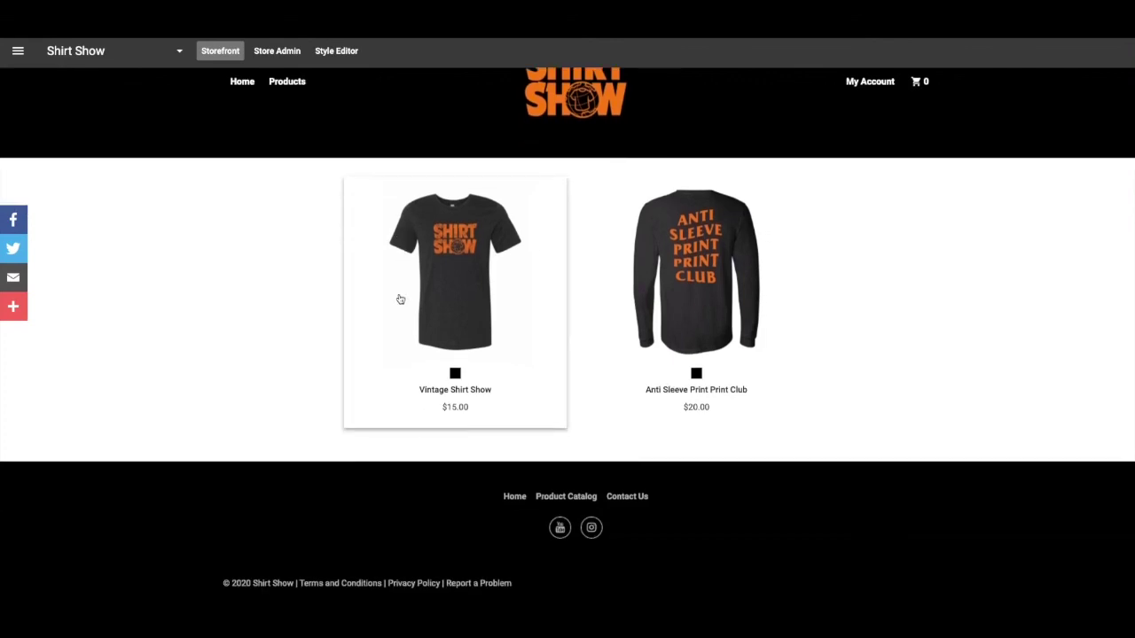
{"action": "scroll", "coordinate": [754, 259], "scroll_direction": "up", "scroll_amount": 1}
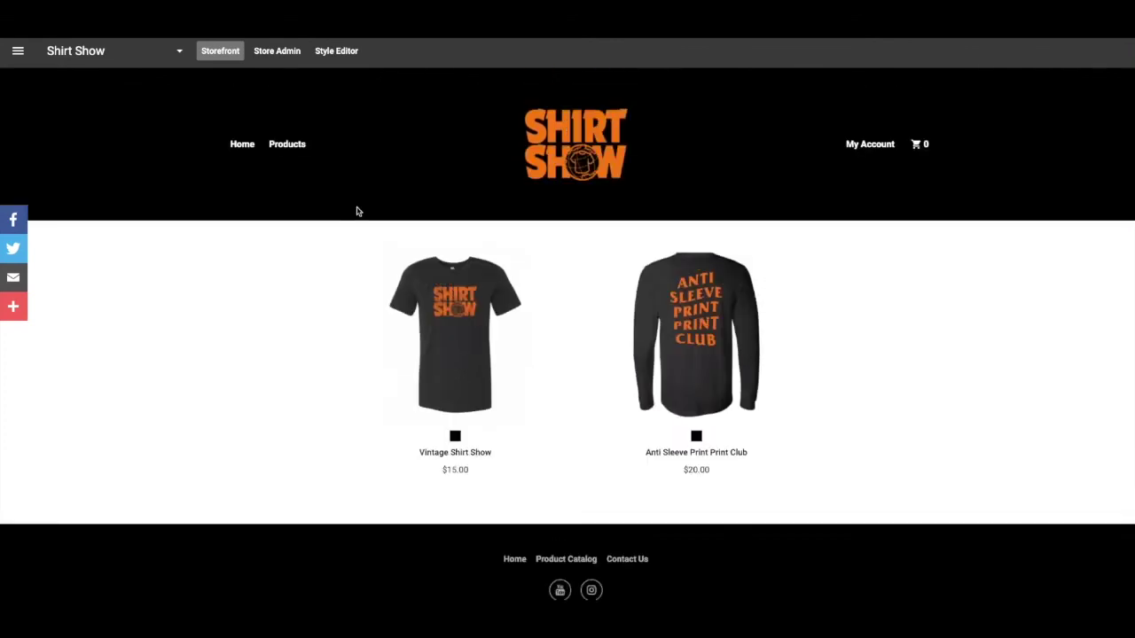